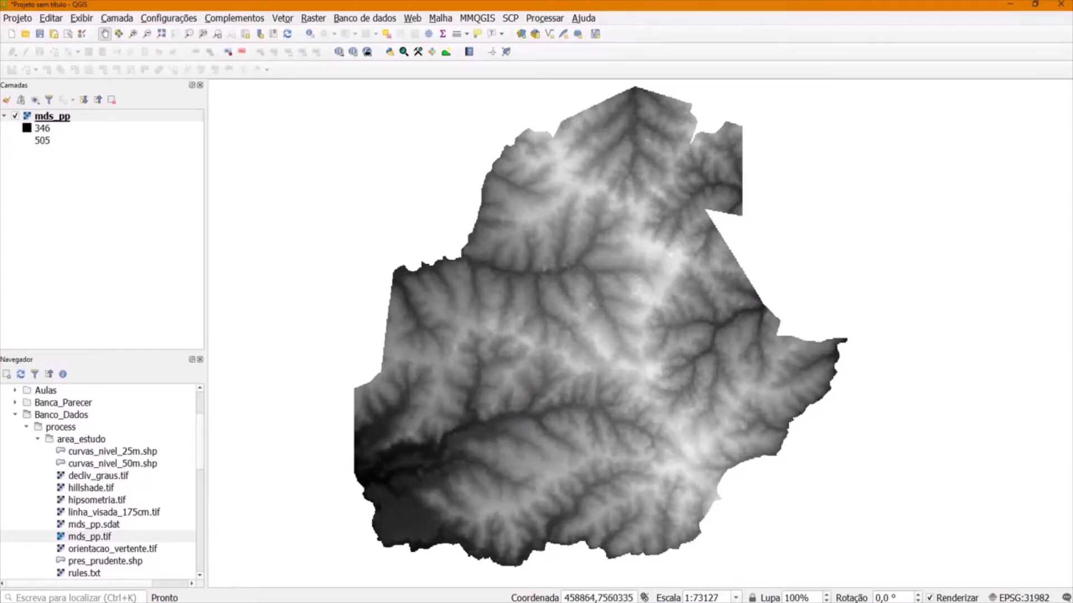
- Find the fill algorithms in the processing toolbox and open SAGA's Fill sinks (wang & liu)
left_click(559, 21)
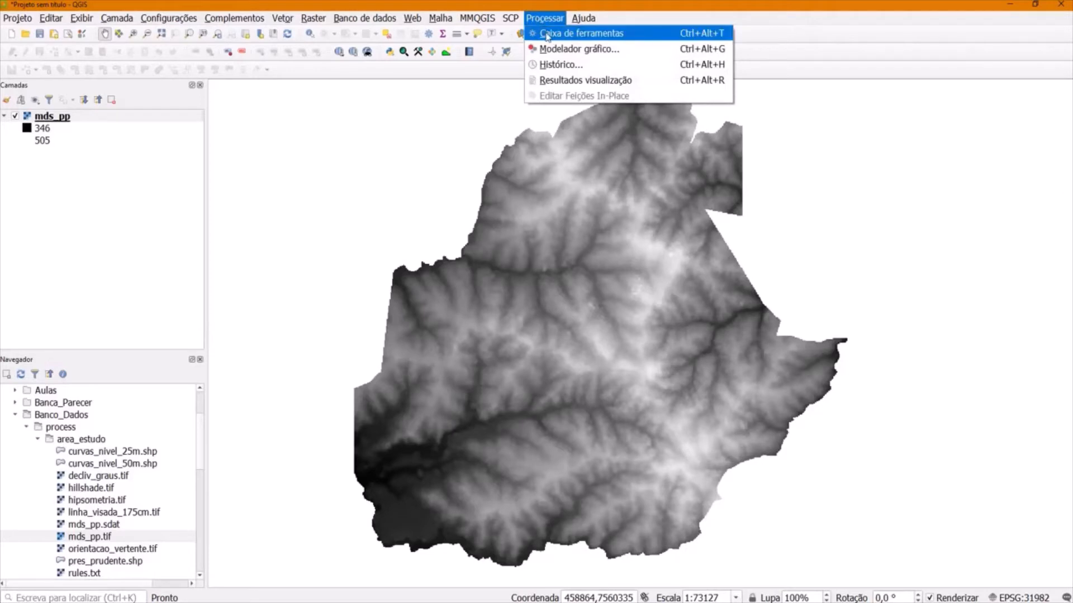
left_click(642, 34)
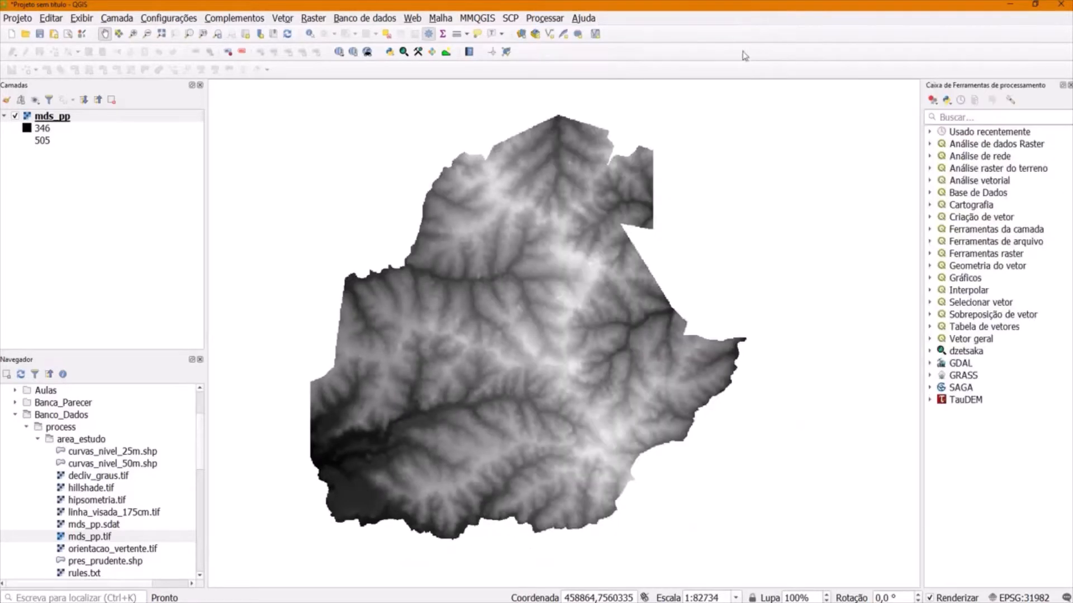
left_click(978, 116)
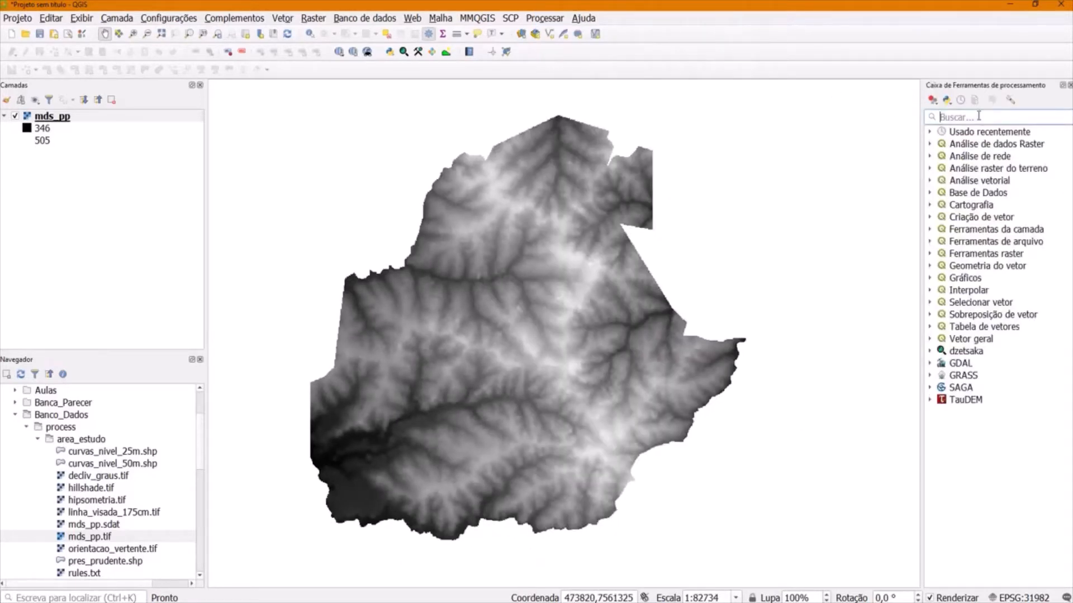
type("fill")
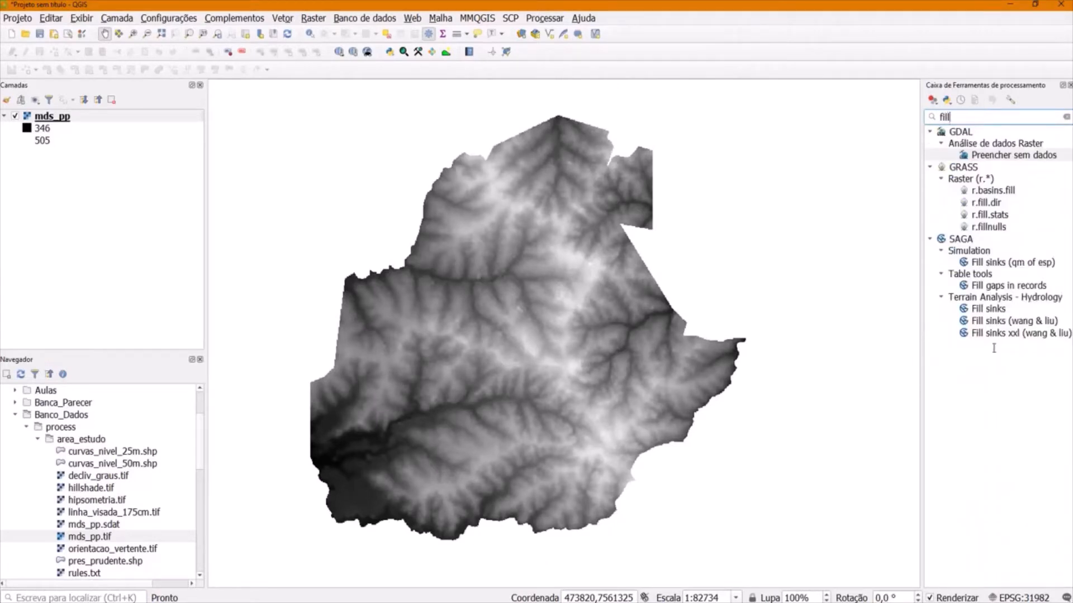
left_click_drag(920, 322, 883, 328)
left_click(928, 244)
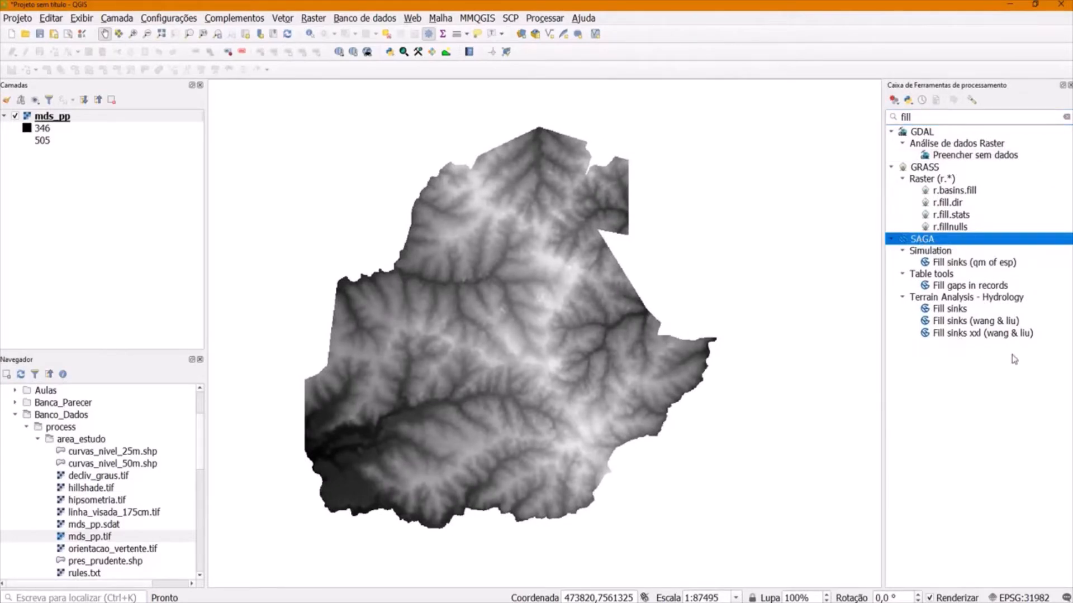
left_click(954, 320)
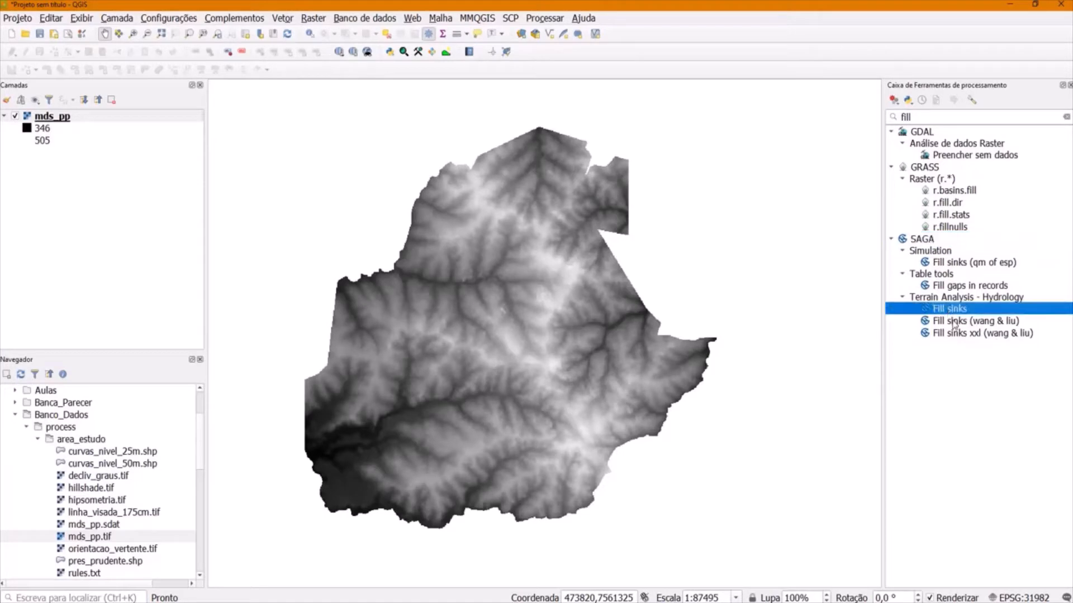
left_click(955, 334)
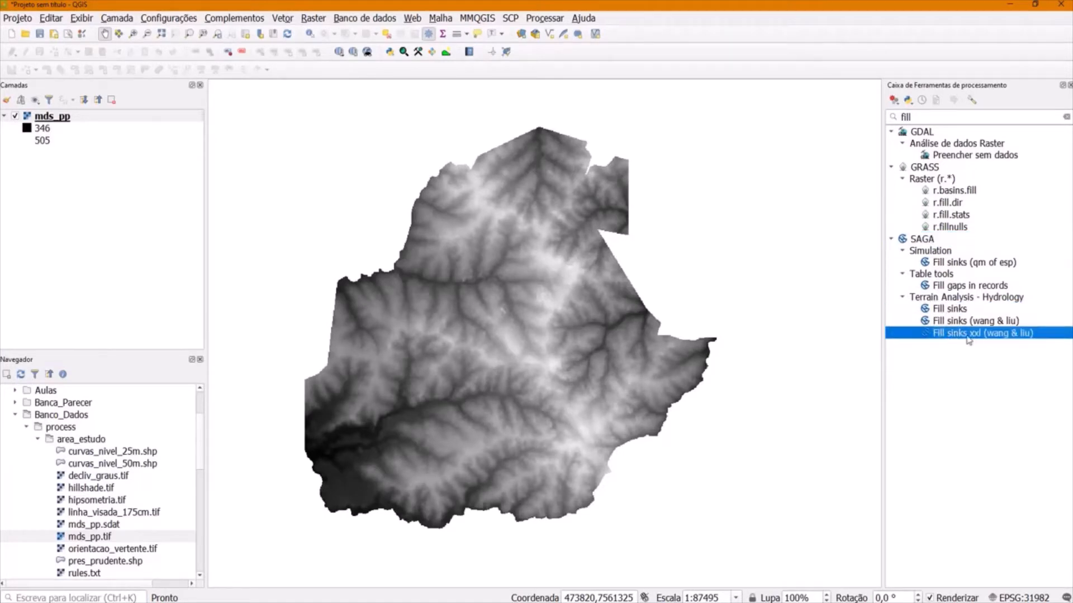
left_click(952, 325)
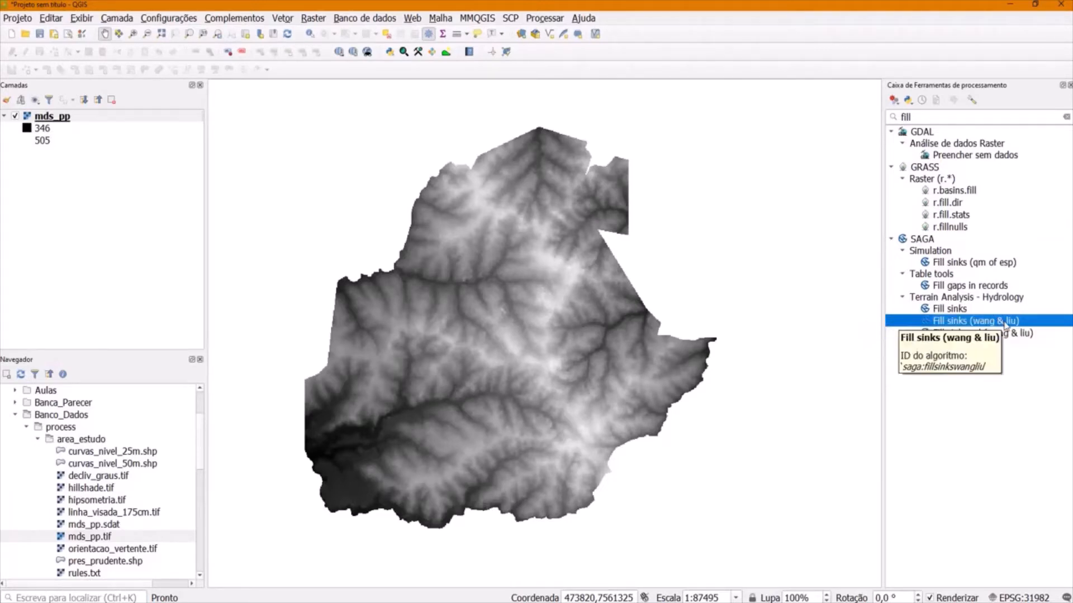
double_click(1005, 325)
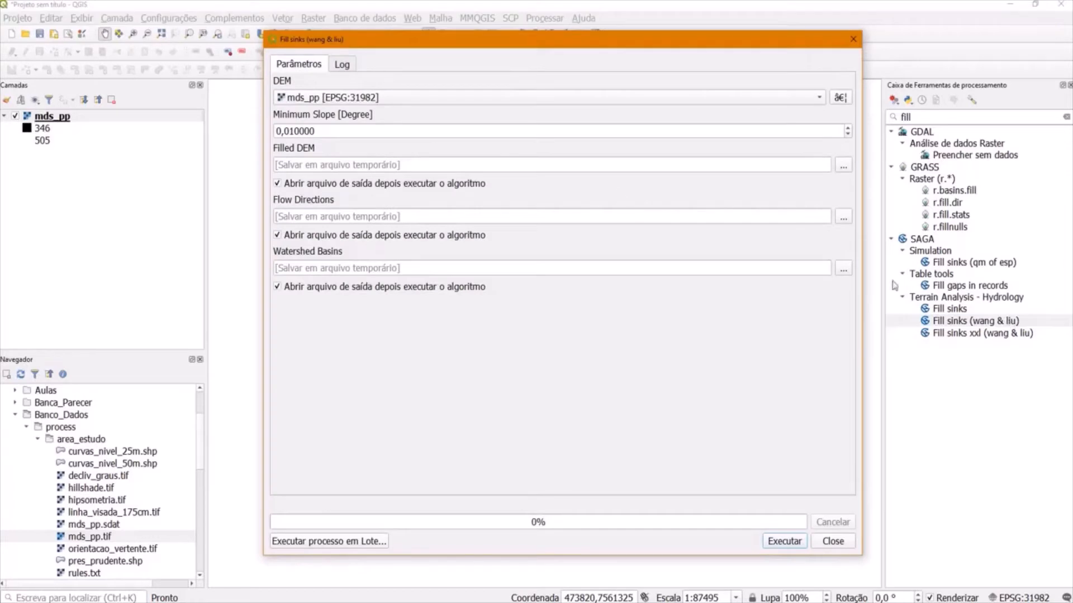
left_click_drag(395, 47, 432, 41)
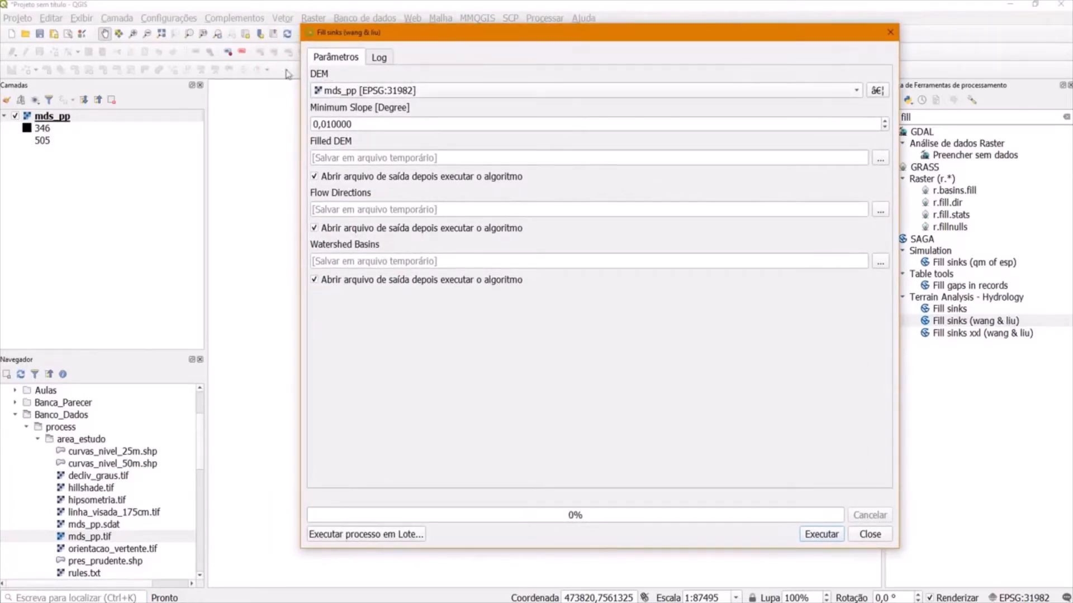
- Use mds_pp as the DEM and set the filled DEM output to mds_filled.sdat in the area_estudo folder
left_click(376, 92)
left_click(378, 92)
left_click(880, 160)
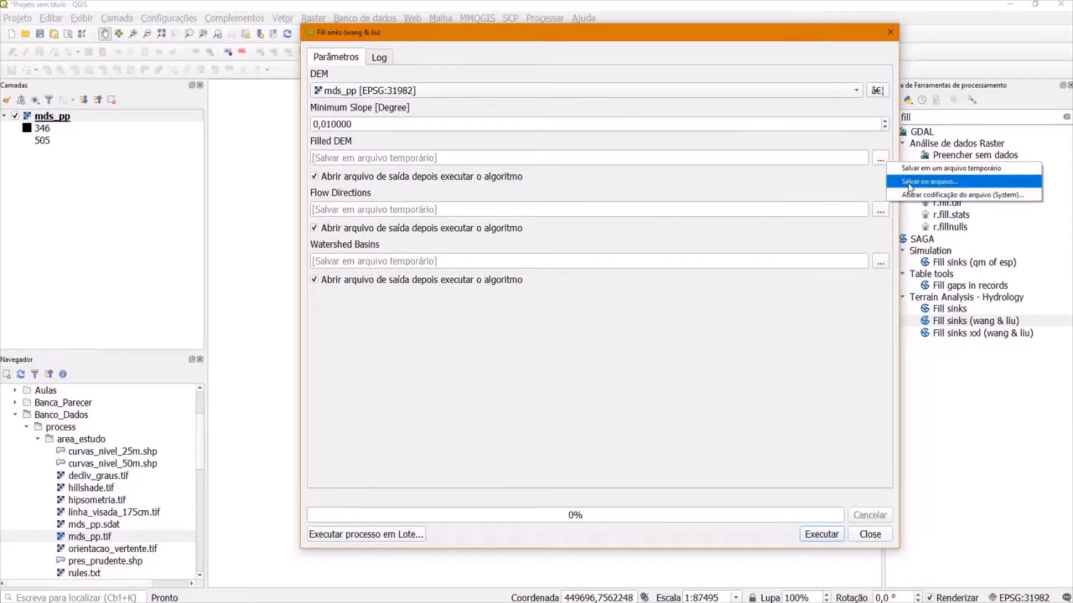
left_click(910, 183)
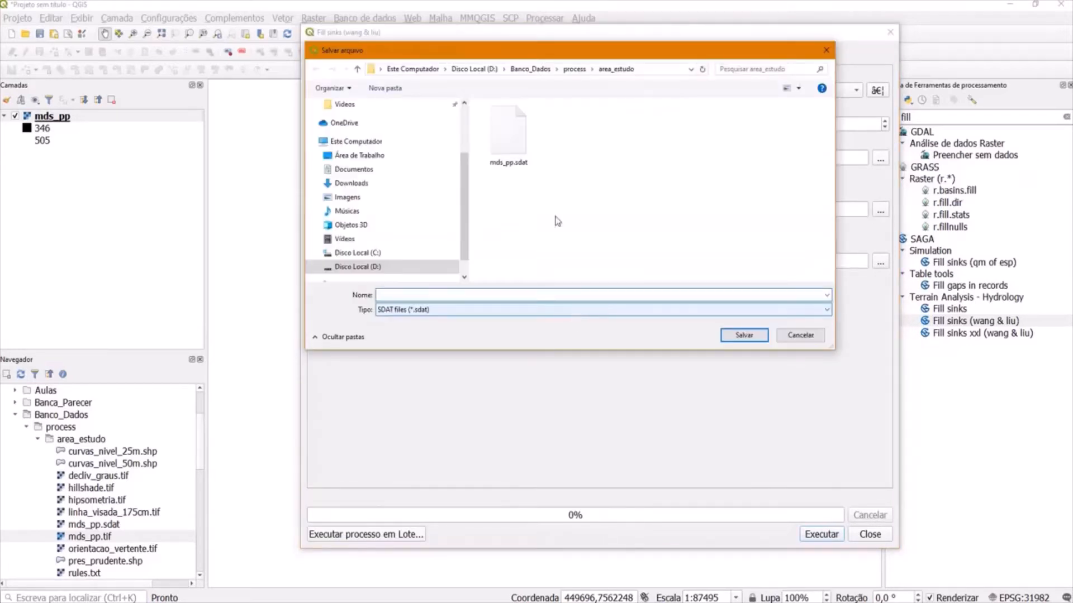
left_click(498, 297)
type("md")
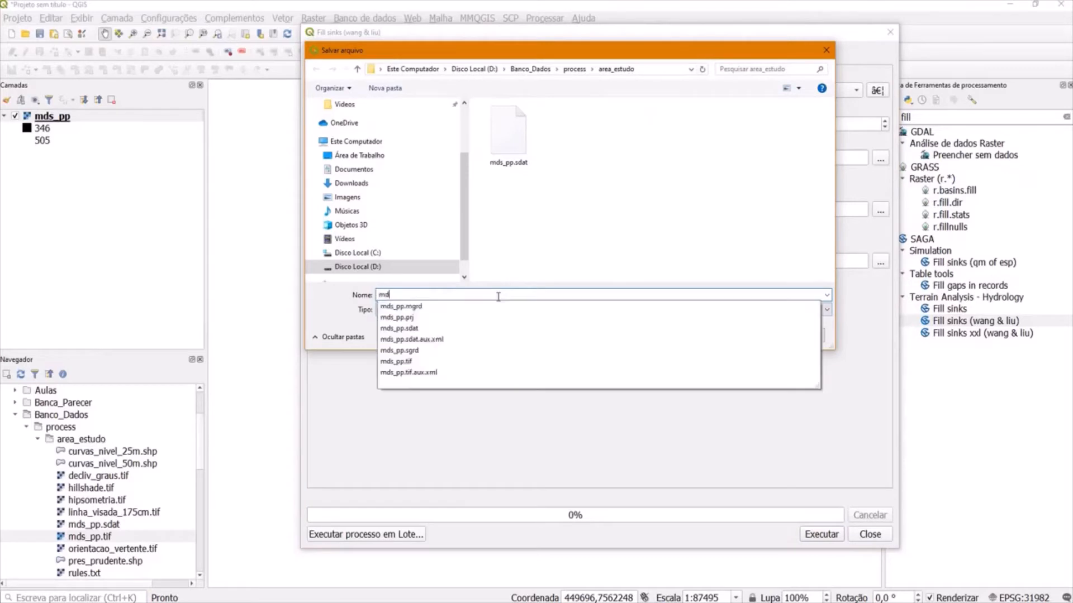
type("s_fil")
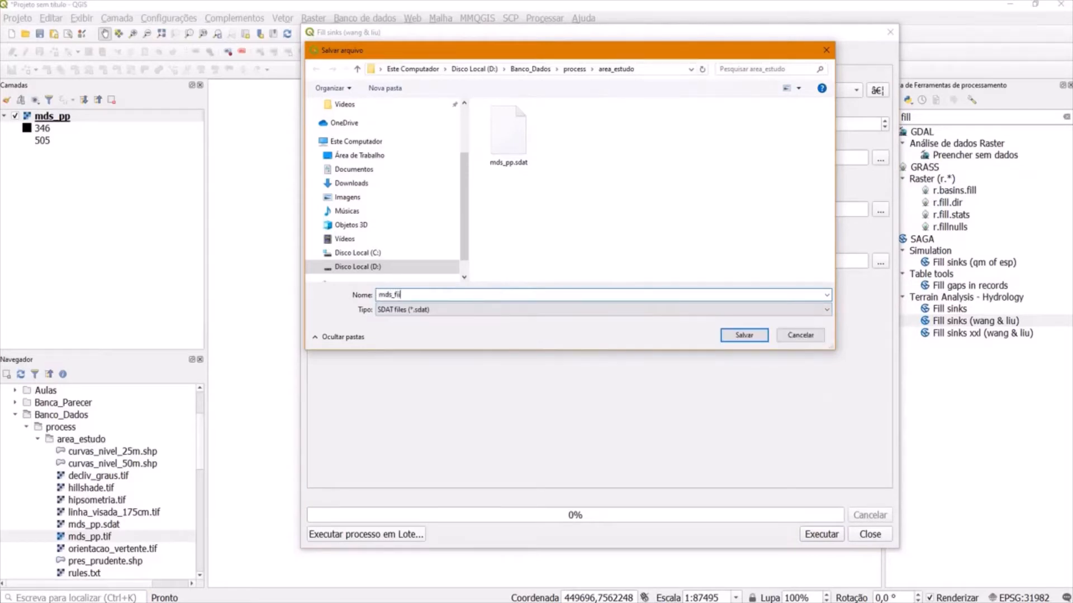
type("led")
left_click(732, 337)
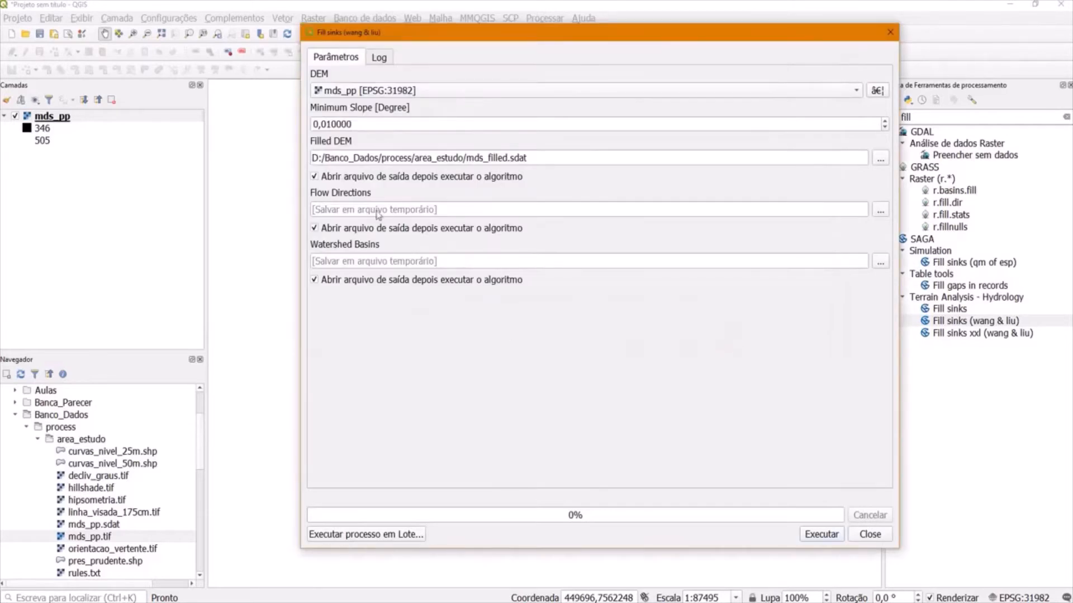
- Disable automatic opening of all three outputs, run the sink filling and close the tool
left_click(315, 177)
left_click(315, 229)
left_click(317, 280)
left_click(814, 535)
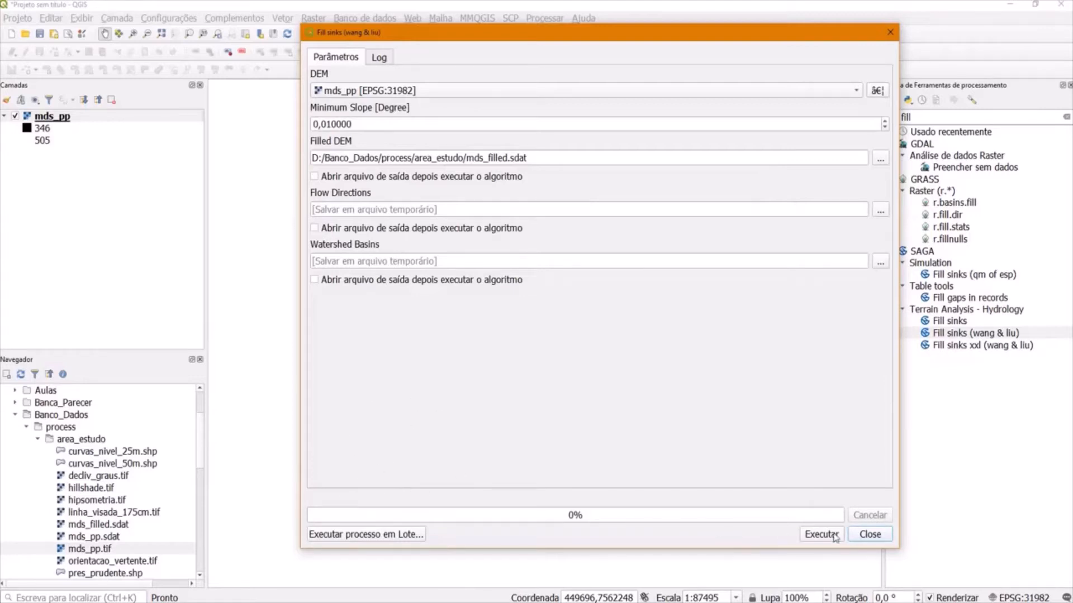
left_click(864, 538)
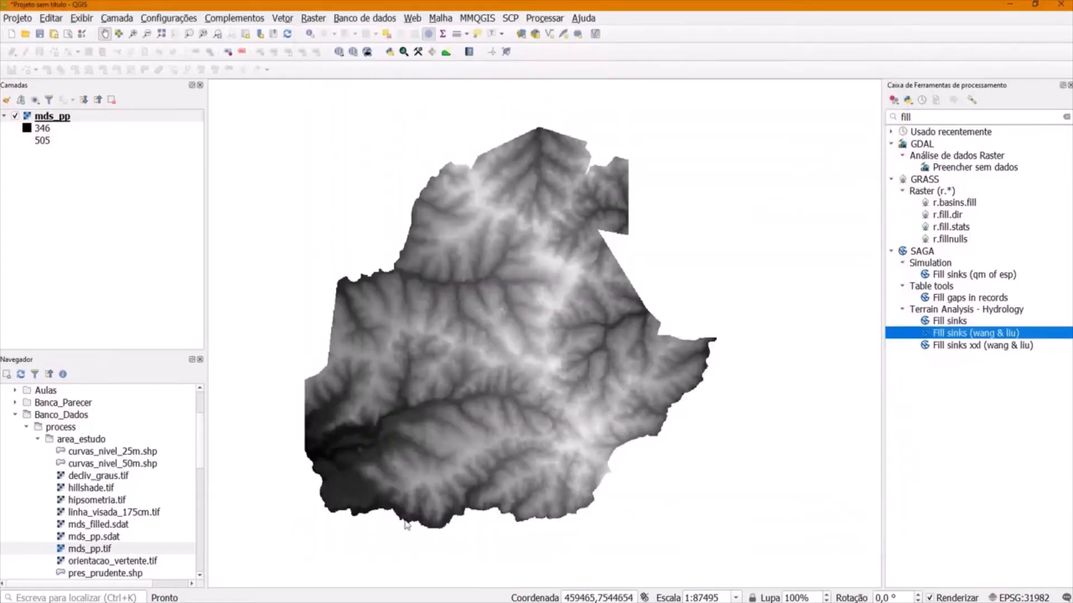
- Add mds_filled.sdat from the area_estudo folder to the map and toggle its visibility to compare it with mds_pp
left_click(21, 375)
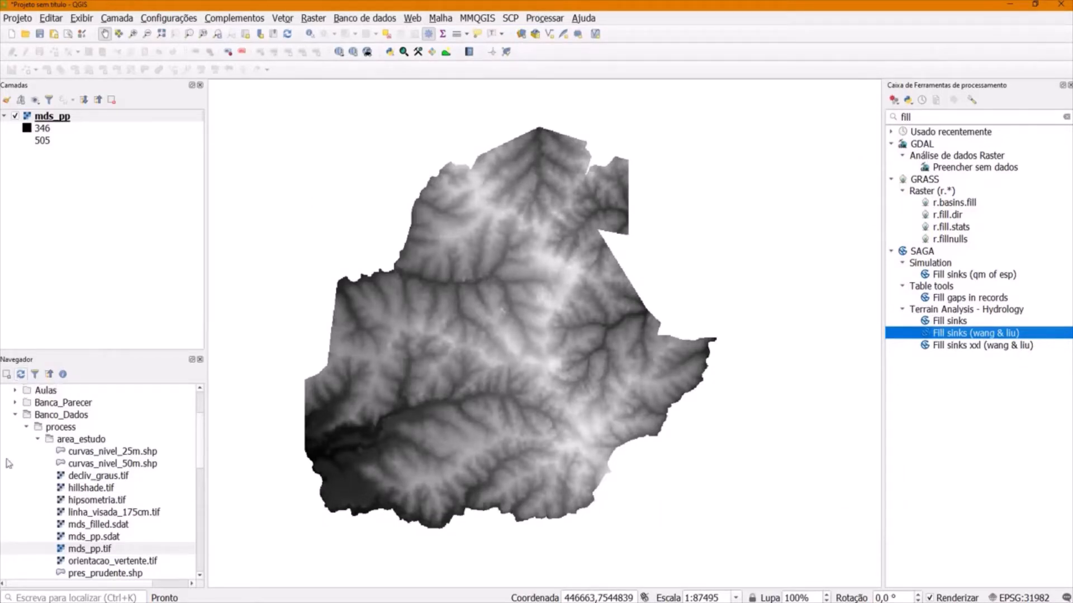
left_click(100, 526)
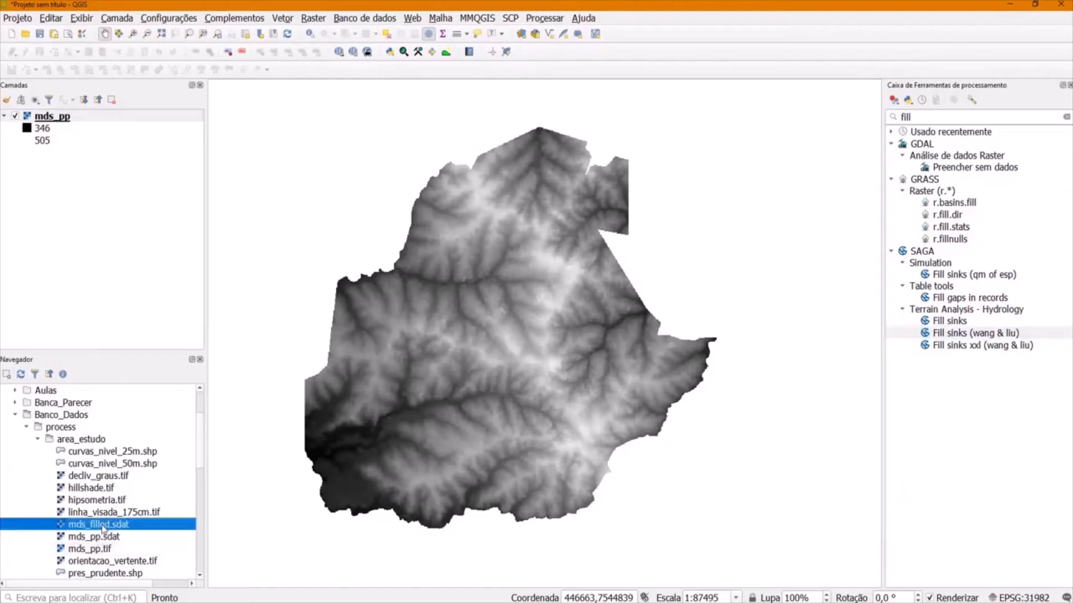
left_click_drag(100, 525, 501, 289)
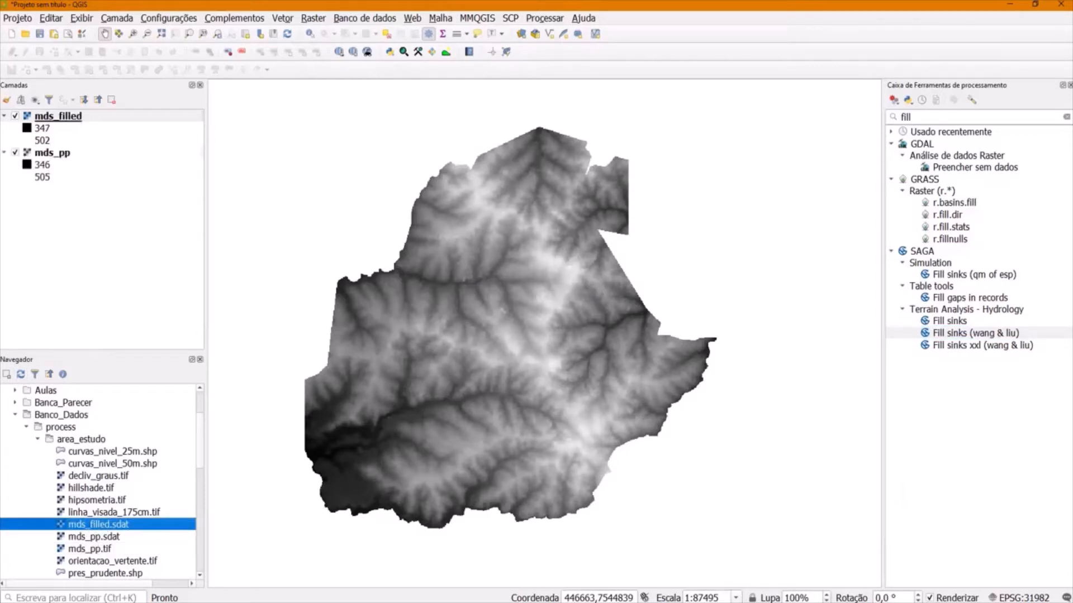
left_click(15, 118)
left_click(16, 118)
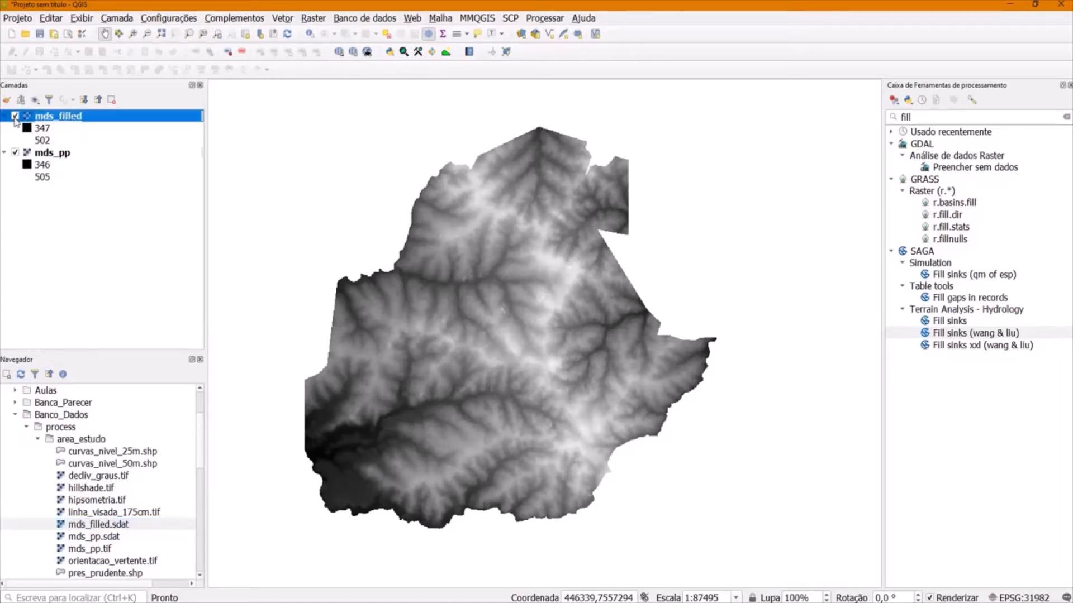
left_click(15, 118)
- Remove the mds_pp layer from the project and make mds_filled visible
left_click(60, 155)
left_click(111, 99)
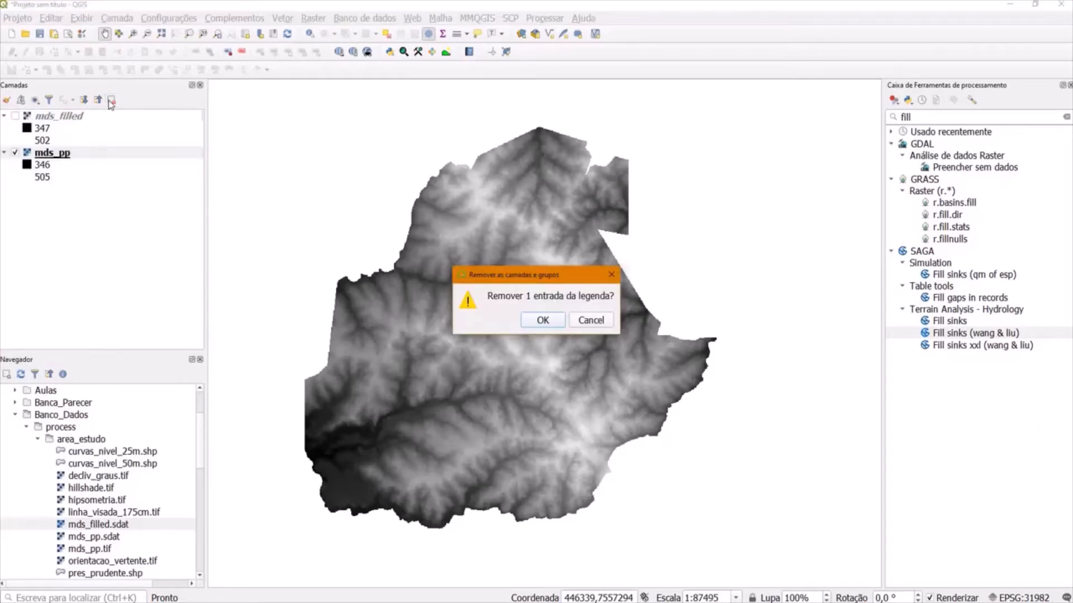
left_click(542, 318)
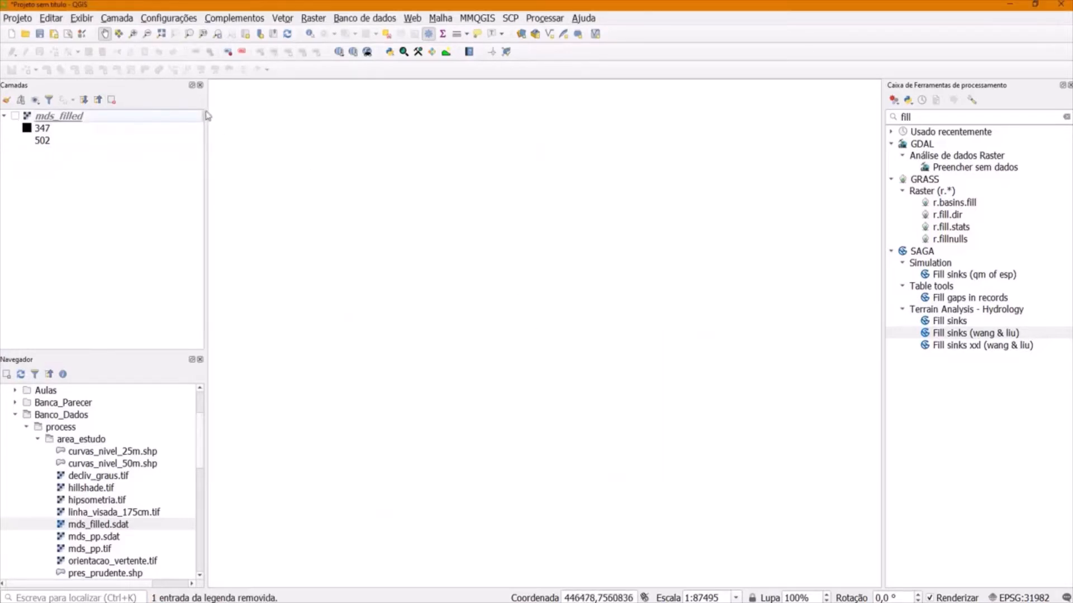
left_click(15, 116)
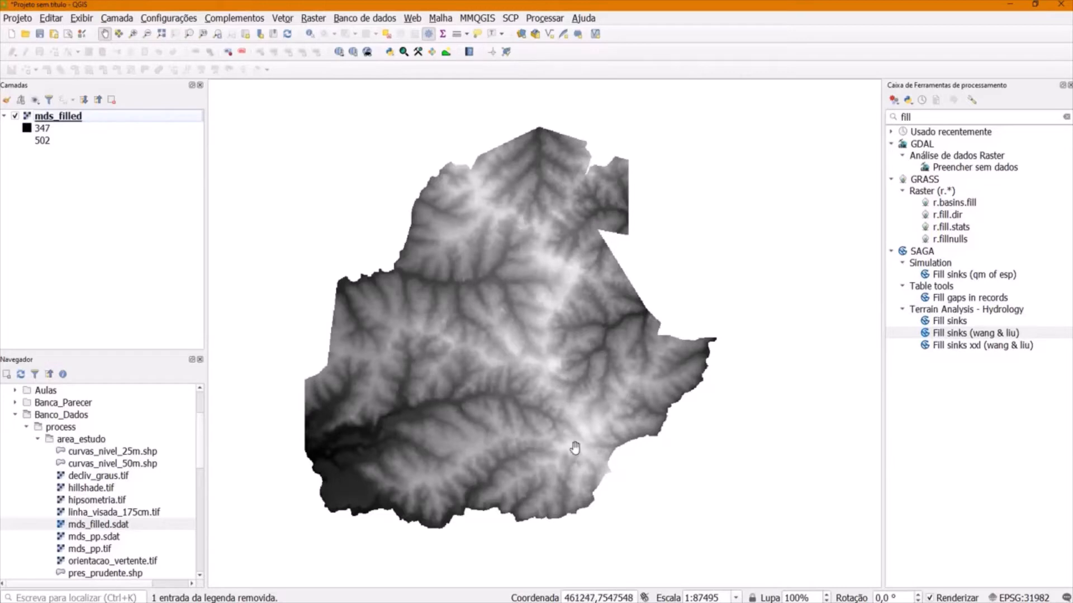
left_click_drag(443, 376, 468, 375)
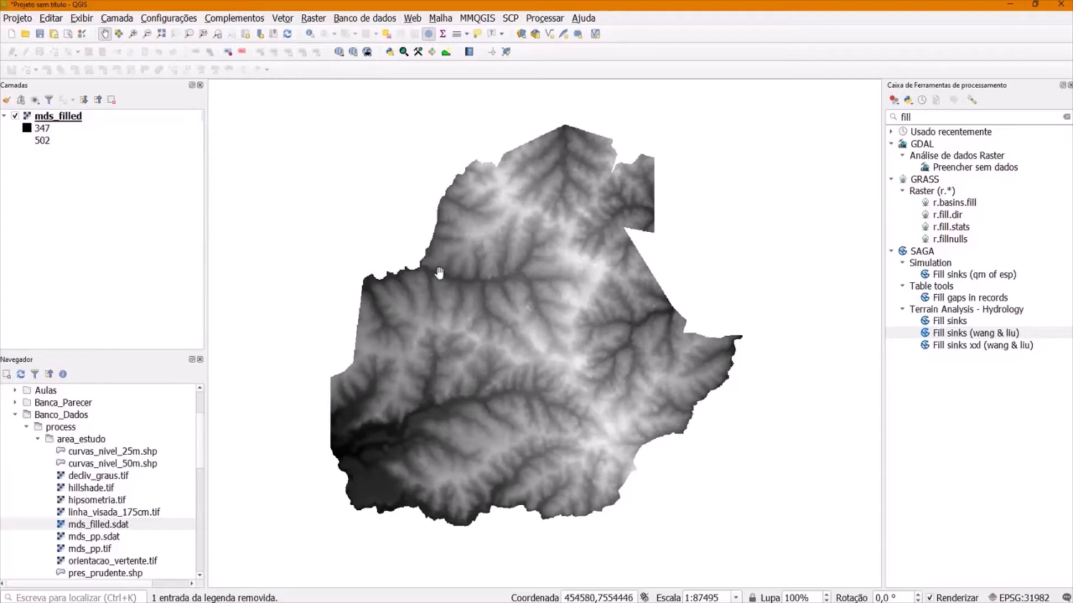
scroll(447, 290, "up", 1)
scroll(449, 290, "down", 1)
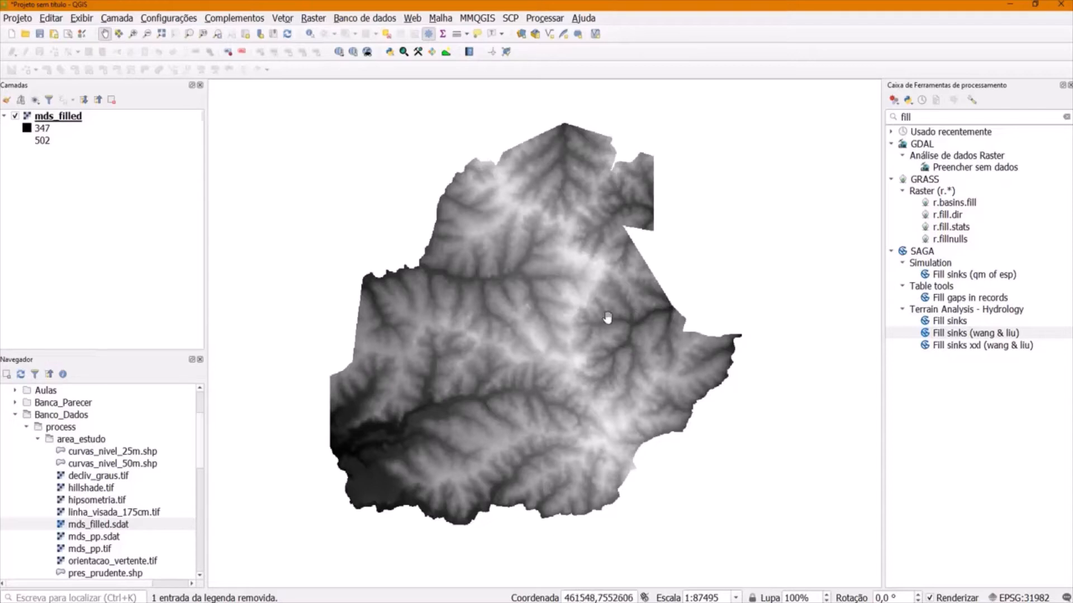
- Search the processing toolbox for channel algorithms and open SAGA's Channel network and drainage basins
left_click(897, 119)
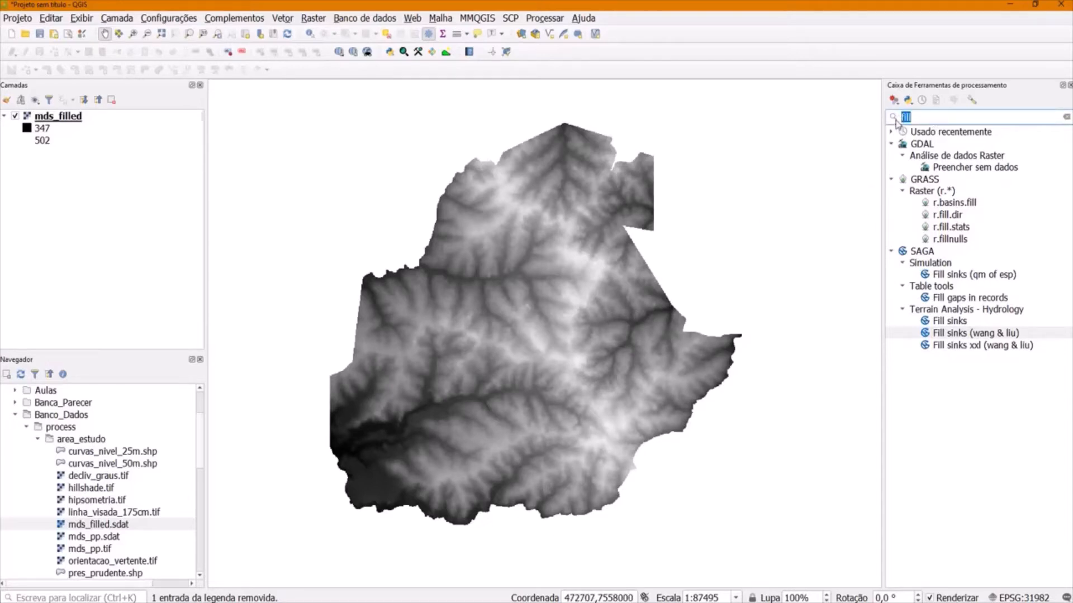
key("BackSpace")
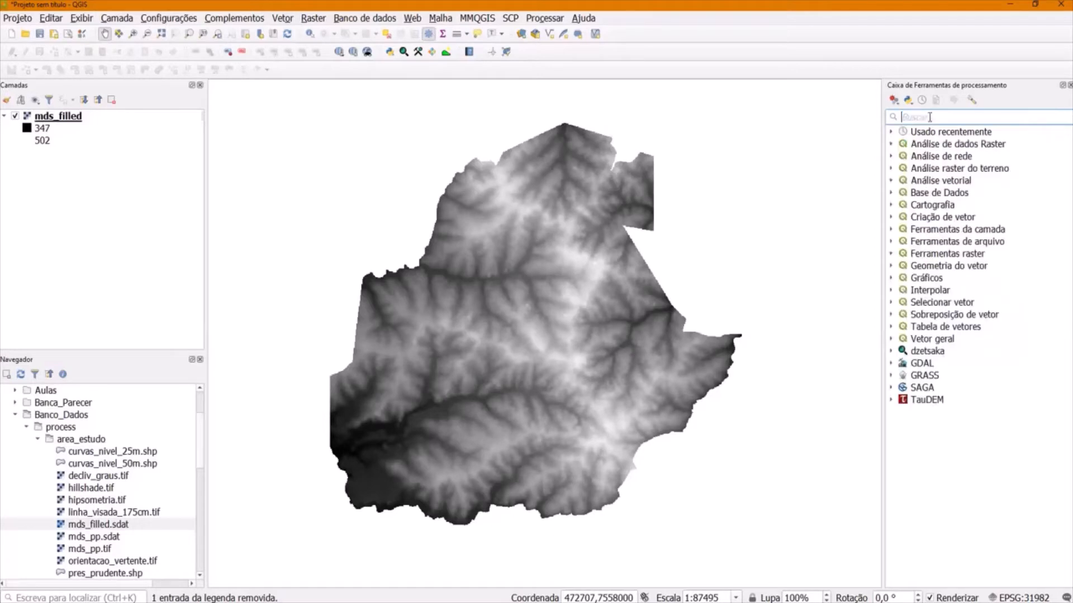
type("chann")
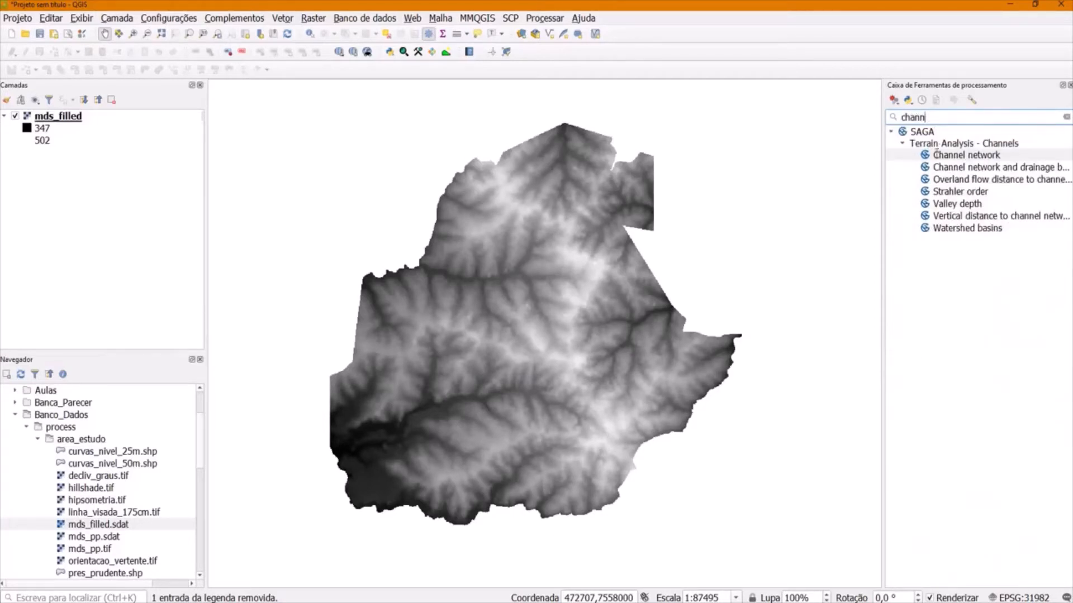
left_click_drag(884, 142, 831, 147)
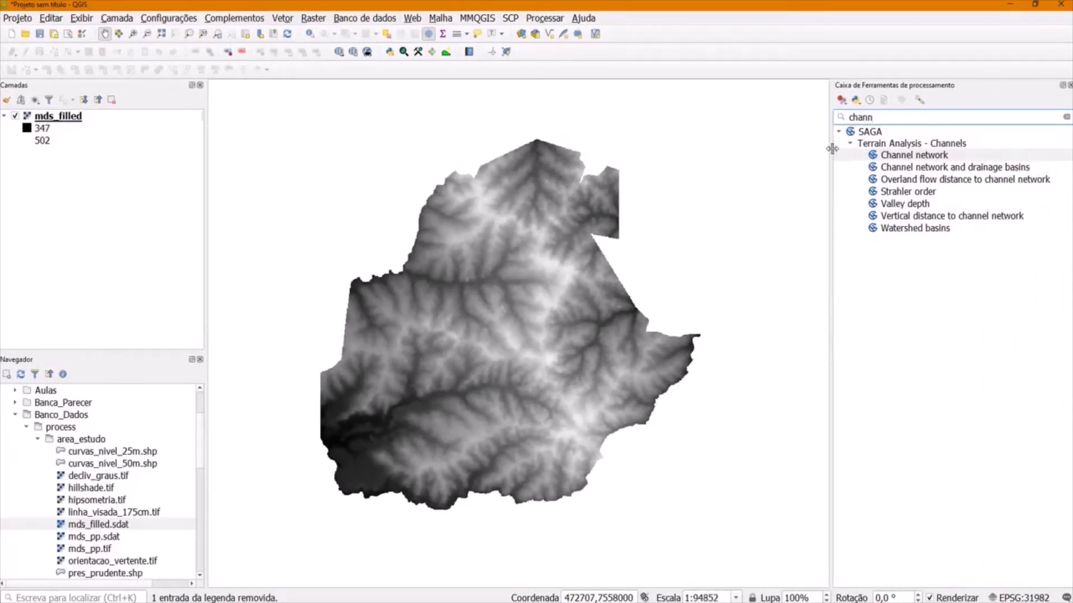
left_click(959, 168)
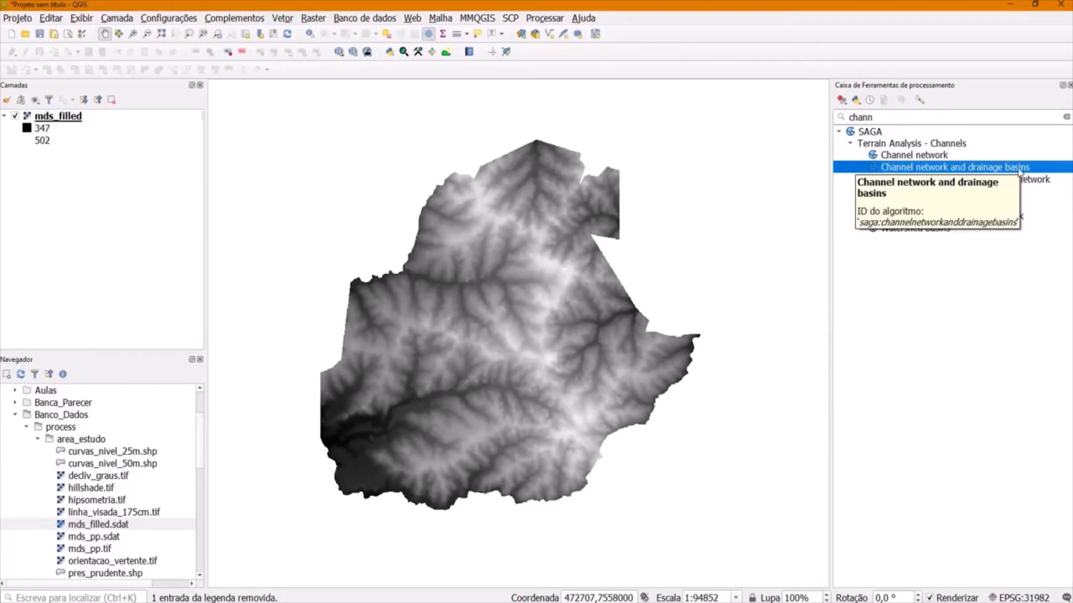
double_click(959, 167)
left_click_drag(542, 32, 505, 8)
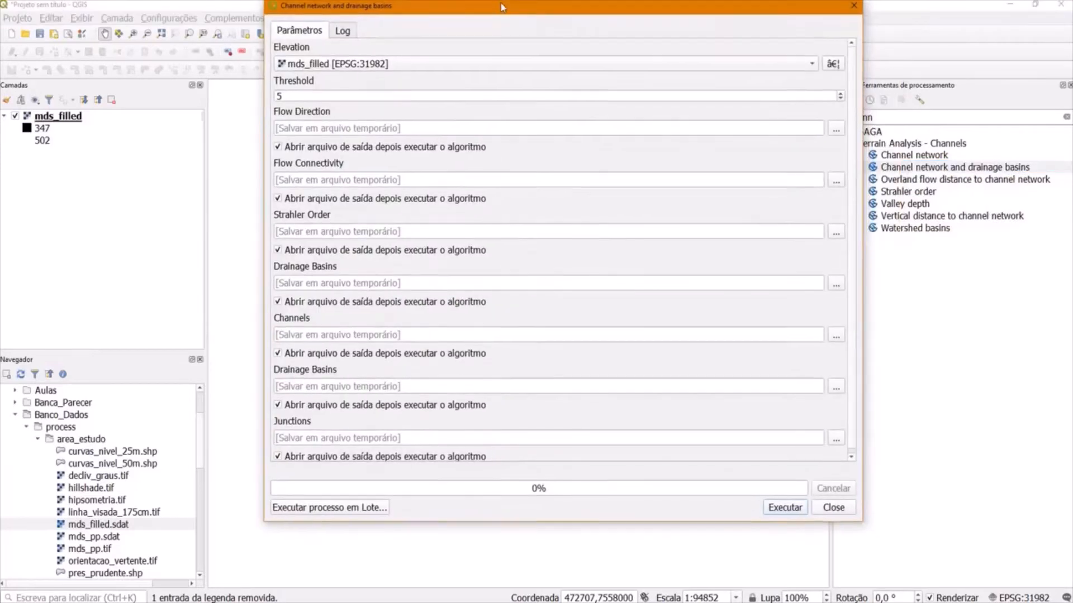
- Choose mds_filled as the elevation layer for the channel network and drainage basins extraction
left_click(310, 66)
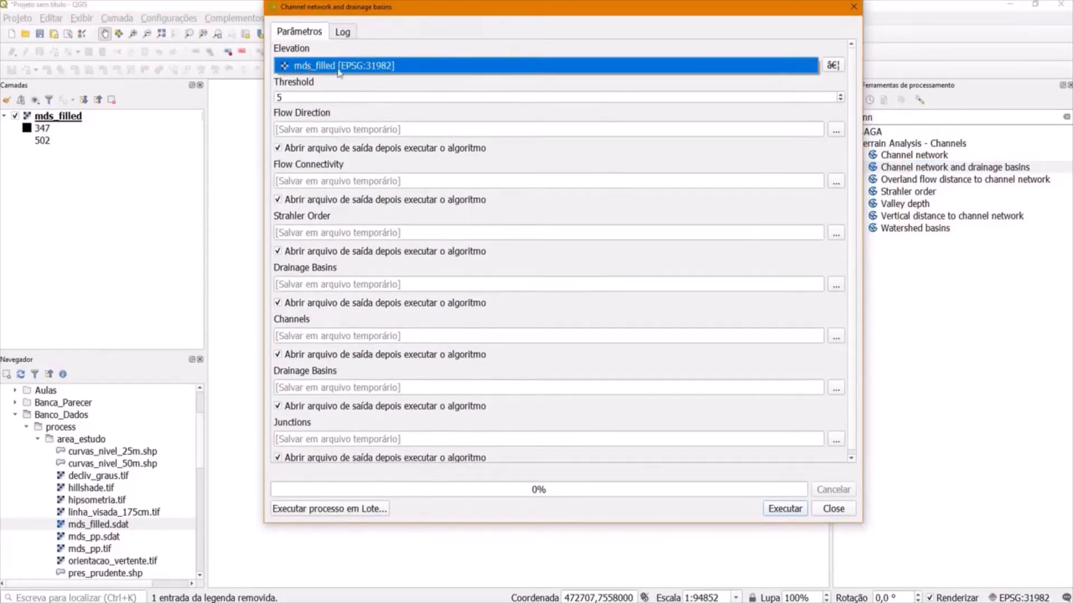
left_click(324, 66)
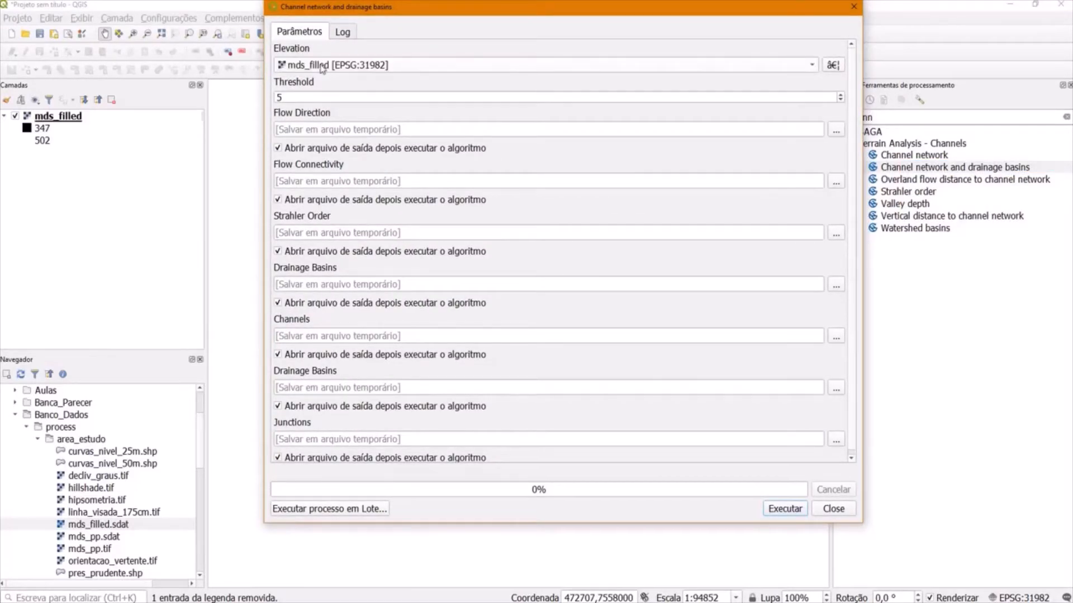
left_click_drag(429, 10, 425, 10)
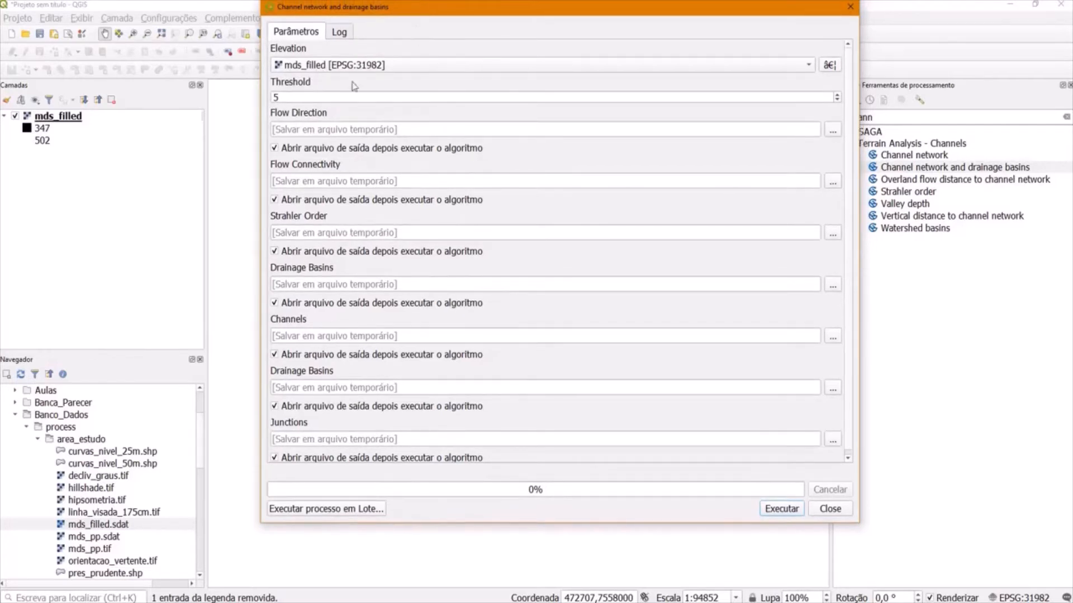
- Set the Channels output to be saved as drenagem.shp in the area_estudo folder
left_click_drag(858, 522, 878, 595)
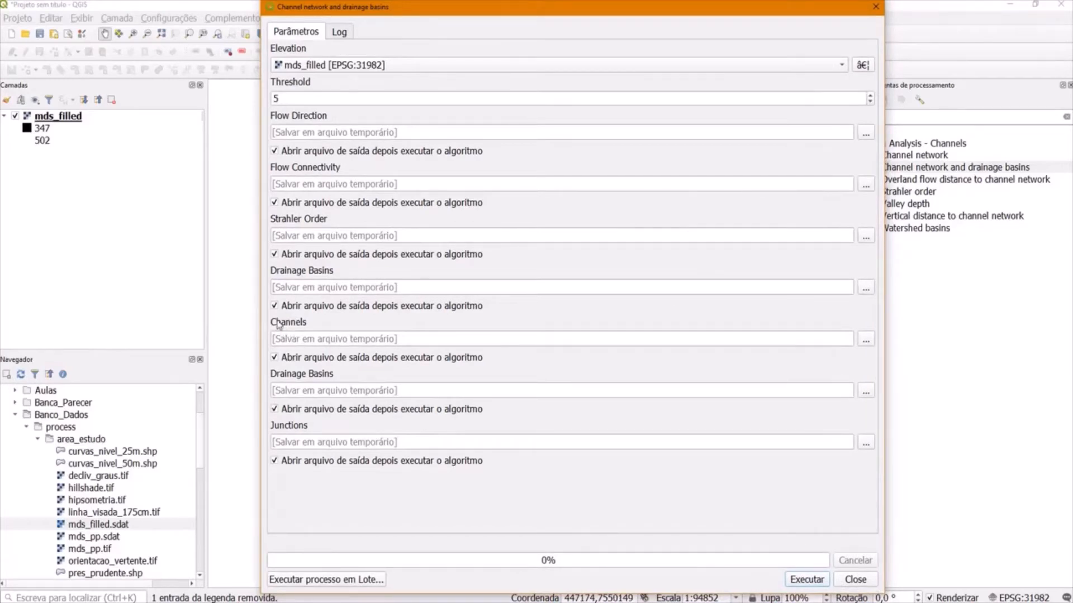
left_click(866, 339)
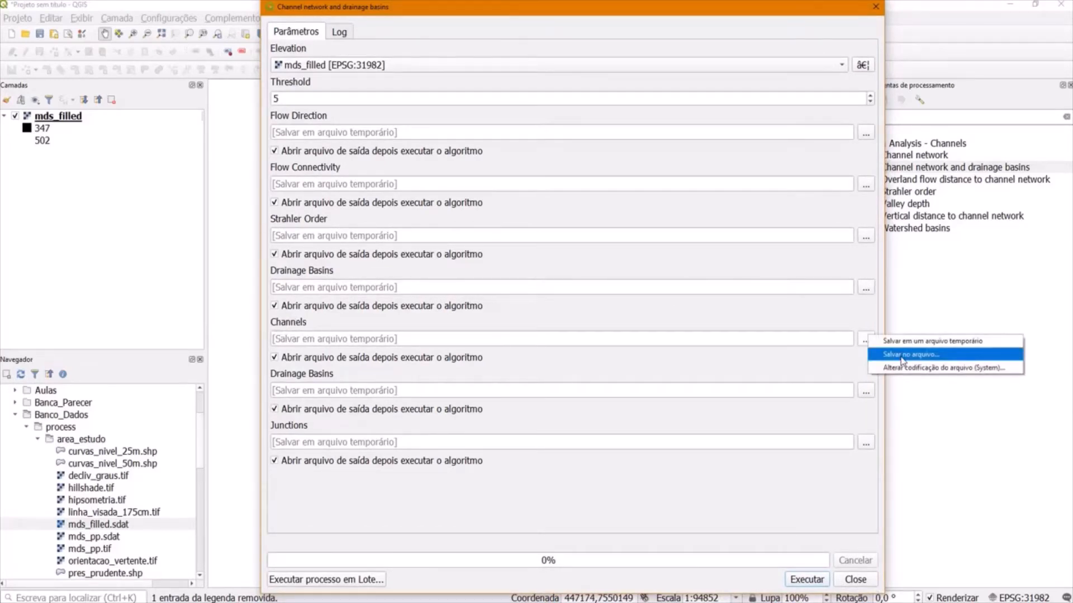
left_click(901, 355)
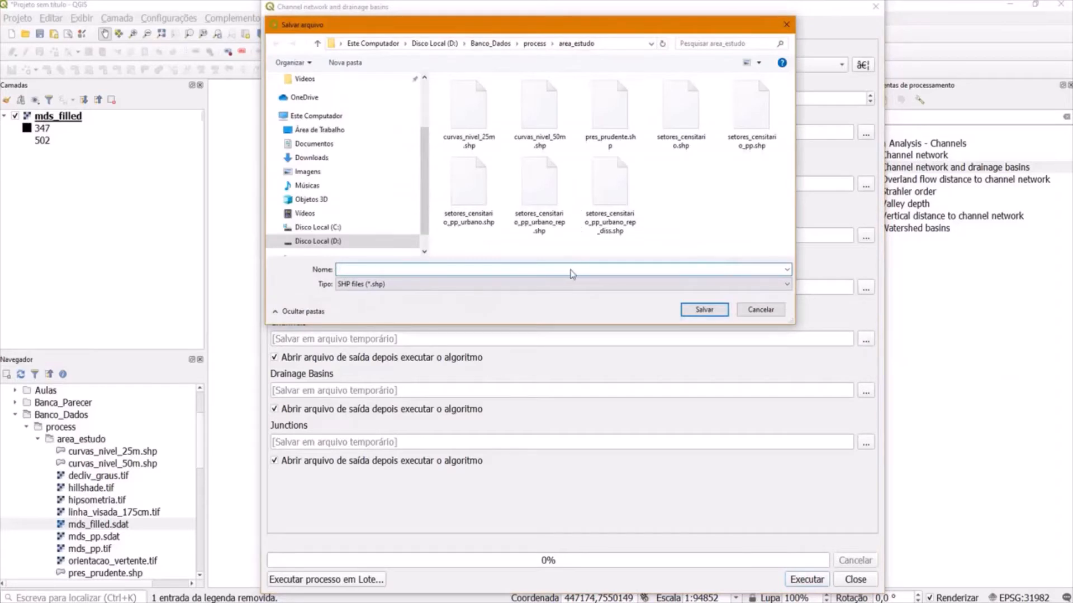
type("drenagem")
left_click(715, 311)
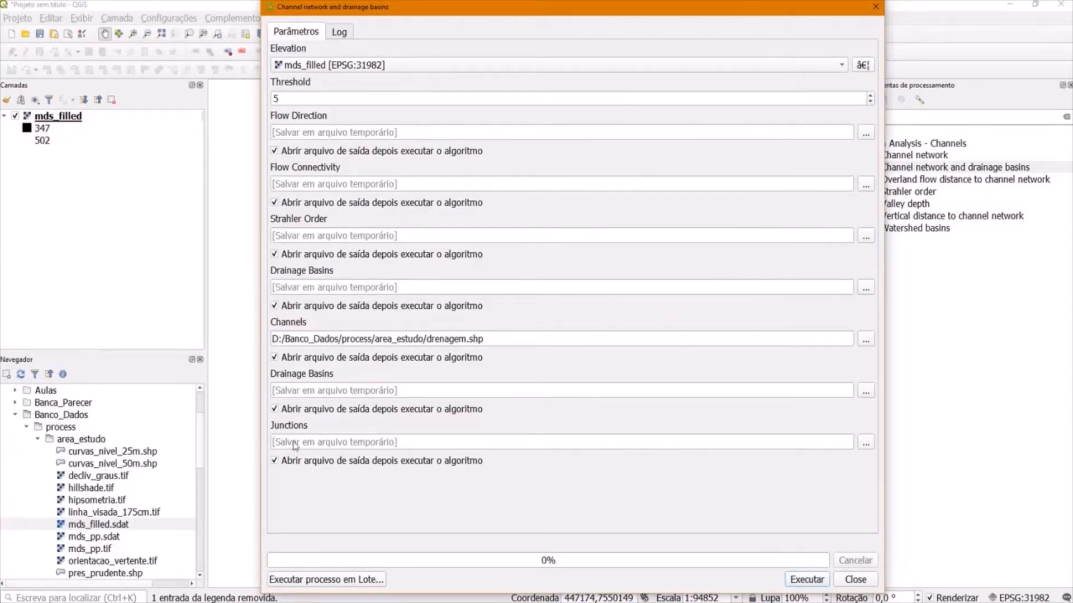
- Set the Junctions output to be saved as juncoes.shp in the area_estudo folder
left_click(866, 447)
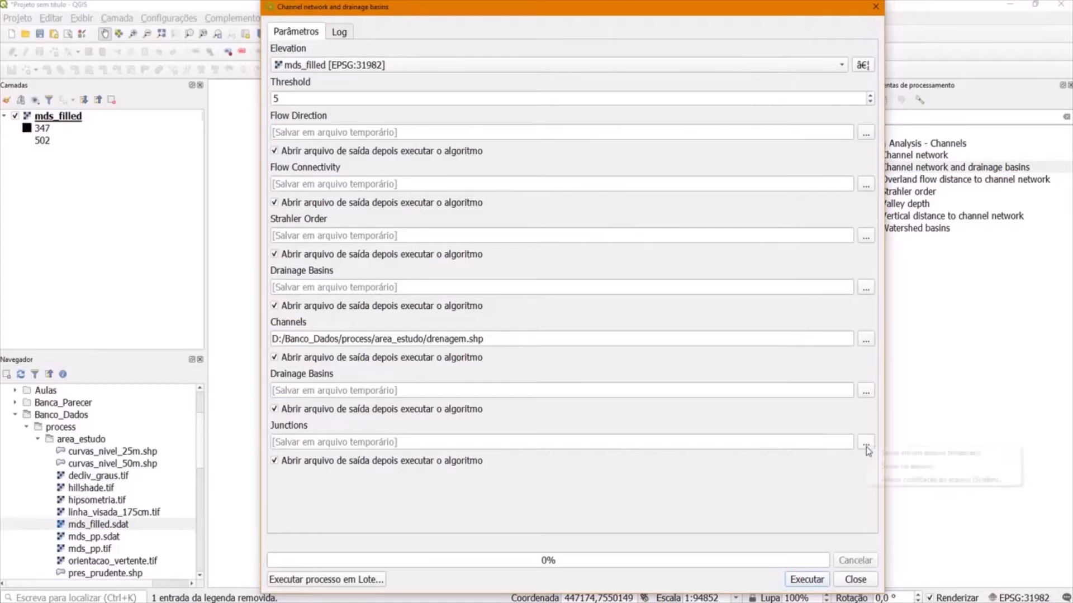
left_click(896, 467)
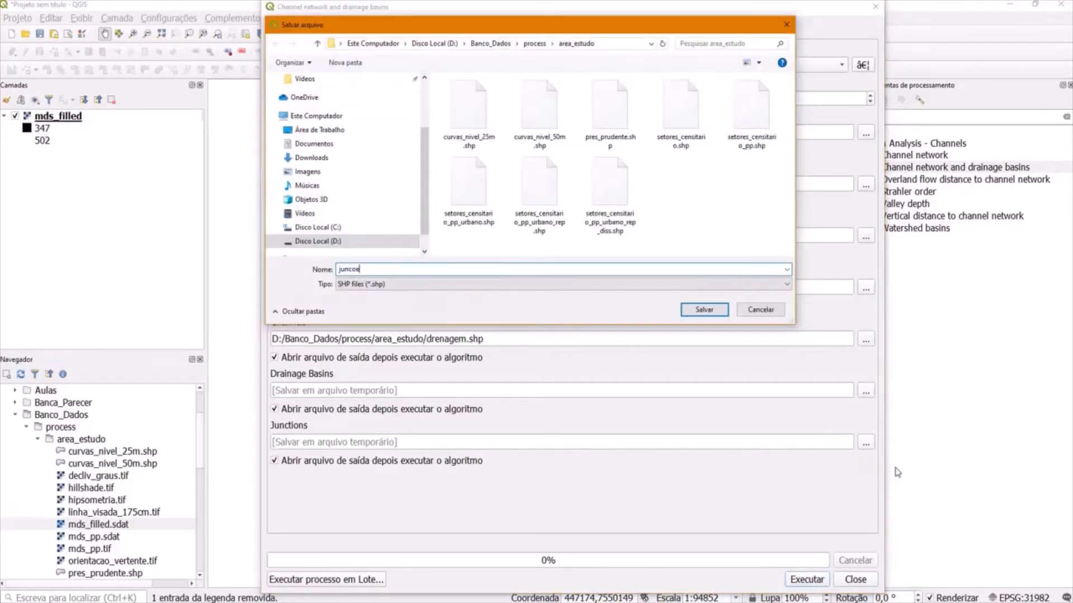
type("juncoes")
left_click(705, 310)
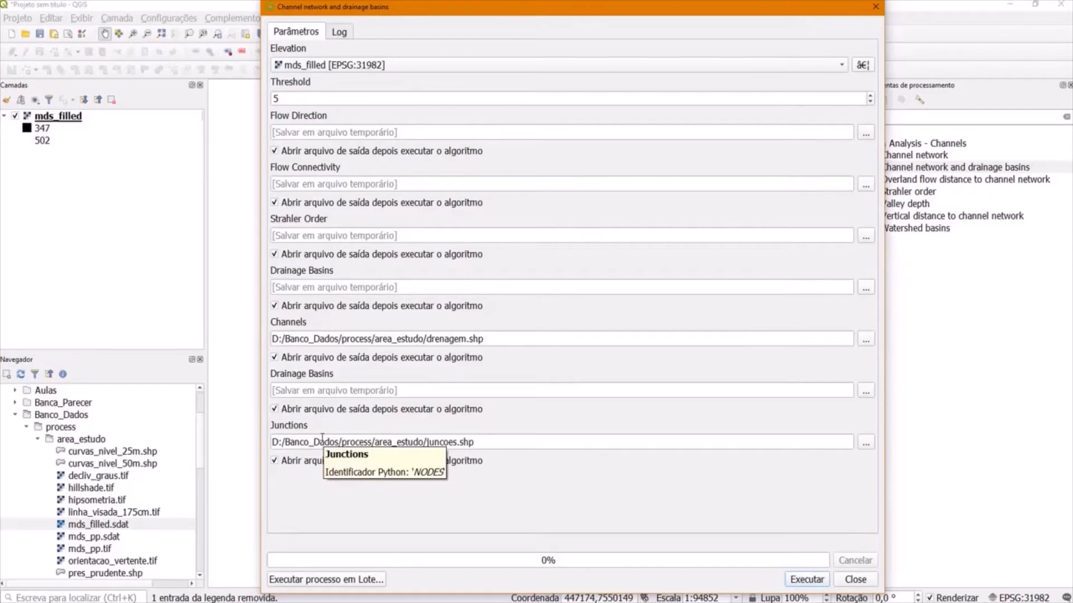
- Turn off opening the output file for all seven outputs and run the channel network and drainage basins algorithm
left_click(274, 151)
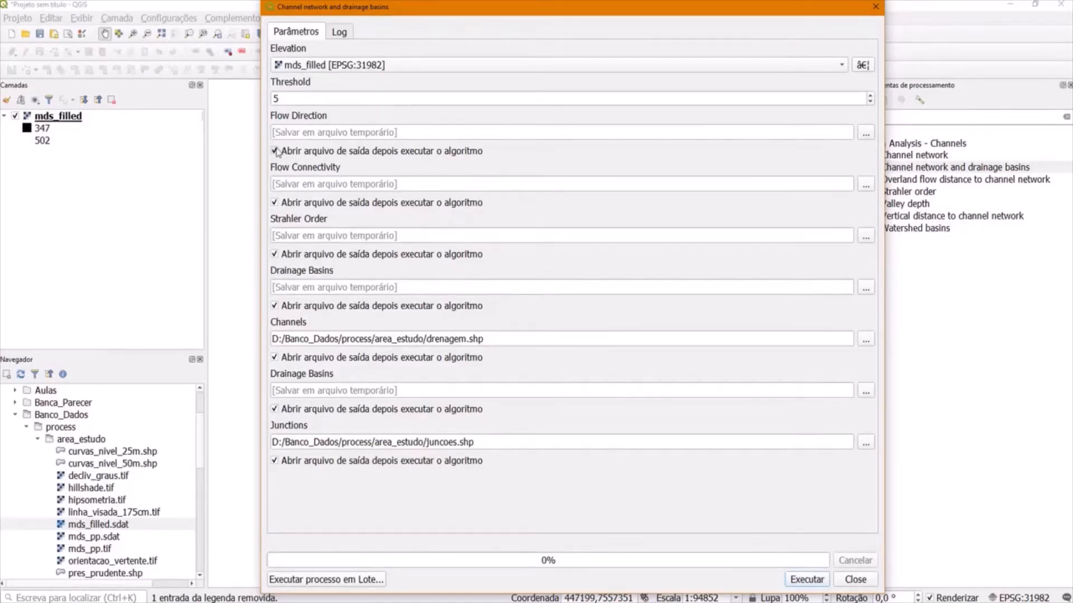
left_click(273, 202)
left_click(274, 254)
left_click(274, 306)
left_click(275, 358)
left_click(275, 410)
left_click(274, 462)
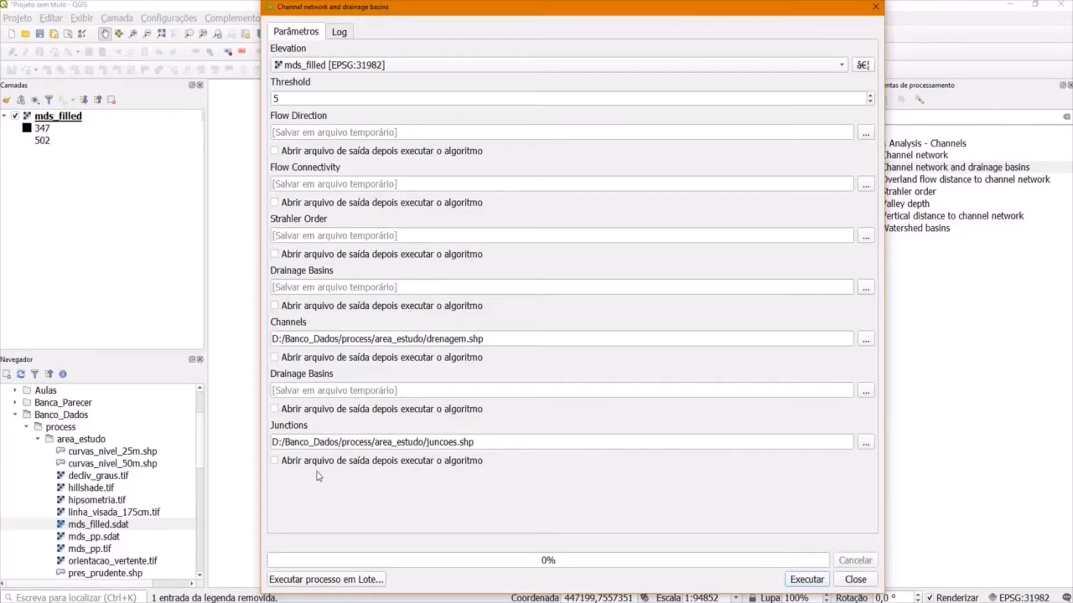
left_click(806, 581)
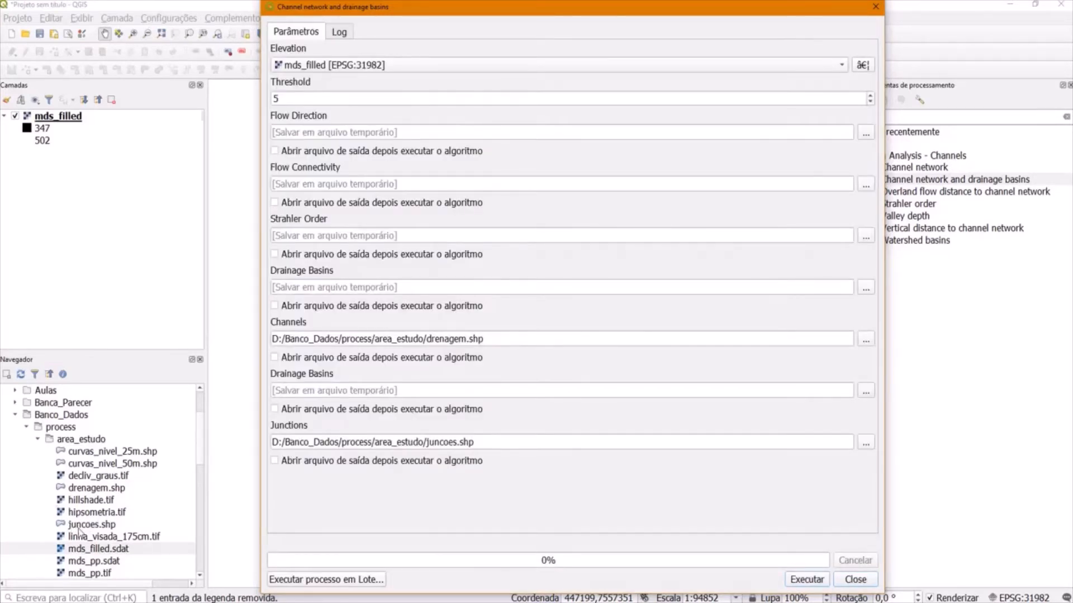
- Close the finished algorithm dialog and add drenagem.shp and juncoes.shp from the area_estudo folder to the map
left_click(20, 375)
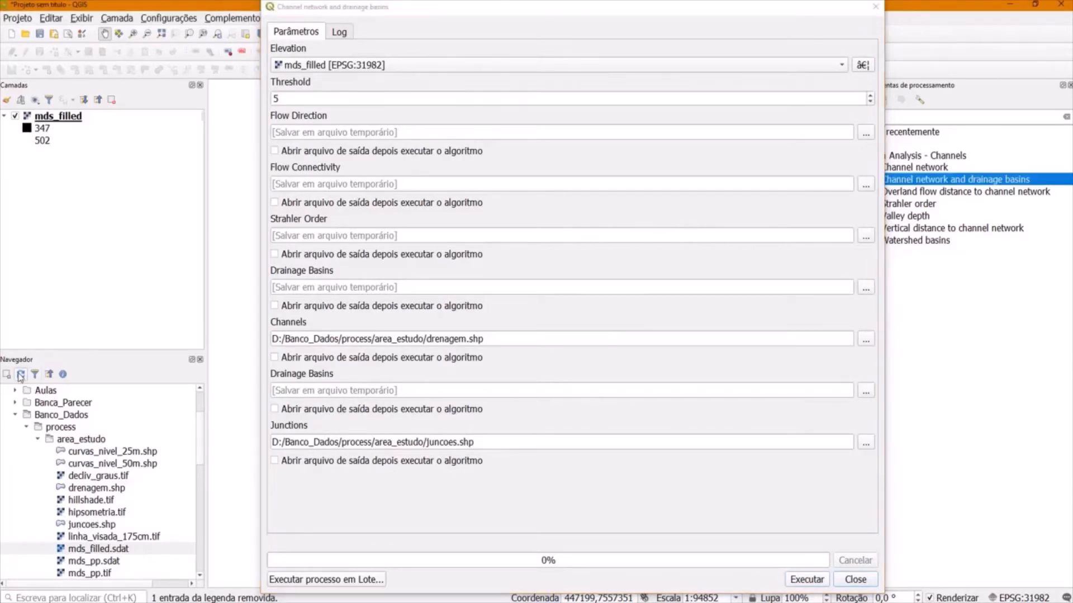
scroll(87, 471, "down", 2)
scroll(92, 481, "down", 2)
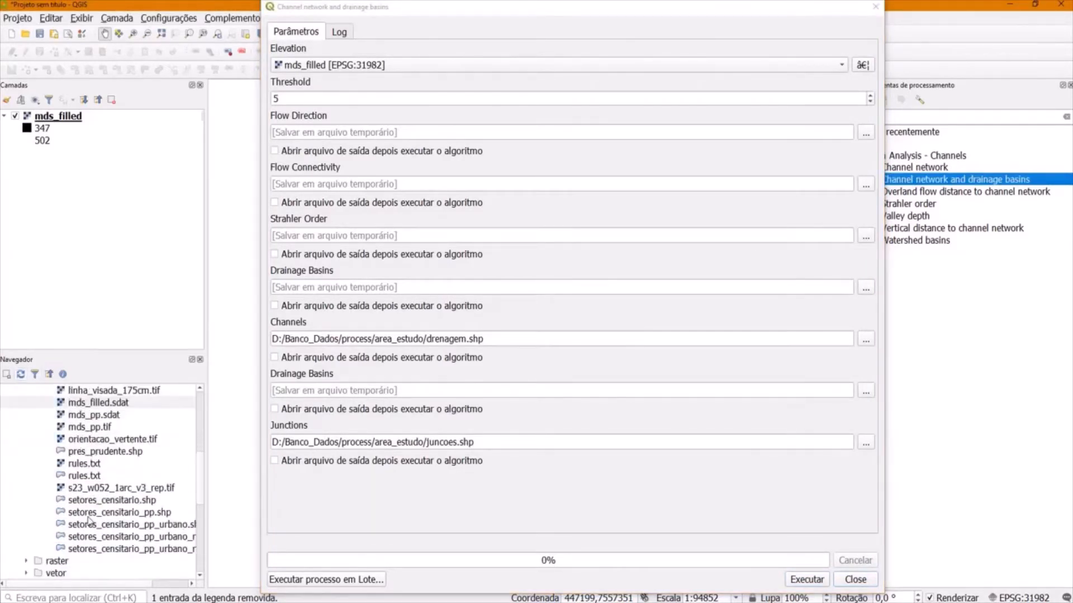
scroll(90, 513, "up", 3)
left_click(76, 453)
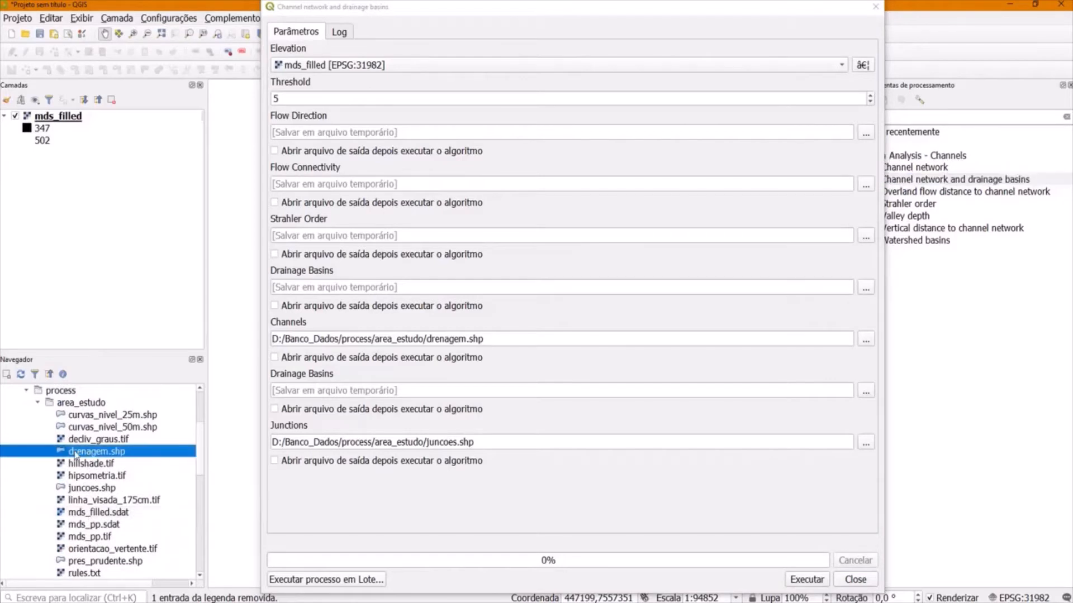
left_click(851, 581)
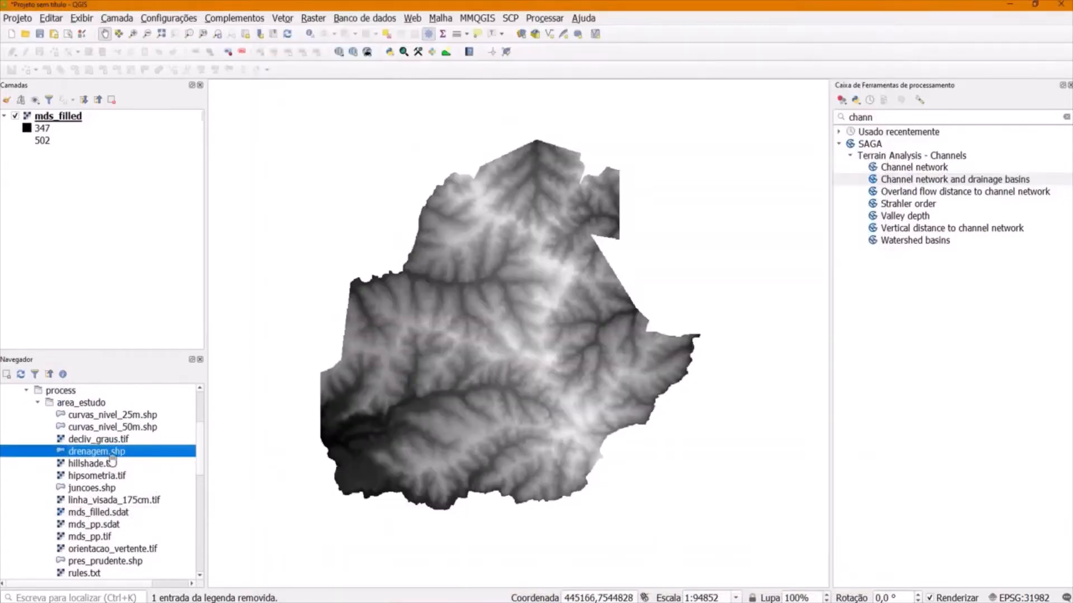
left_click_drag(110, 457, 412, 374)
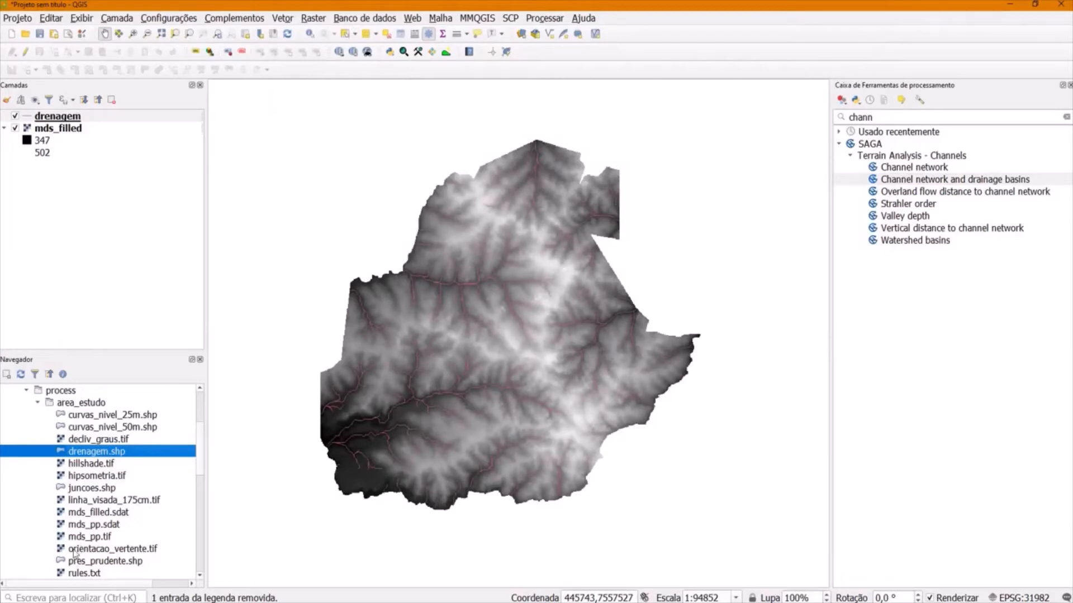
left_click_drag(79, 488, 414, 489)
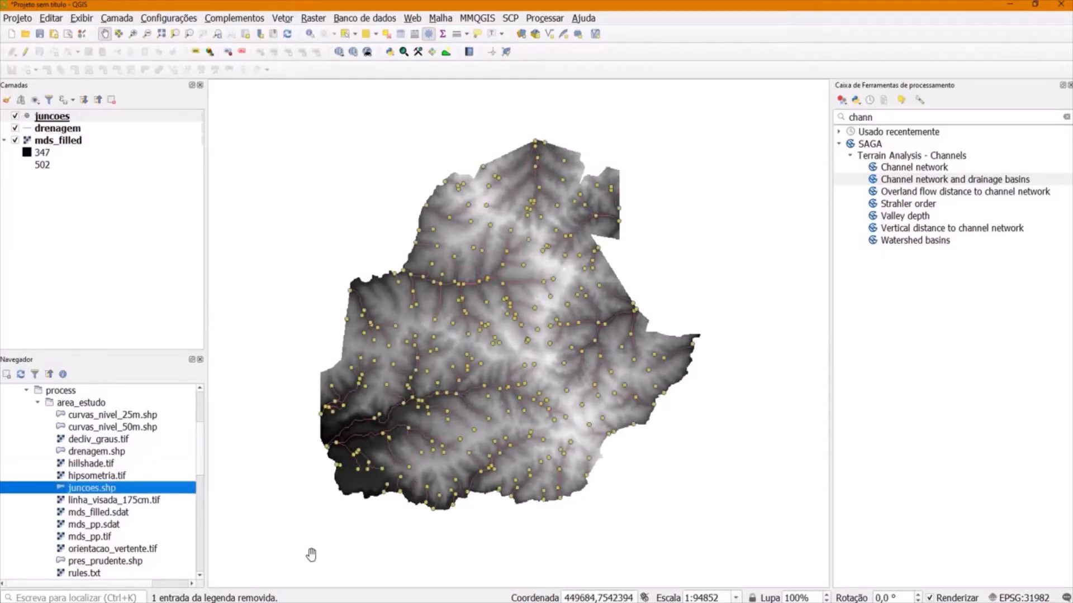
- Examine how the drainage lines and junction points follow the valleys of the mds_filled elevation model
scroll(536, 220, "up", 1)
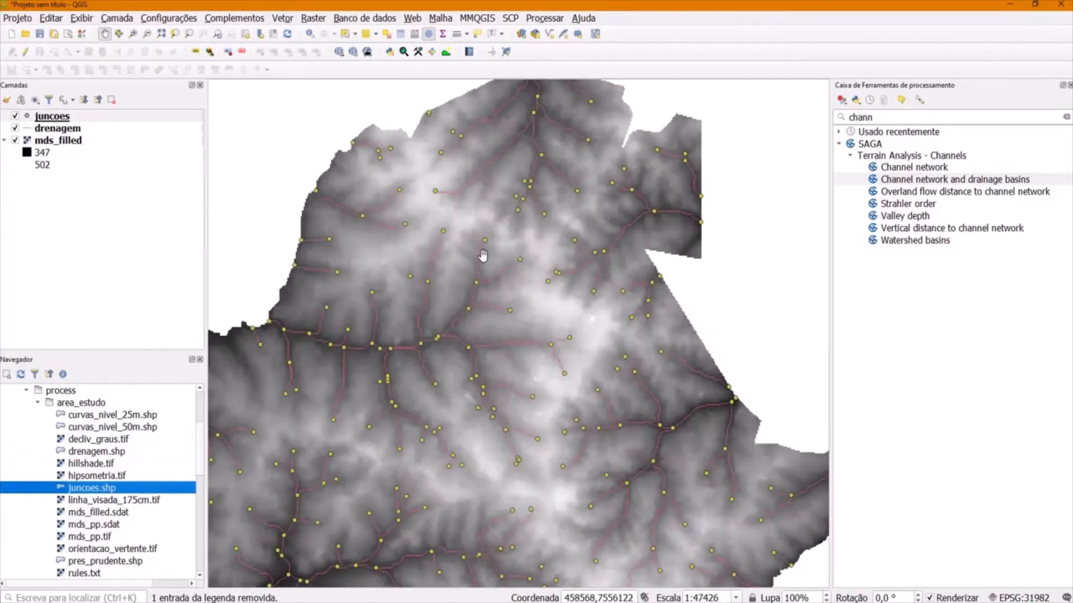
scroll(525, 199, "up", 1)
scroll(526, 203, "up", 1)
left_click_drag(558, 218, 541, 302)
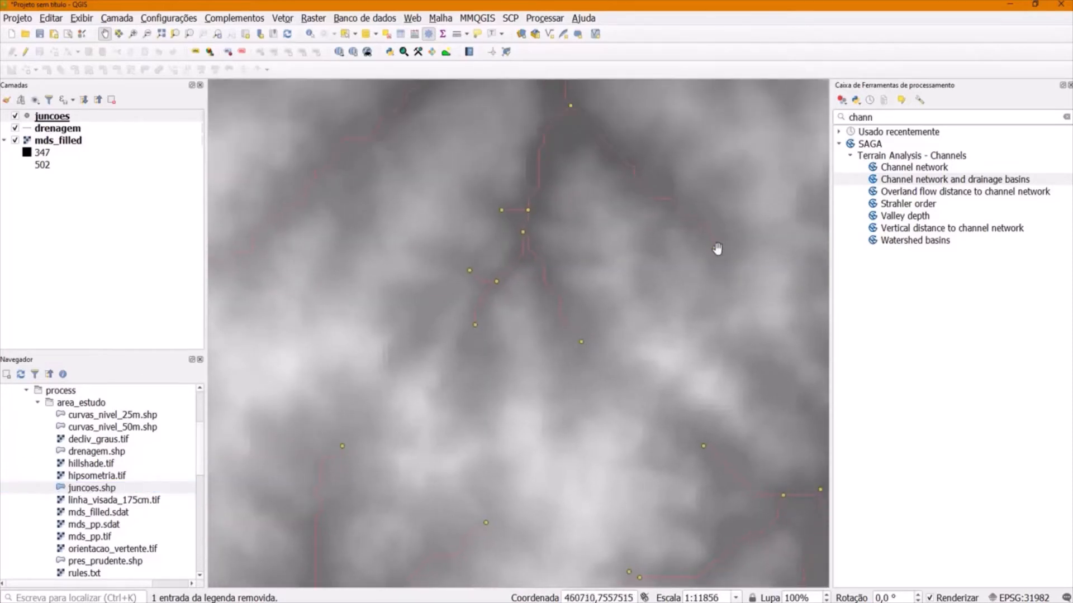
left_click_drag(621, 470, 575, 338)
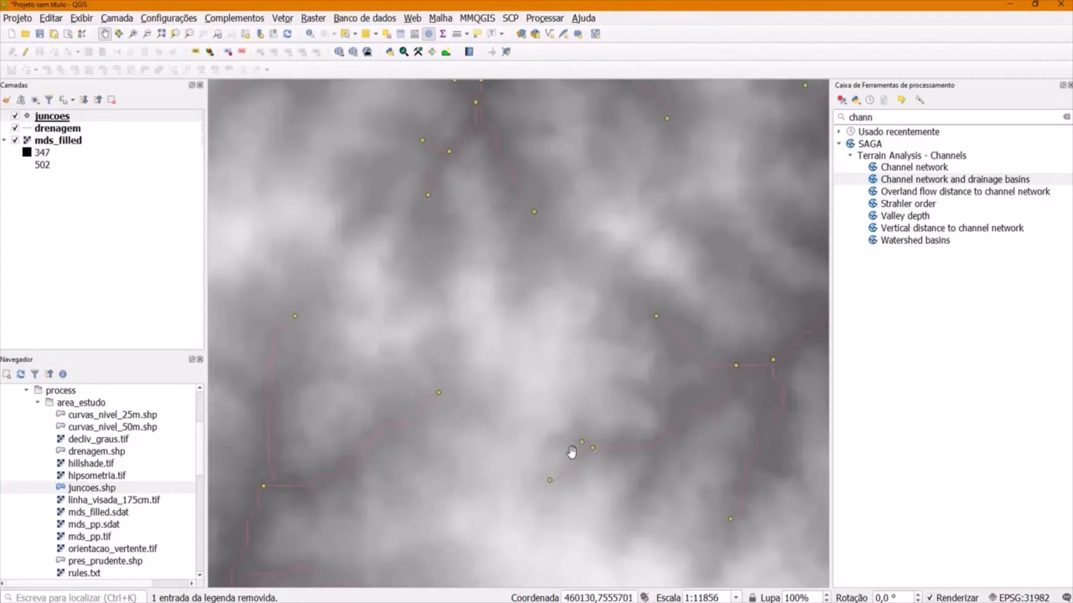
scroll(416, 464, "up", 1)
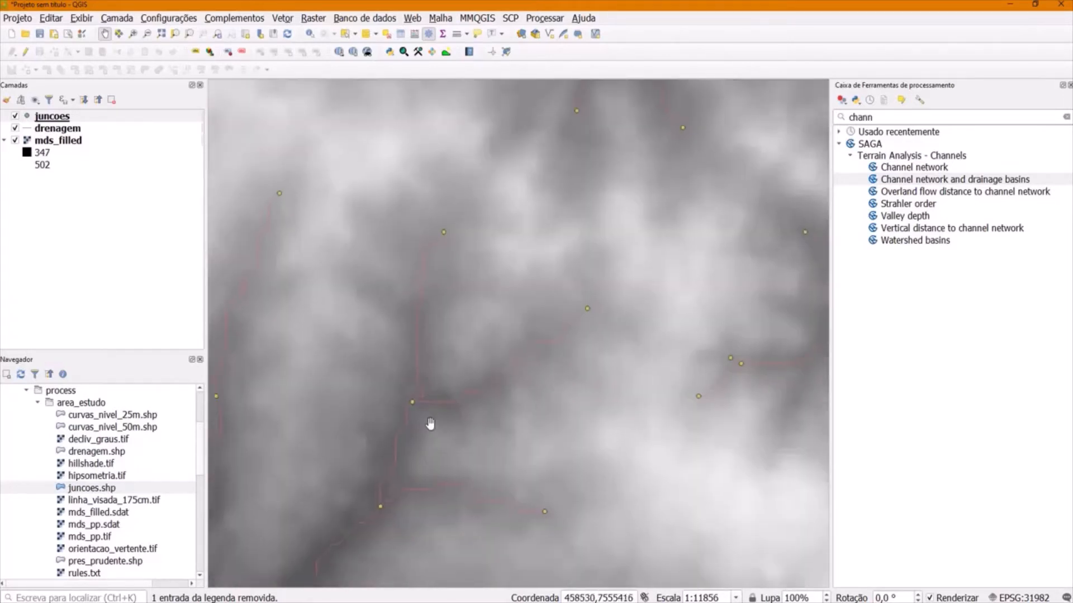
scroll(407, 402, "down", 3)
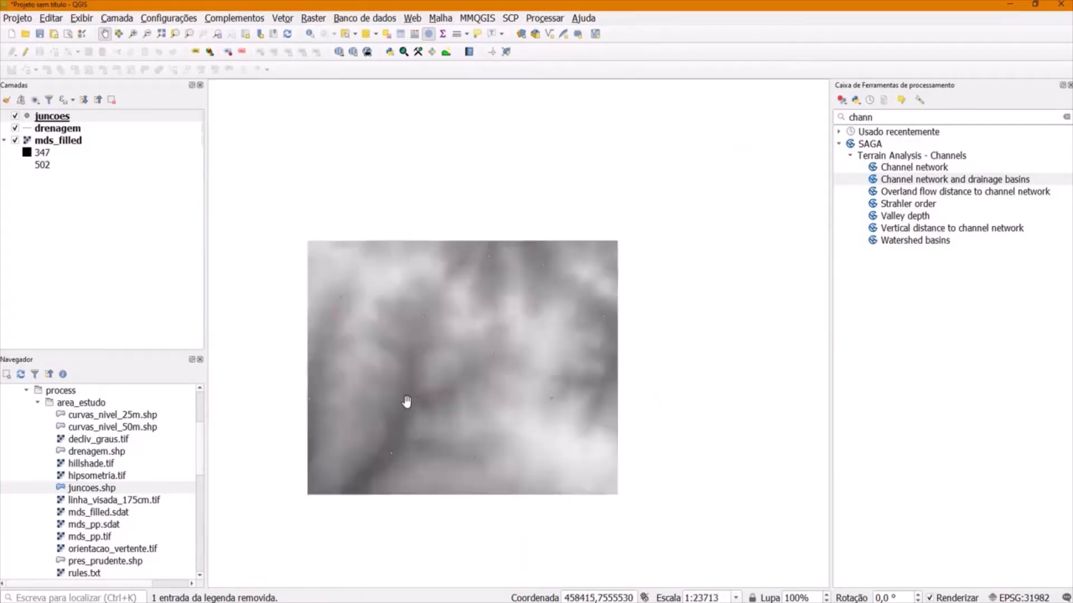
left_click_drag(457, 373, 574, 272)
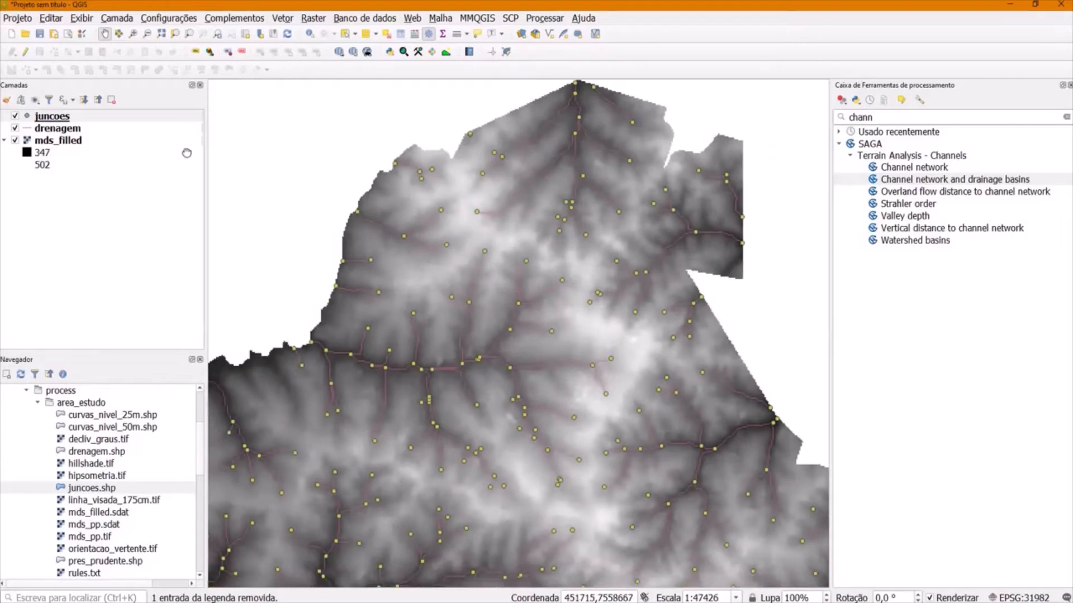
- Open the attribute table of the juncoes layer and enlarge it to review the node types
right_click(55, 119)
left_click(105, 235)
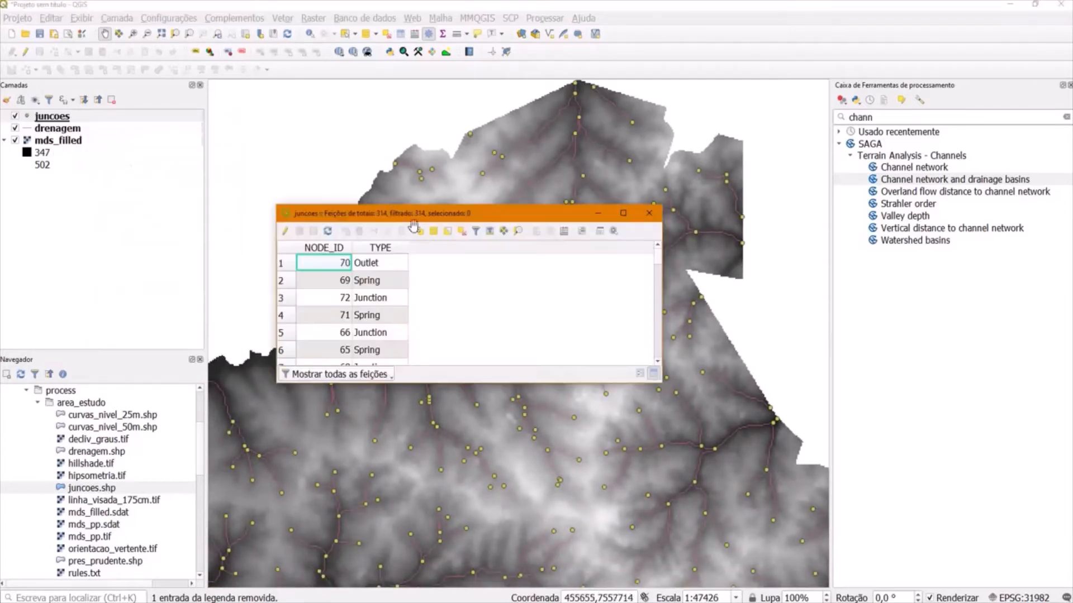
left_click_drag(661, 383, 760, 579)
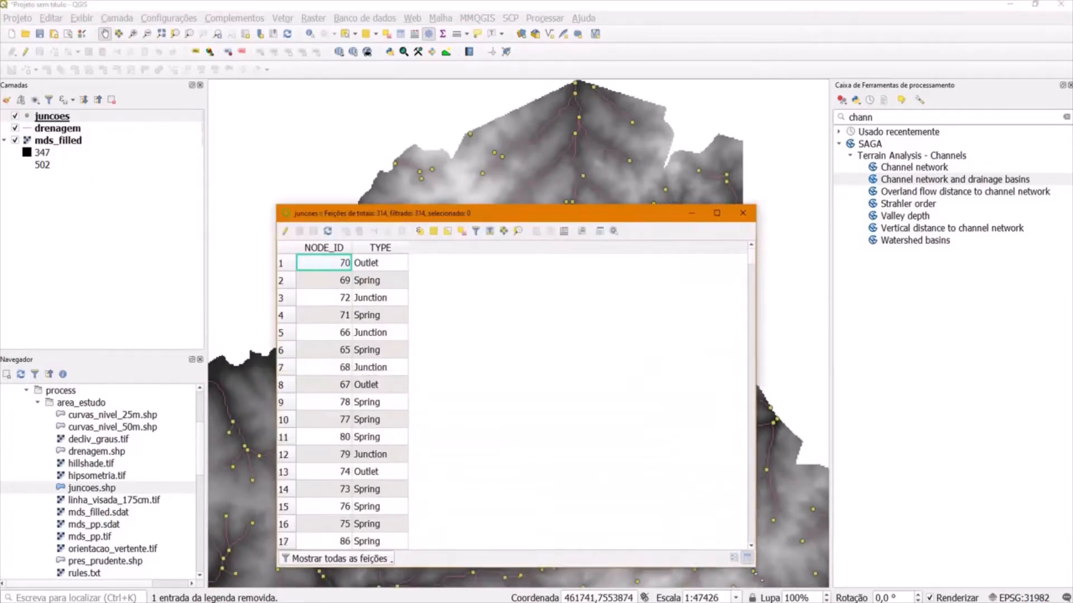
left_click_drag(424, 211, 422, 102)
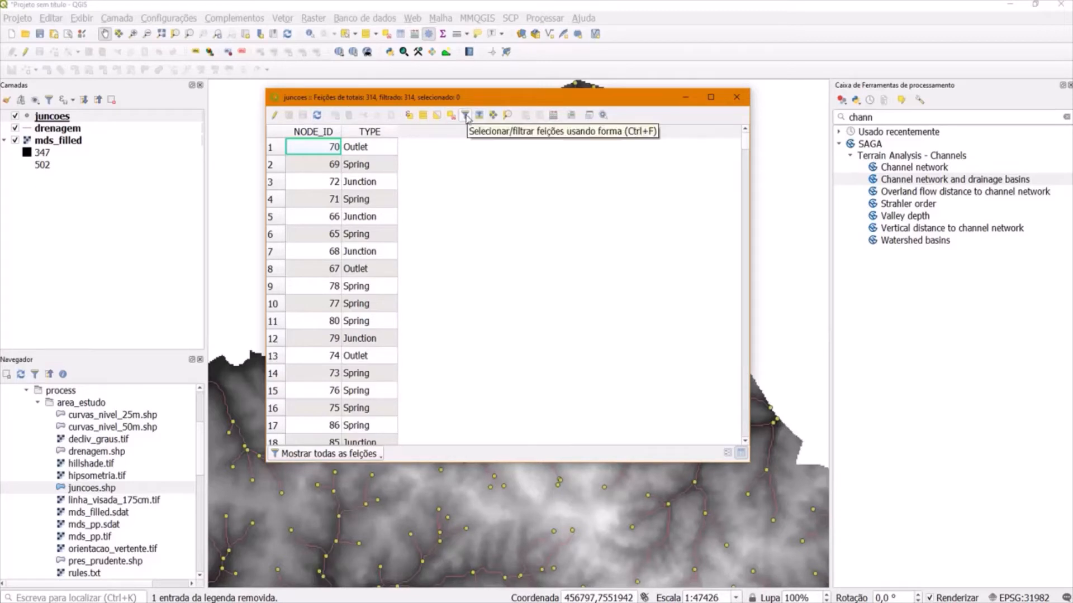
- Select the juncoes features whose TYPE is Spring using the form filter, and close the attribute table
left_click(465, 117)
left_click(494, 164)
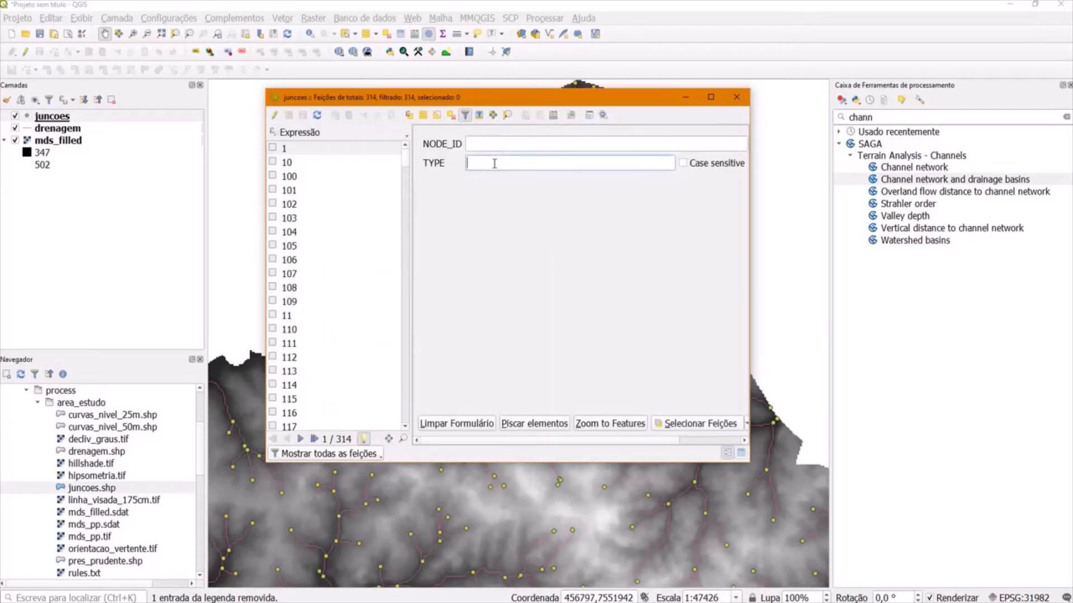
type("Sprin")
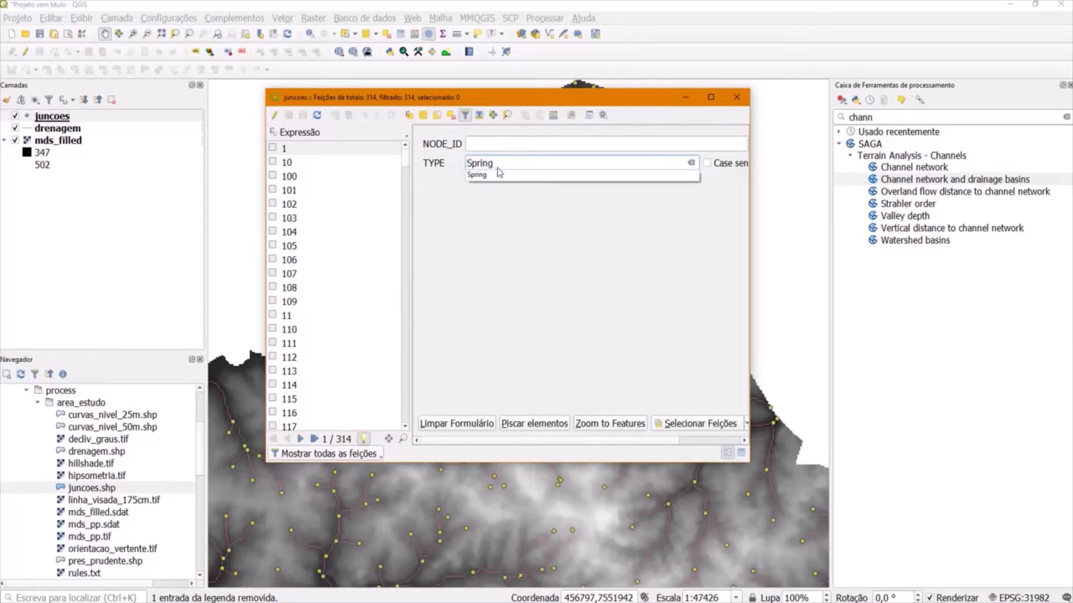
type("g")
left_click(500, 174)
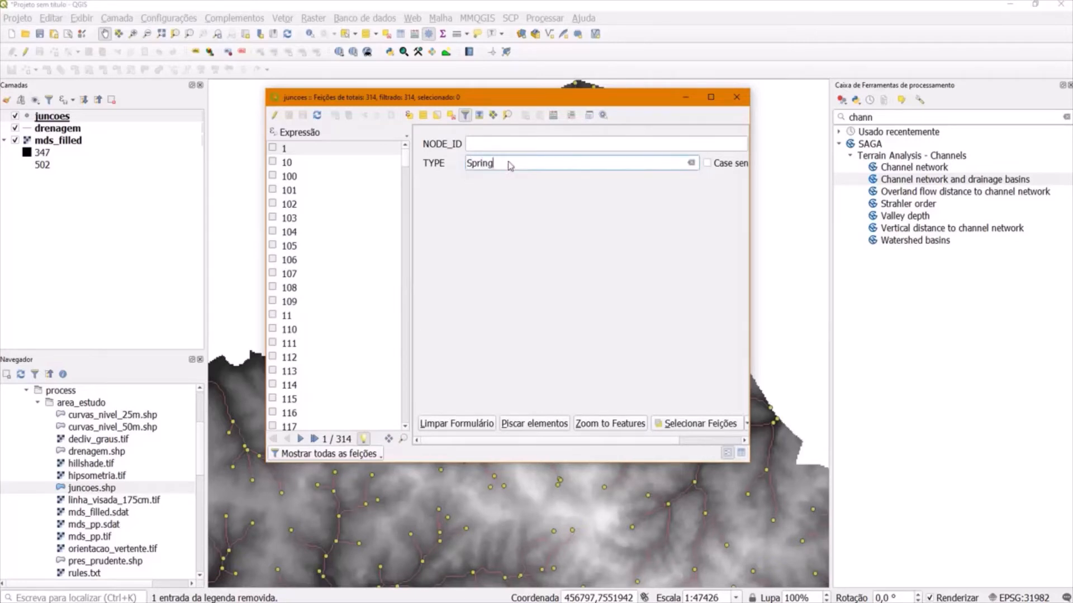
left_click(667, 425)
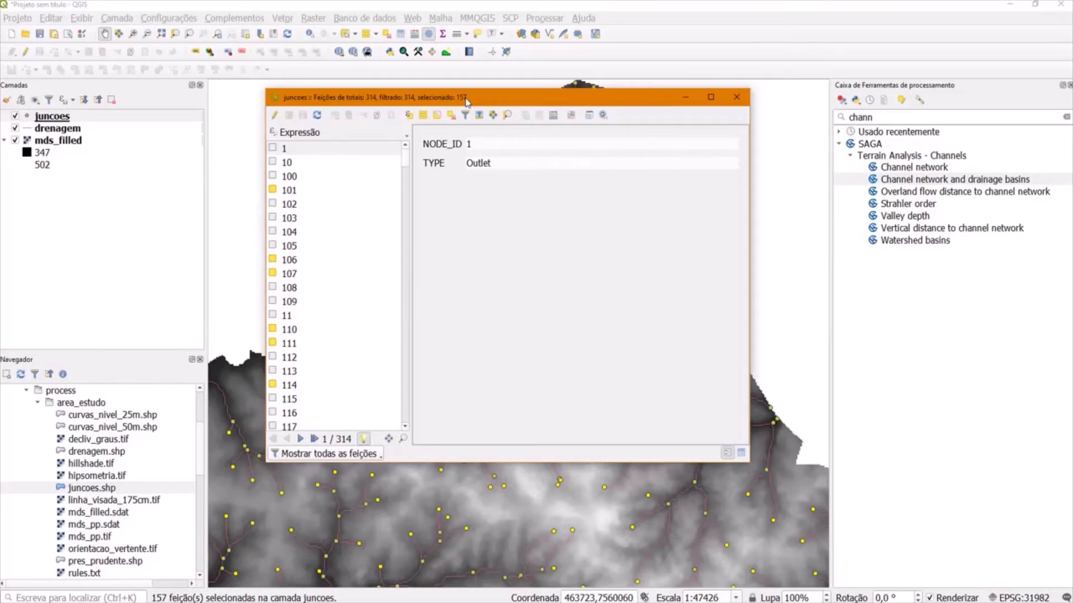
left_click(737, 97)
- Start exporting the juncoes layer as a Shapefile, restricted to the selected features
right_click(61, 115)
mouse_move(224, 308)
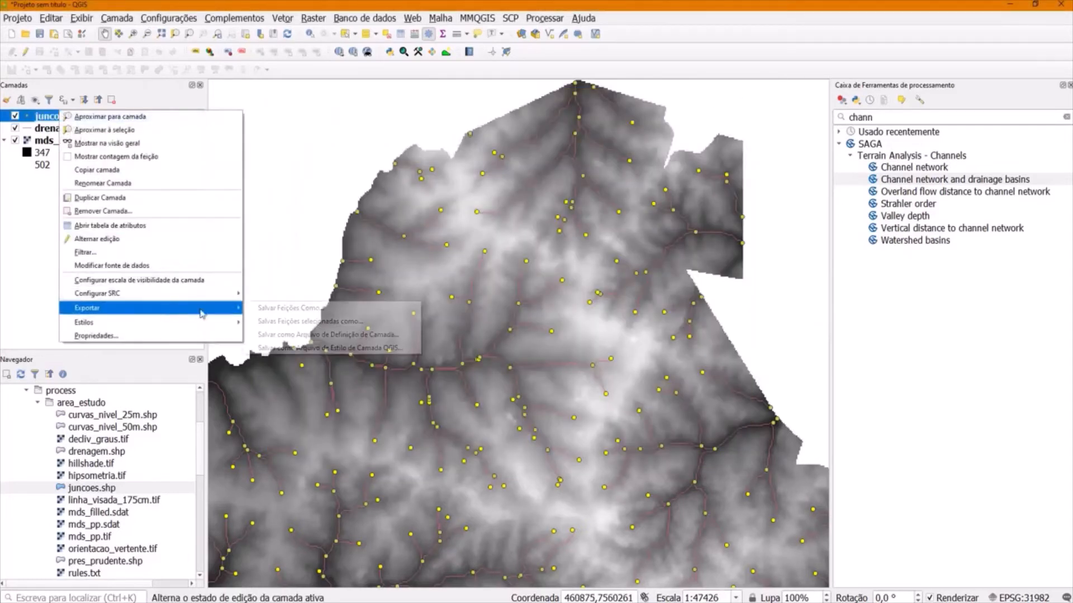
left_click(267, 312)
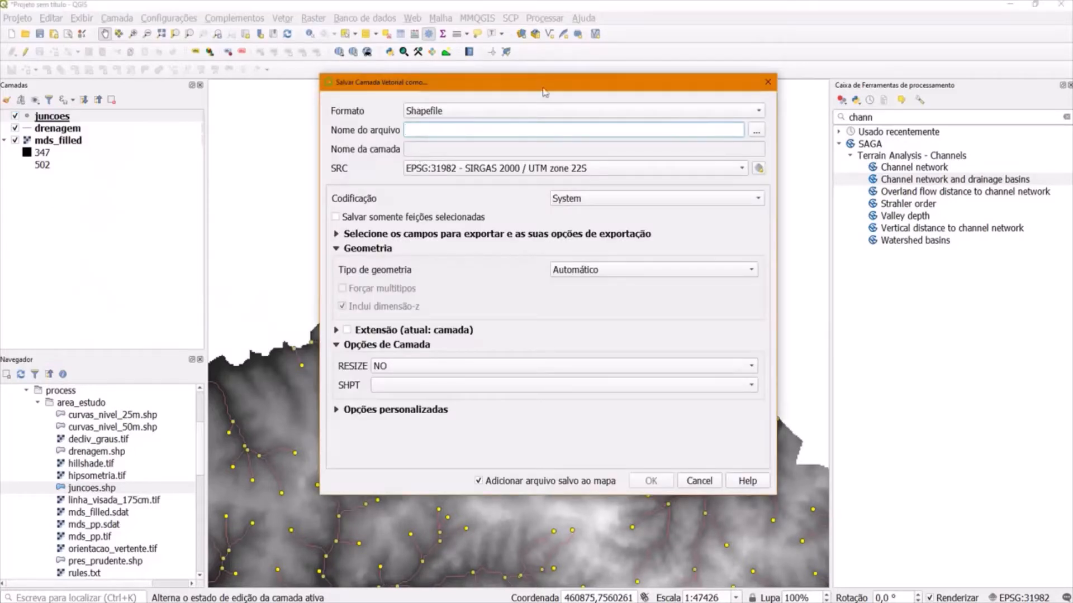
left_click(385, 218)
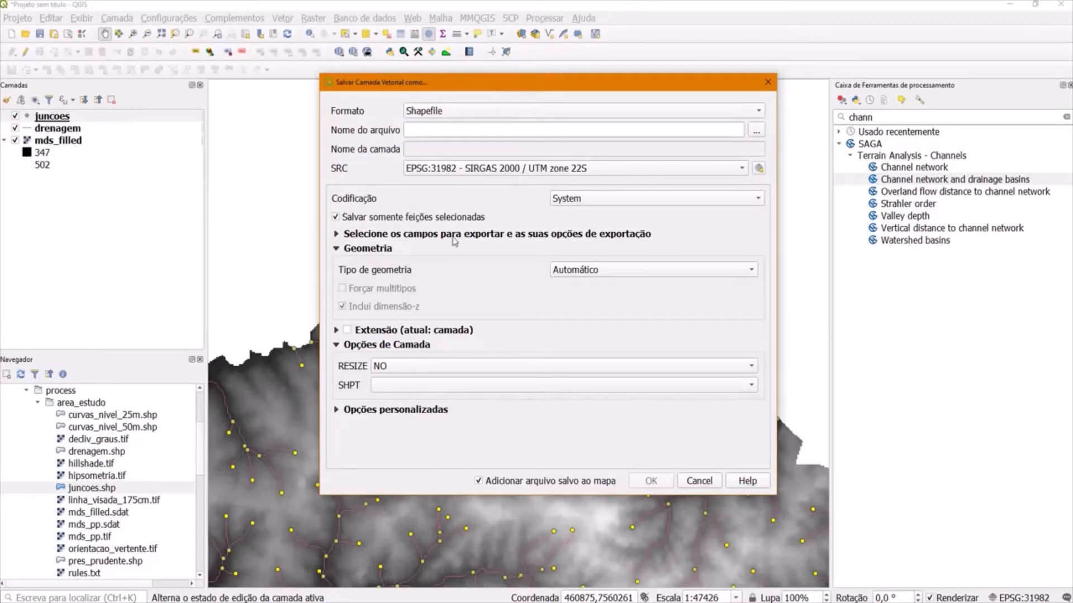
left_click(334, 217)
left_click(338, 218)
- Save the exported features as nascentes.shp in the area_estudo folder without adding the file to the map
left_click(756, 131)
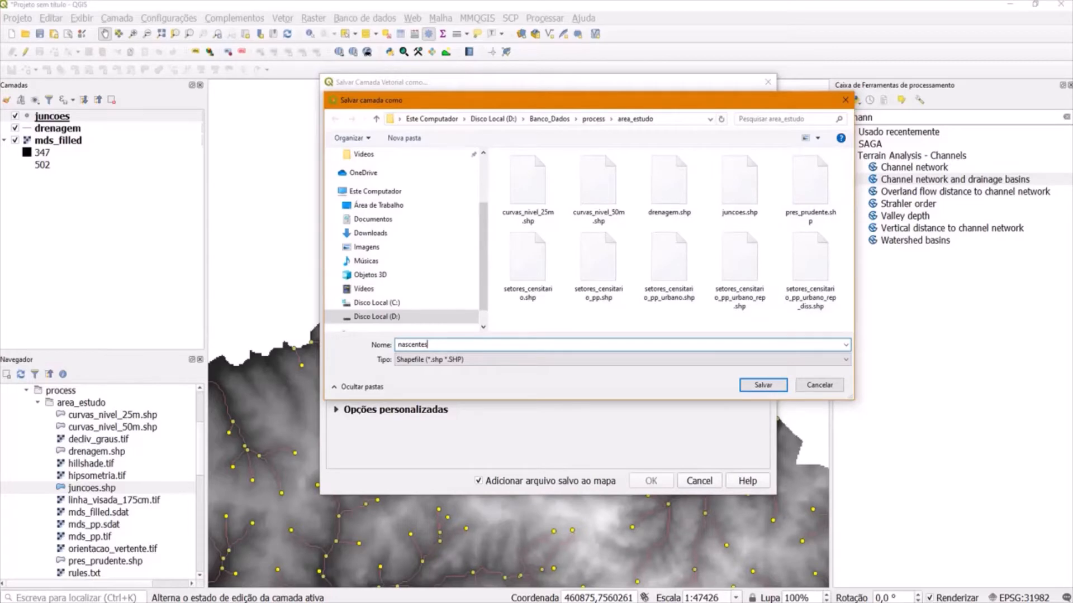
left_click(763, 385)
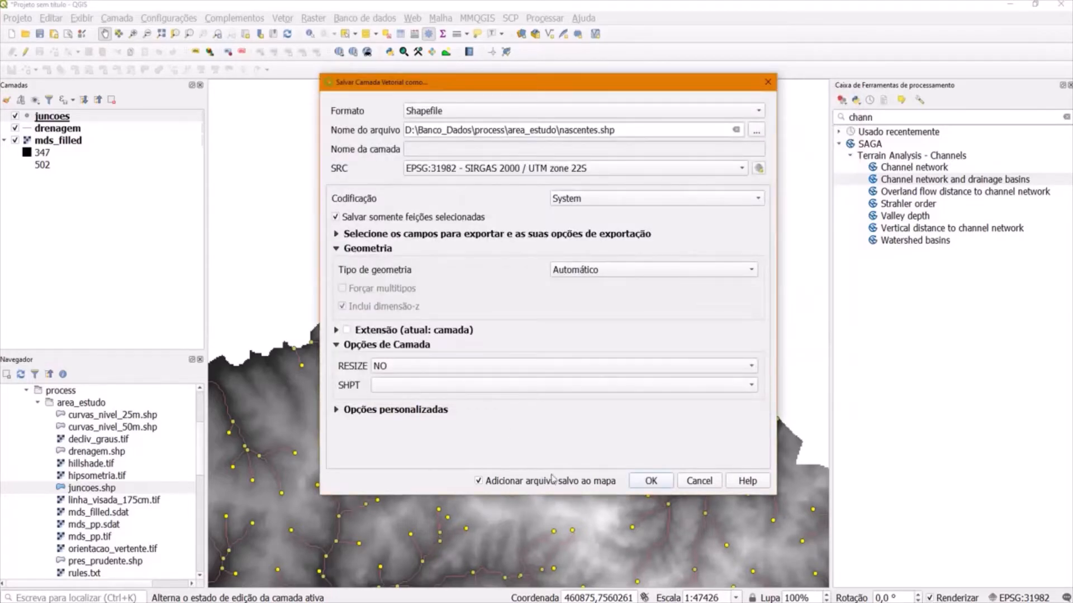
left_click(494, 484)
left_click(650, 481)
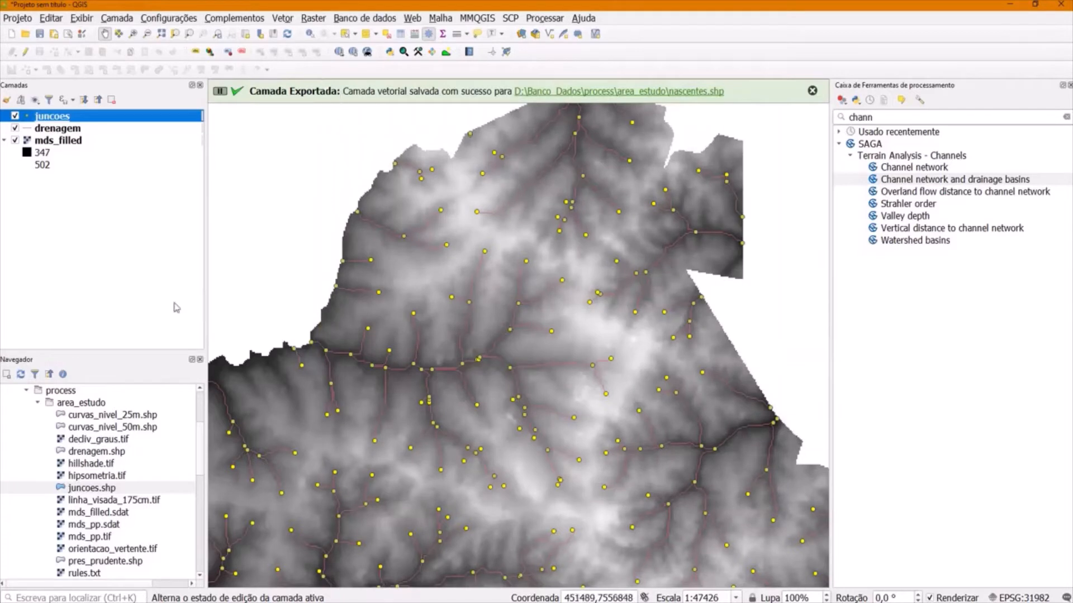
- Add nascentes.shp from the area_estudo folder to the map and toggle its visibility to compare it with the juncoes points
scroll(65, 475, "down", 1)
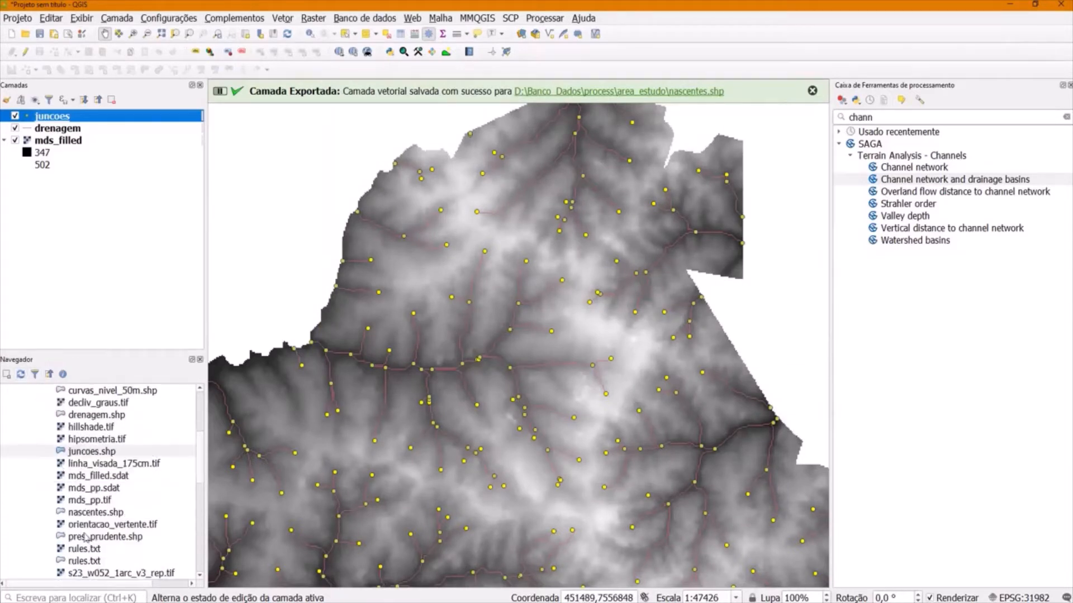
left_click_drag(80, 510, 500, 286)
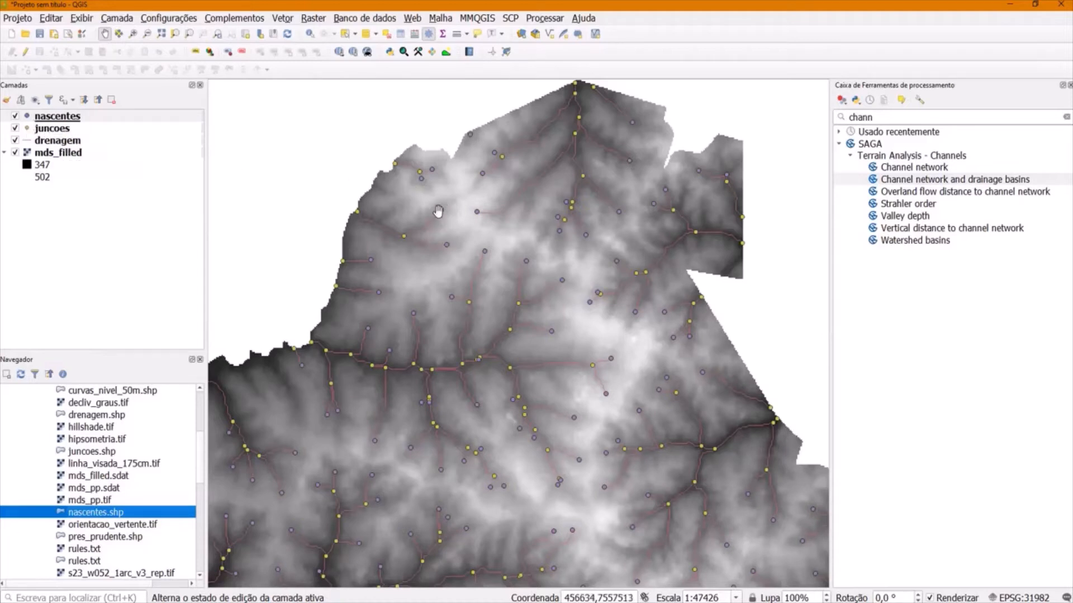
scroll(444, 217, "up", 1)
scroll(444, 217, "down", 1)
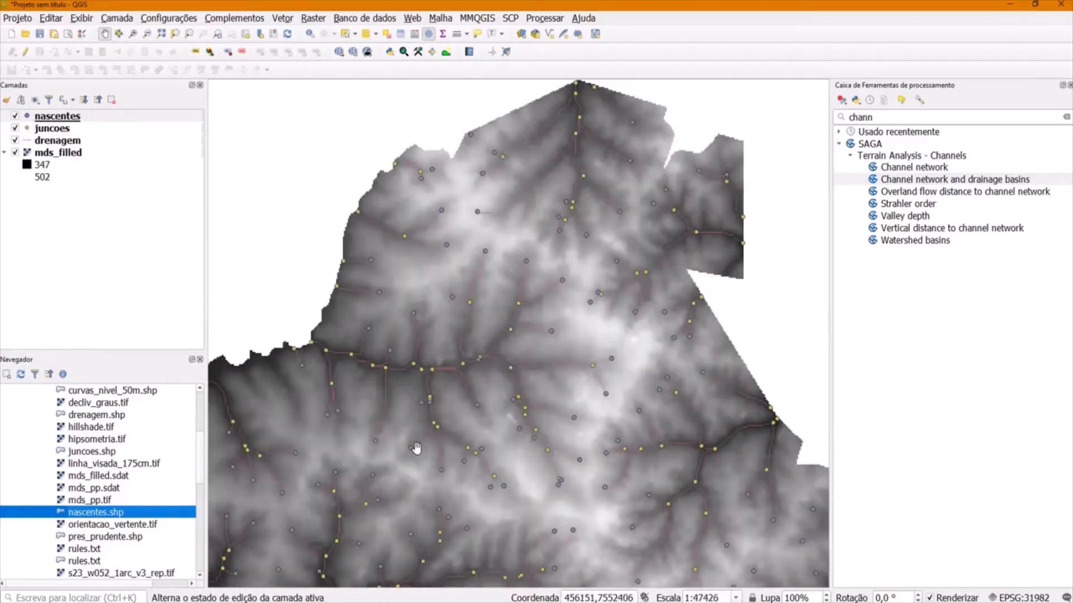
left_click(15, 116)
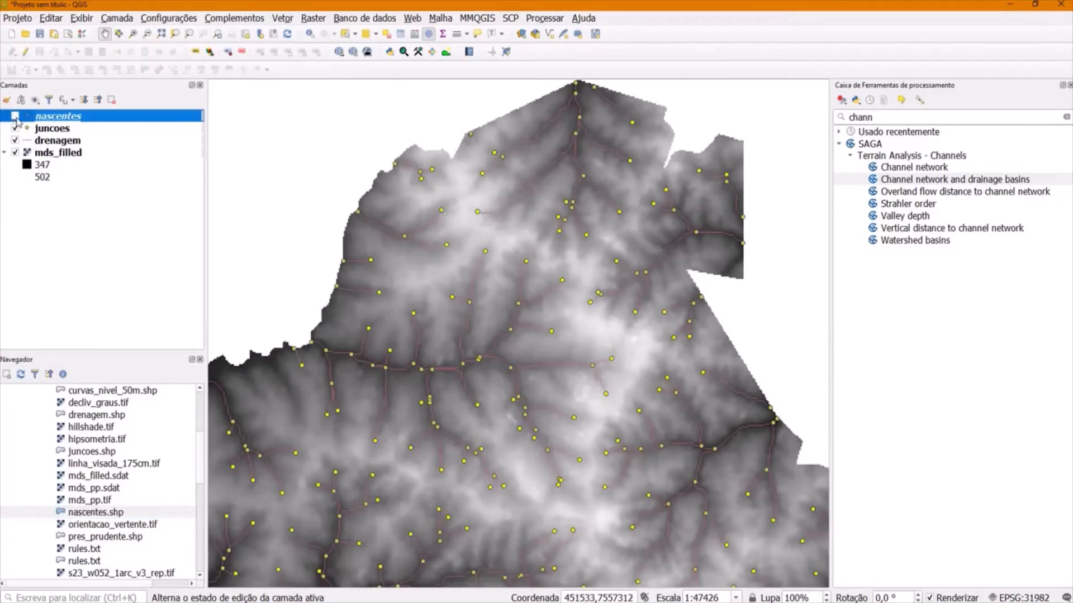
left_click(15, 116)
- Remove the juncoes layer from the project
right_click(45, 128)
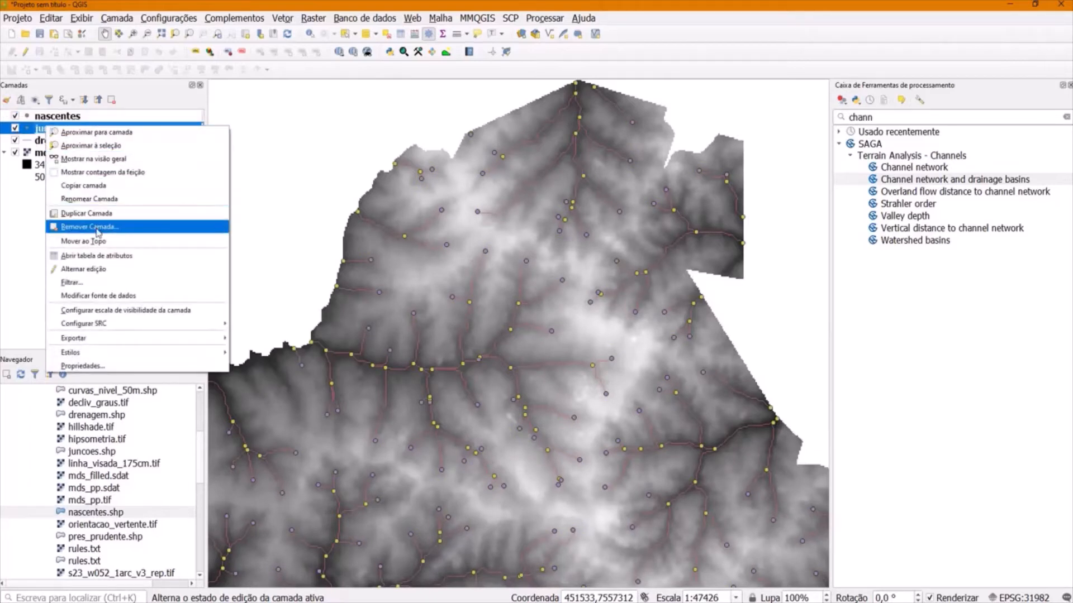
left_click(67, 223)
left_click(557, 319)
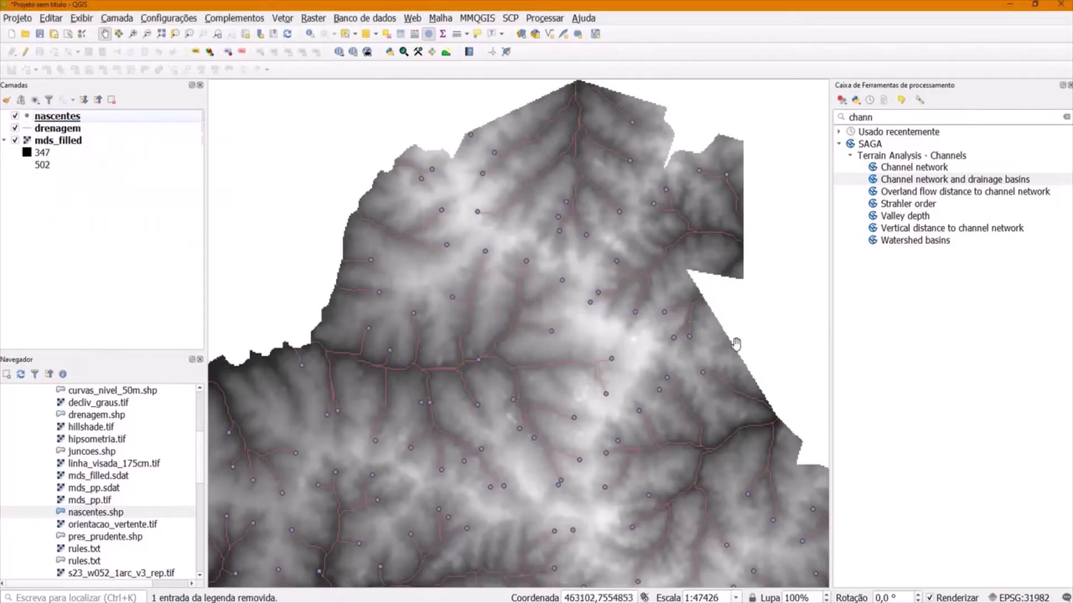
- Recolour the nascentes marker symbol with the recent colour #ffffdf
right_click(35, 115)
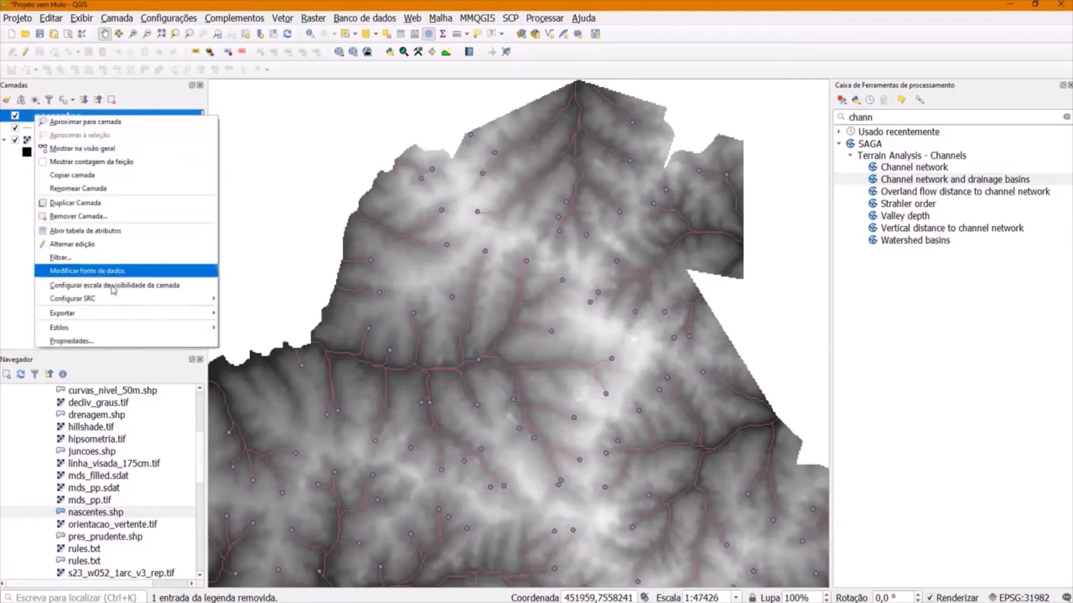
left_click(126, 340)
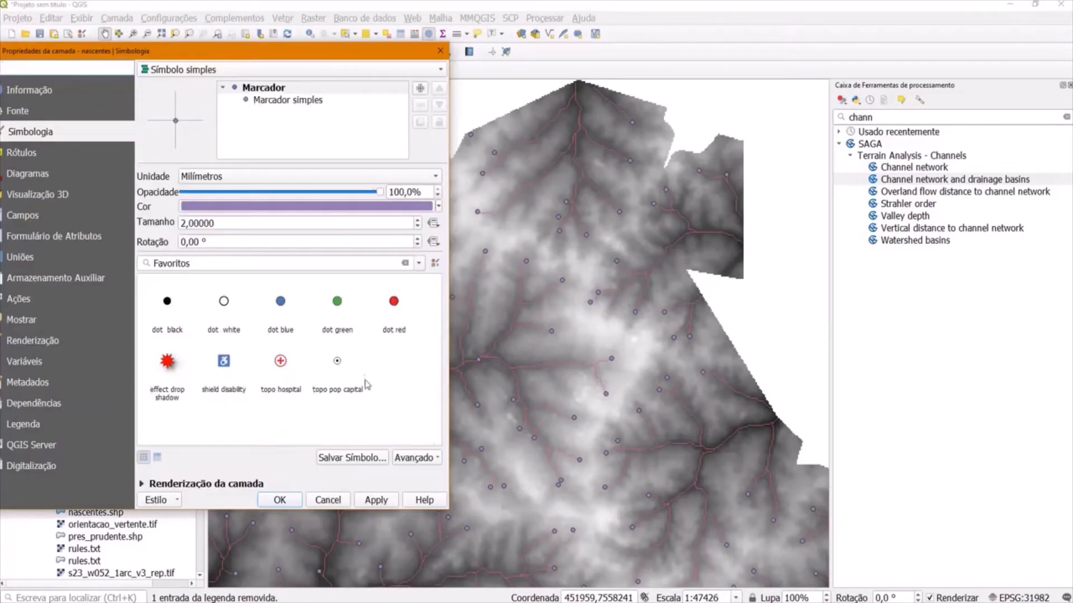
left_click(307, 206)
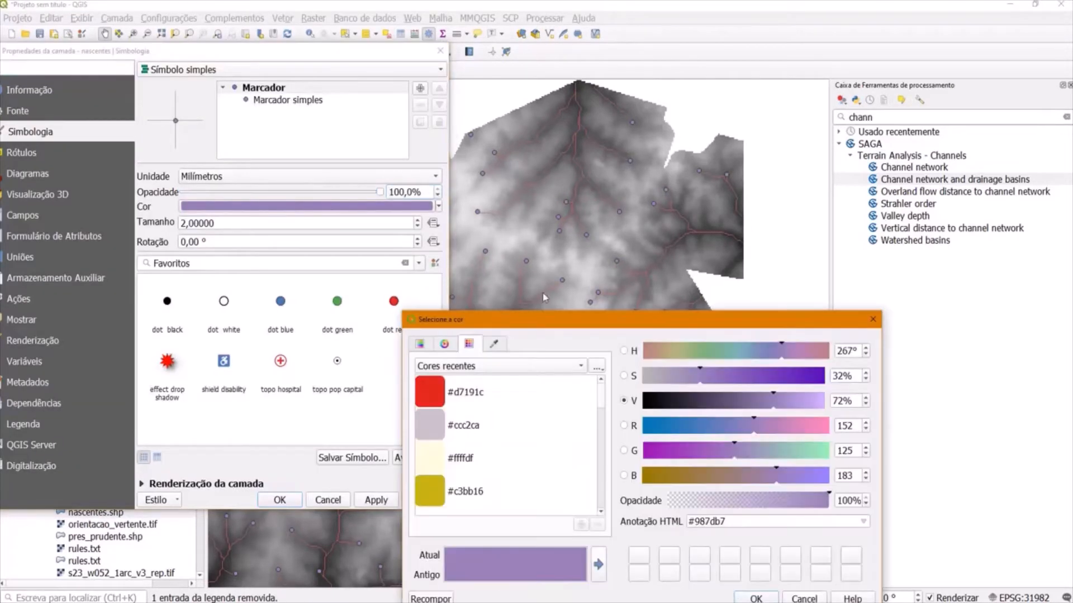
left_click(441, 456)
left_click(754, 597)
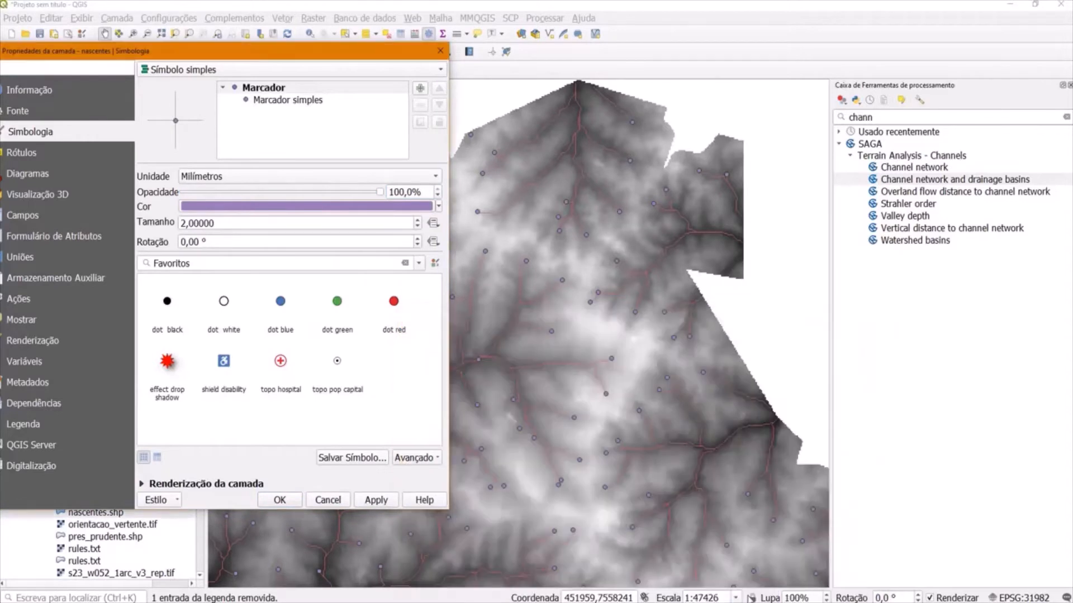
left_click(291, 501)
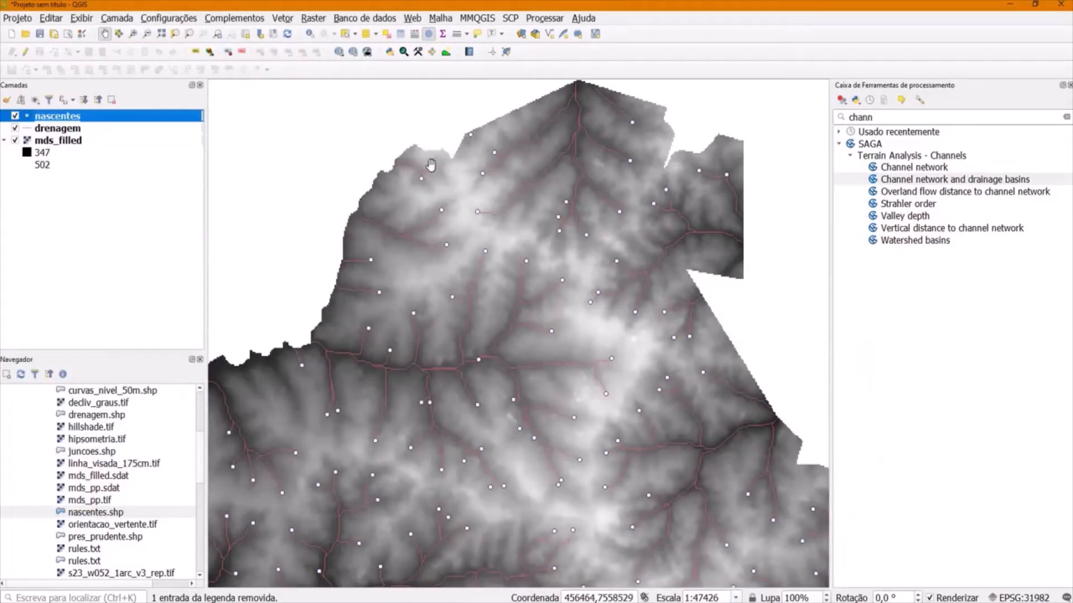
- Hide the nascentes layer and examine how the drenagem lines follow the valleys of the elevation model
left_click(16, 118)
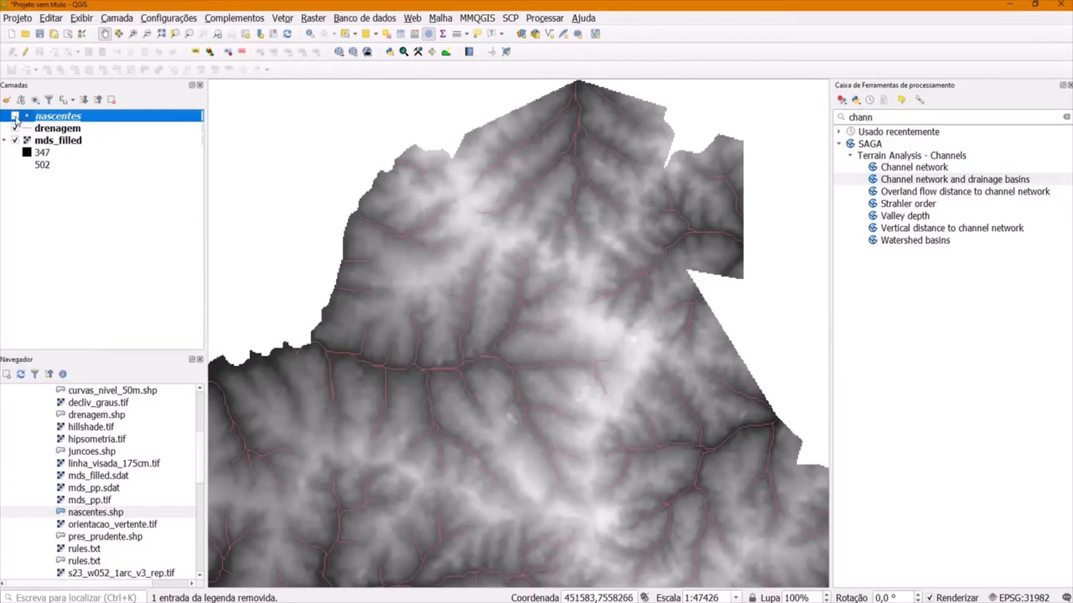
left_click(15, 117)
left_click(16, 117)
left_click(15, 129)
left_click(15, 129)
scroll(358, 263, "down", 1)
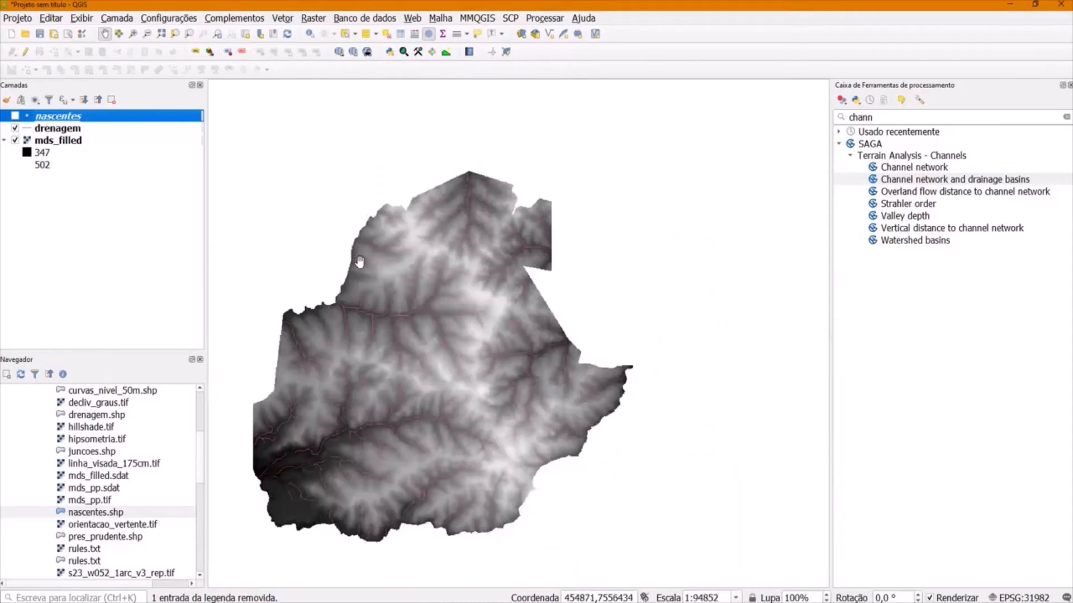
left_click_drag(393, 317, 497, 280)
scroll(497, 280, "up", 1)
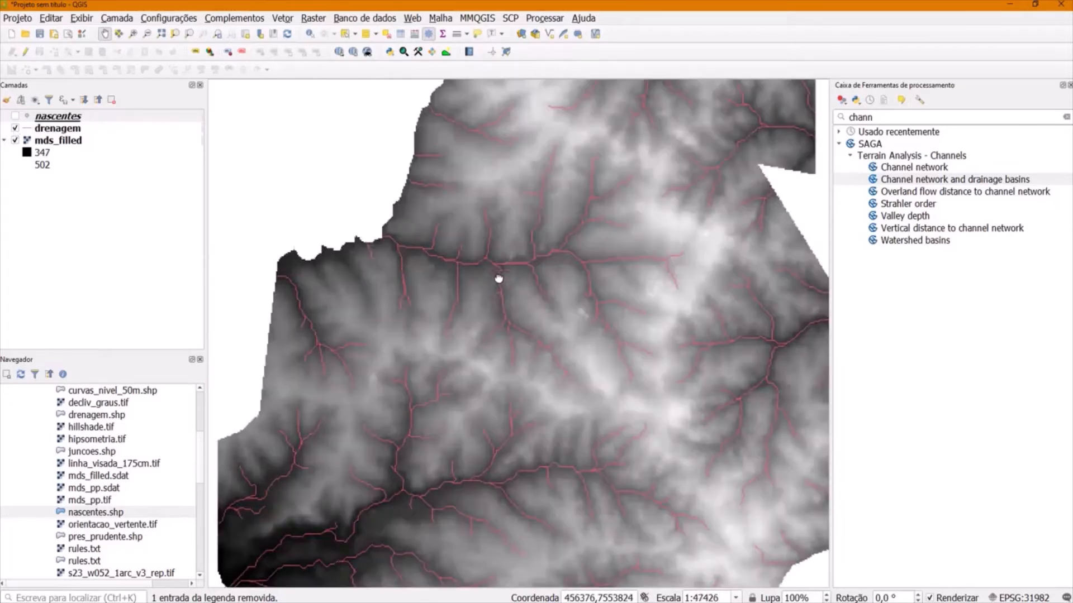
- Increase the line thickness of the drenagem layer by one increment in its symbology
right_click(32, 129)
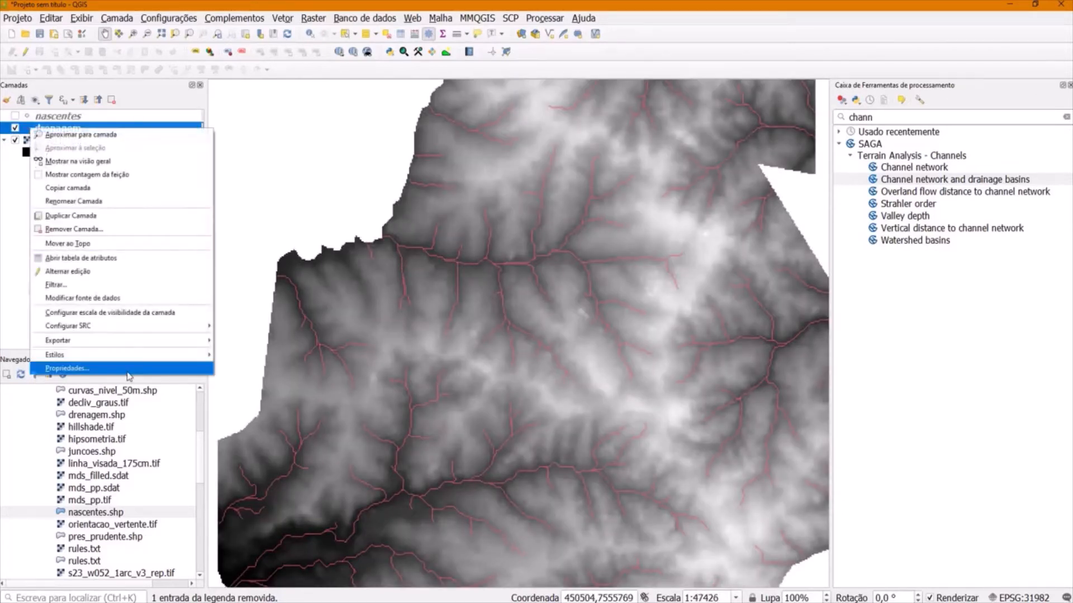
left_click(127, 369)
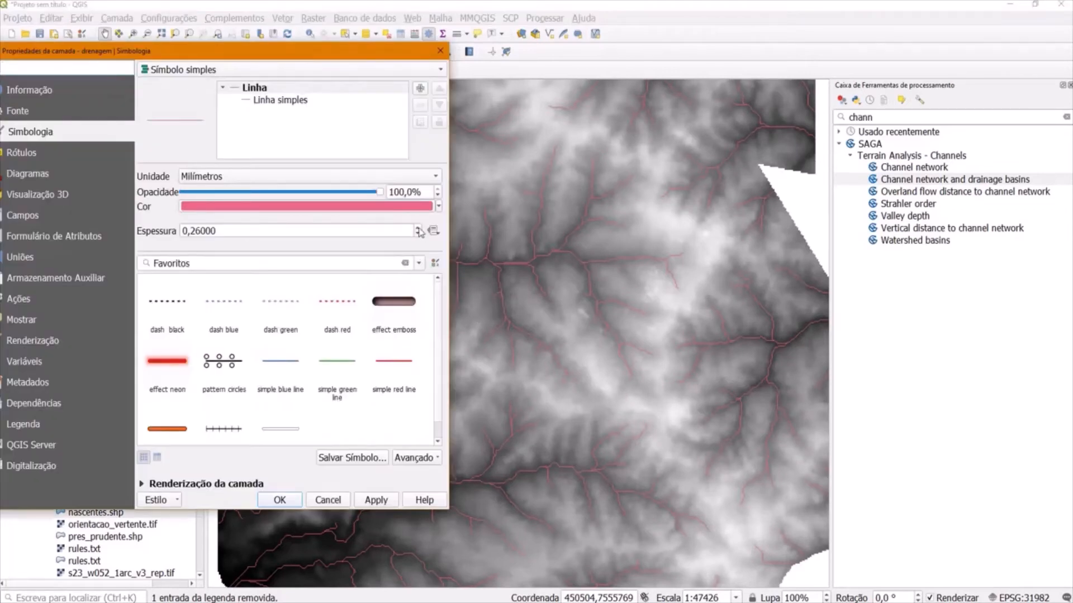
left_click(419, 229)
left_click(291, 501)
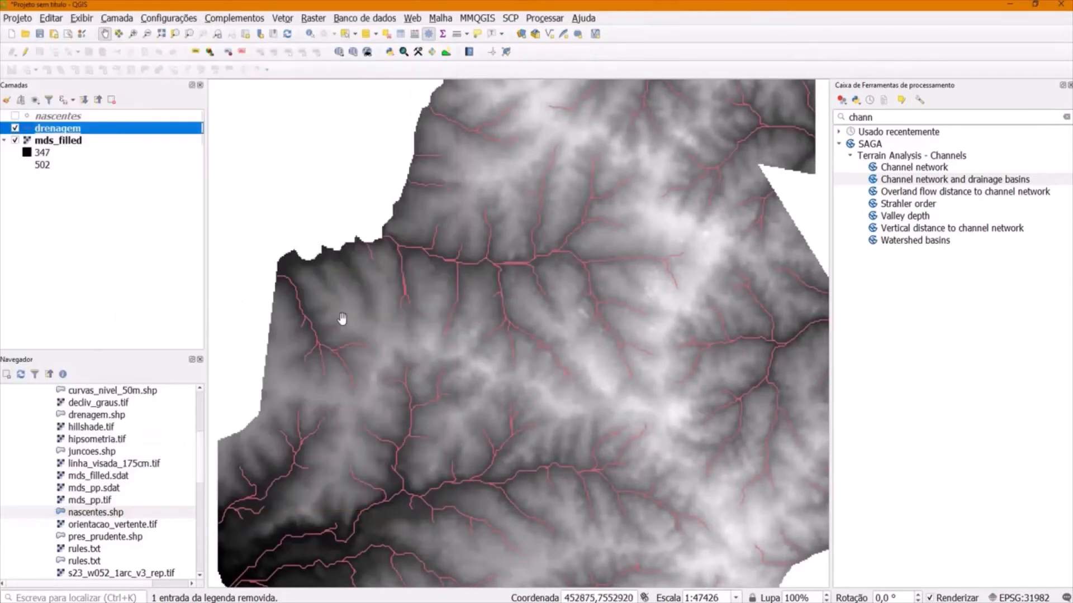
- Toggle the drenagem layer's visibility repeatedly to compare the channel lines with the dark valleys of mds_filled
left_click(14, 130)
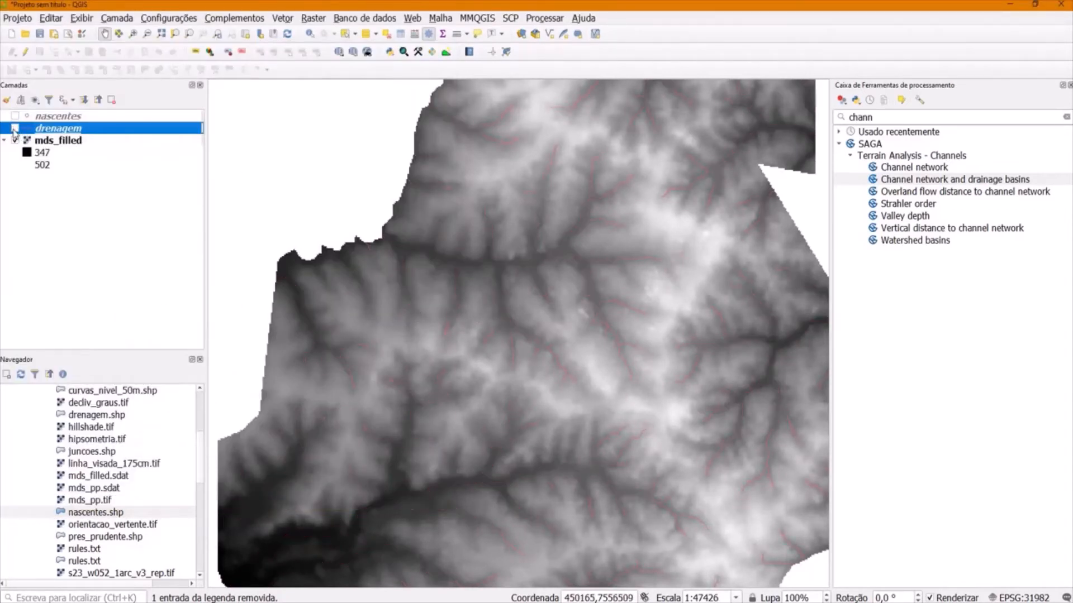
left_click(14, 129)
left_click(14, 129)
left_click(14, 129)
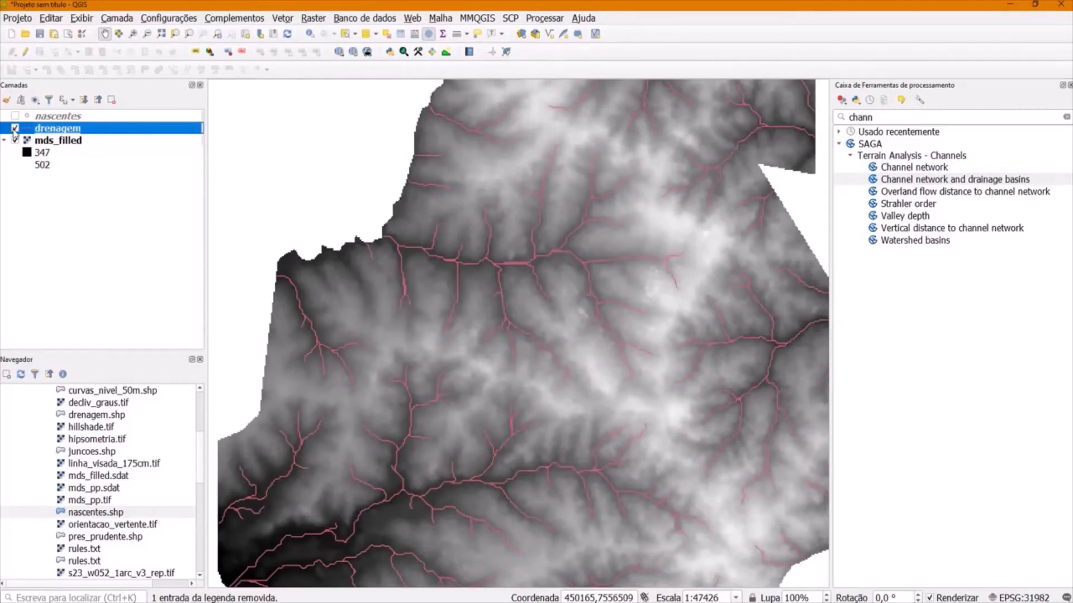
left_click_drag(419, 310, 471, 202)
left_click(14, 129)
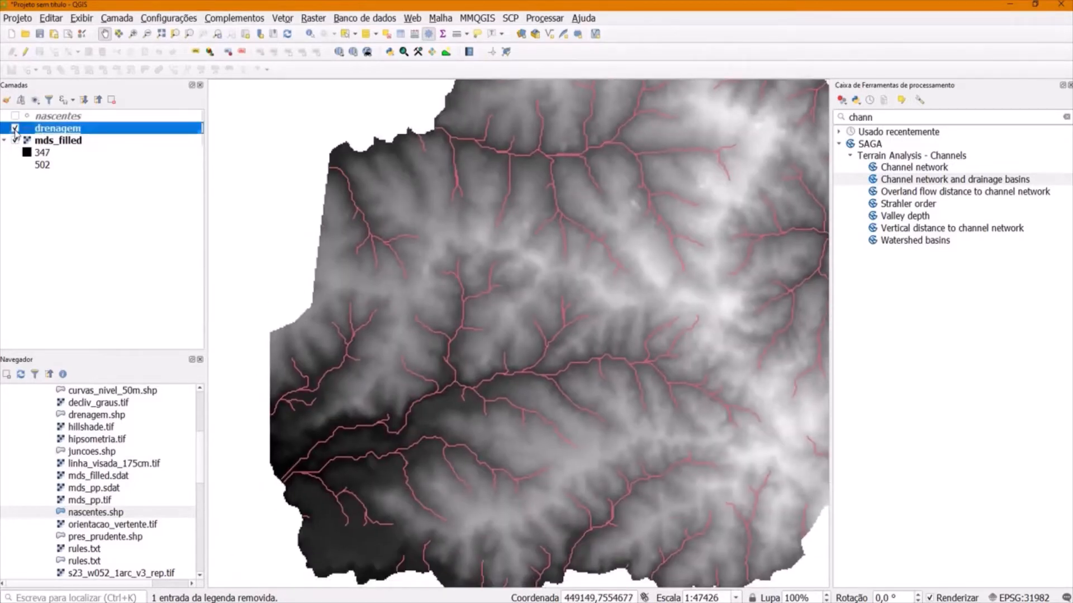
left_click(14, 129)
left_click(14, 129)
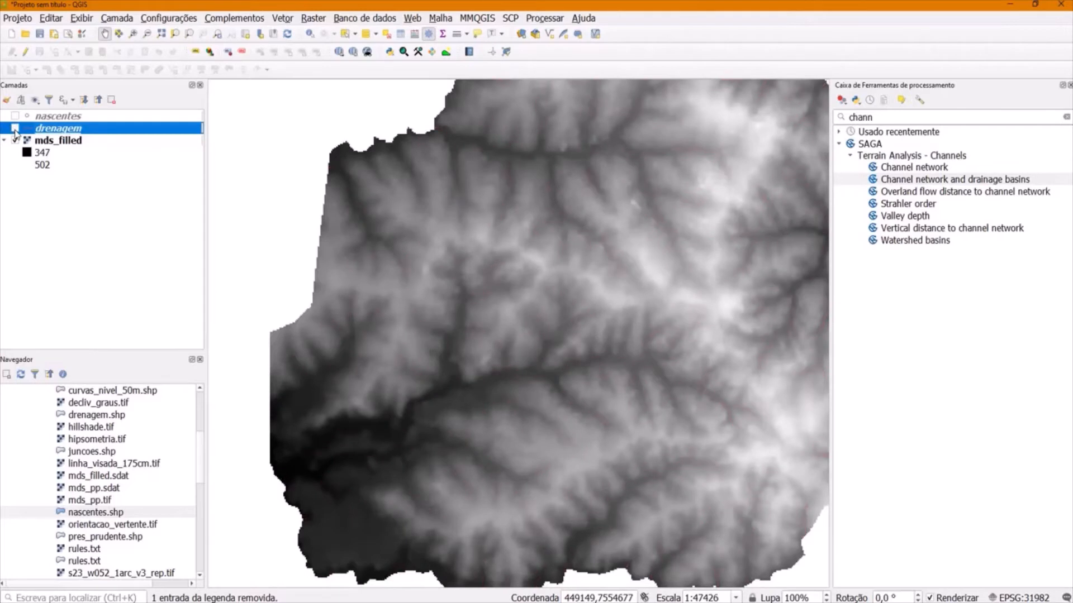
left_click(15, 129)
left_click(15, 129)
- Narrow the processing toolbox to widen the map area, and centre the whole mds_filled raster in it
left_click_drag(832, 112, 885, 112)
scroll(754, 178, "down", 1)
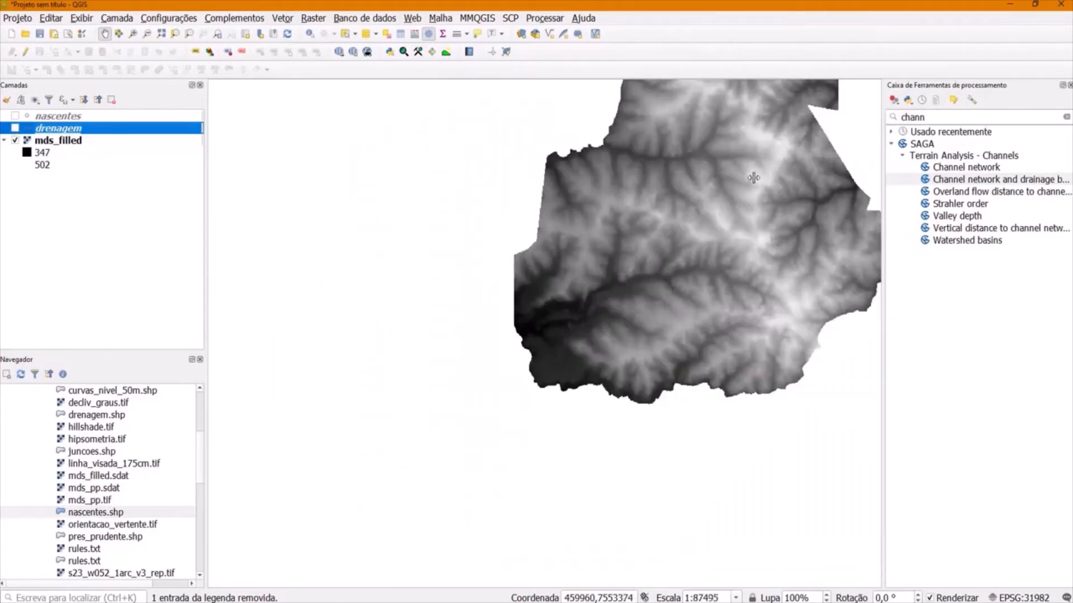
left_click_drag(753, 178, 569, 304)
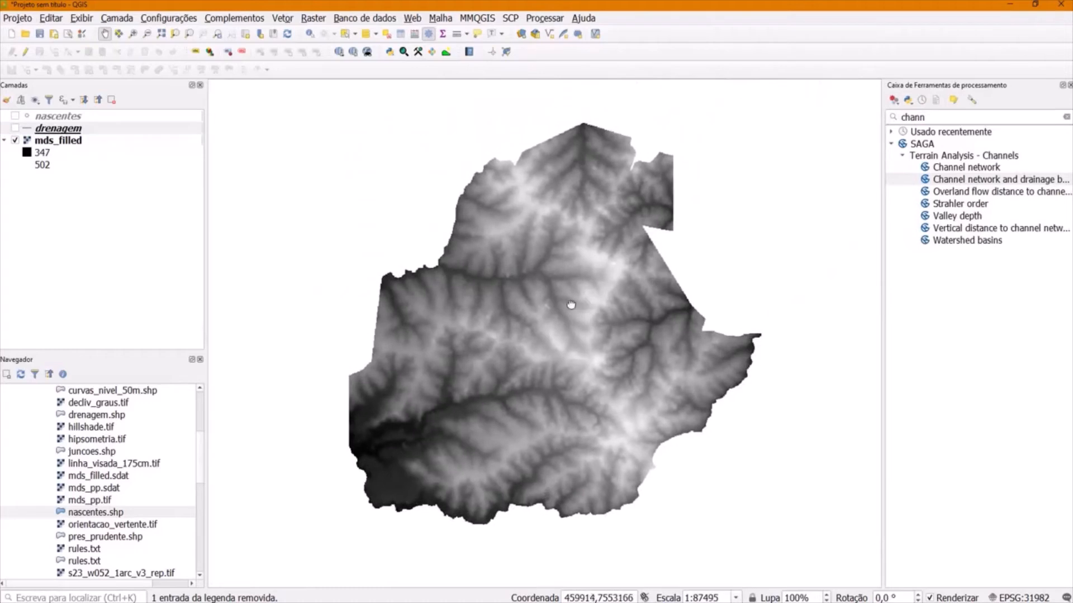
- Inspect mds_filled with and without the drainage lines, and make both the drenagem and nascentes layers visible
left_click(15, 129)
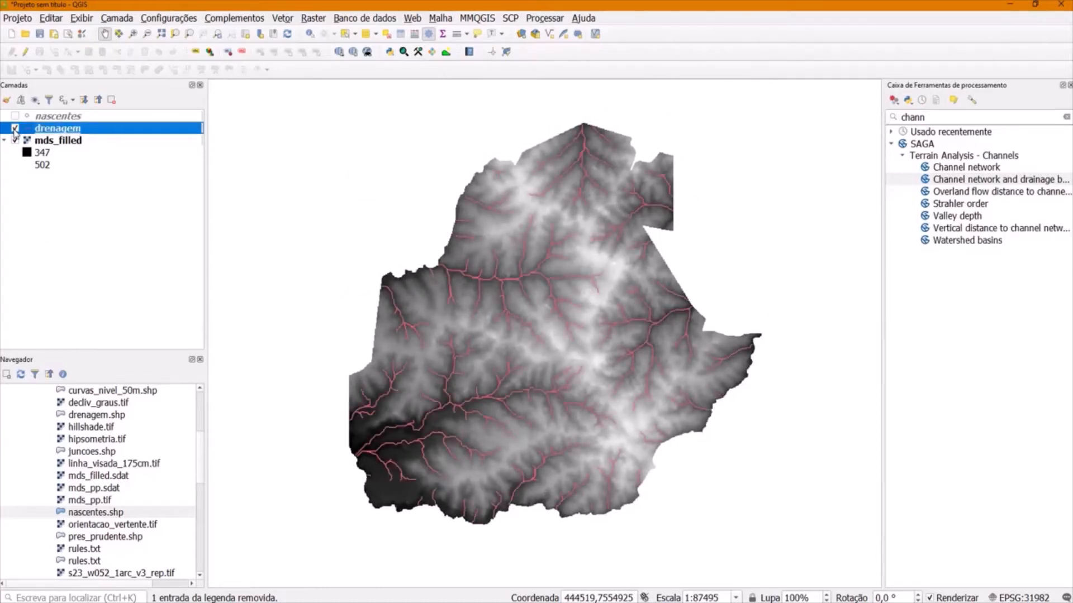
left_click(15, 129)
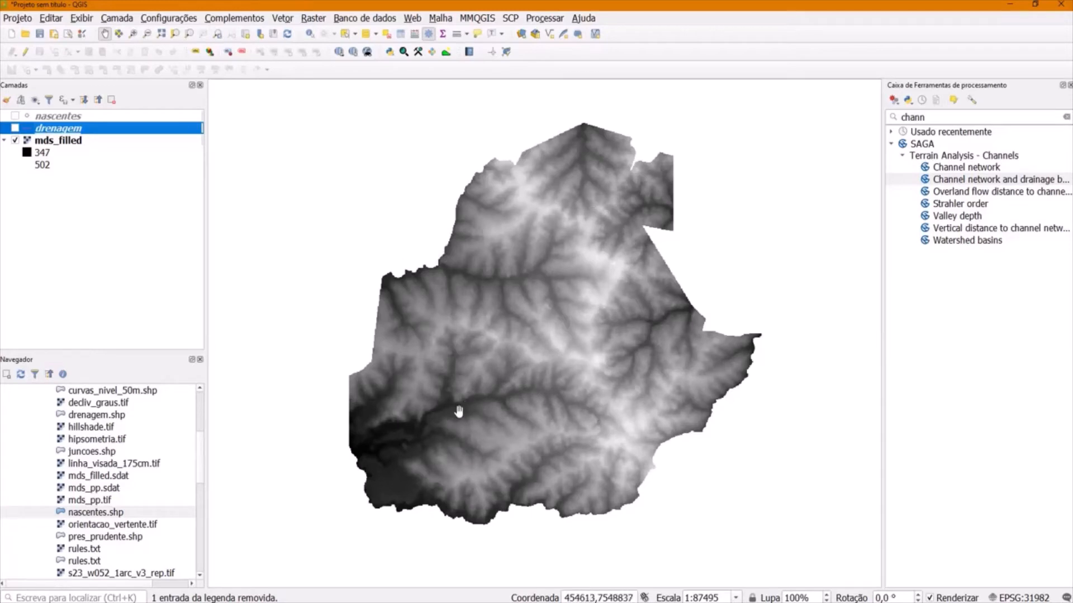
scroll(474, 410, "up", 1)
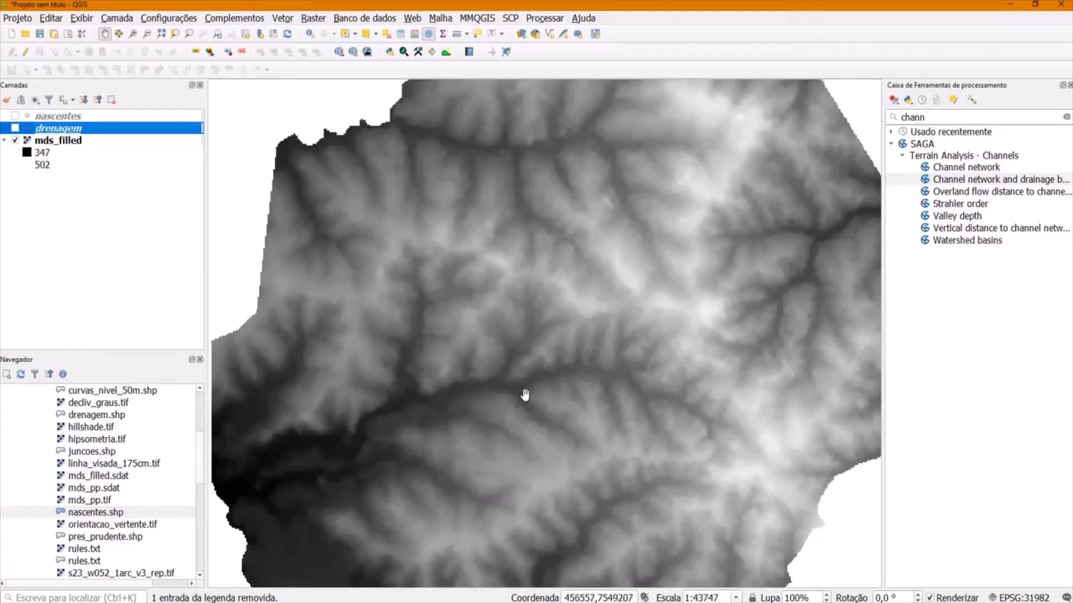
scroll(525, 396, "down", 1)
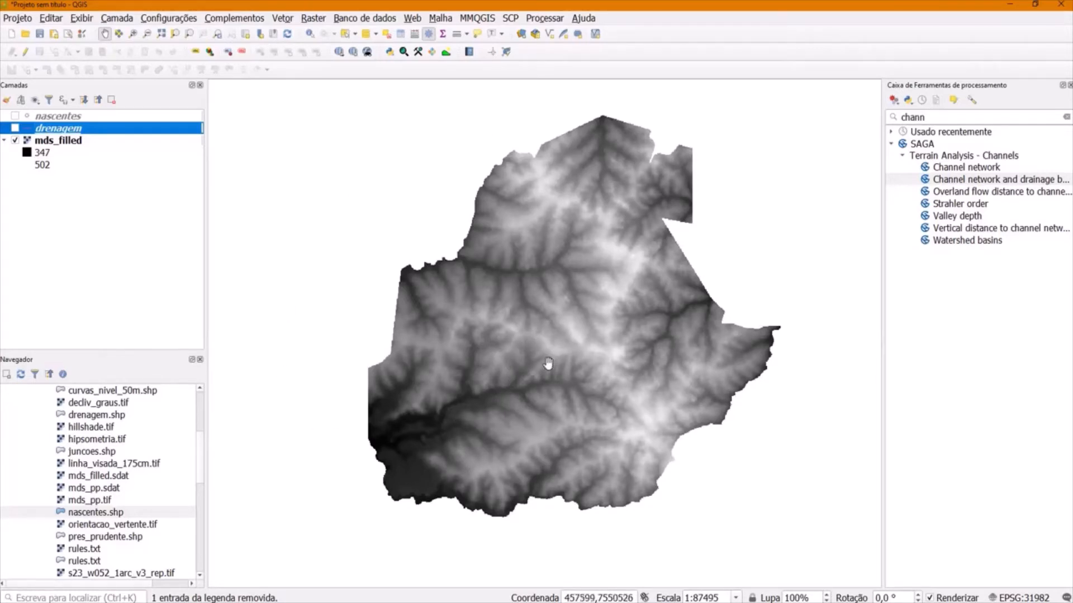
left_click(15, 128)
left_click(15, 116)
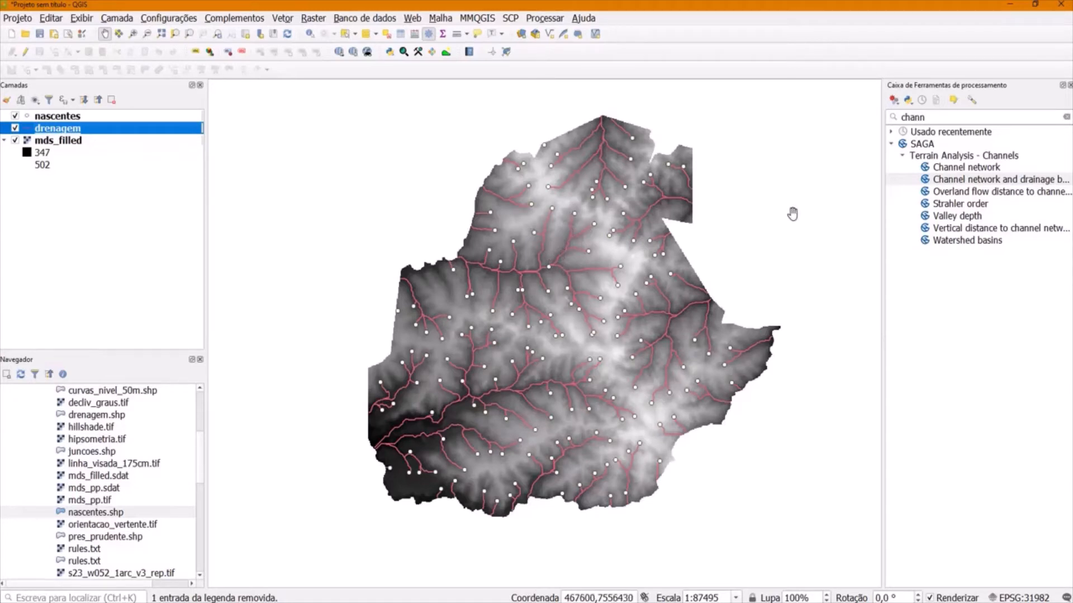
- Search the processing tools for "r.wa" and open the GRASS r.watershed tool
left_click(936, 117)
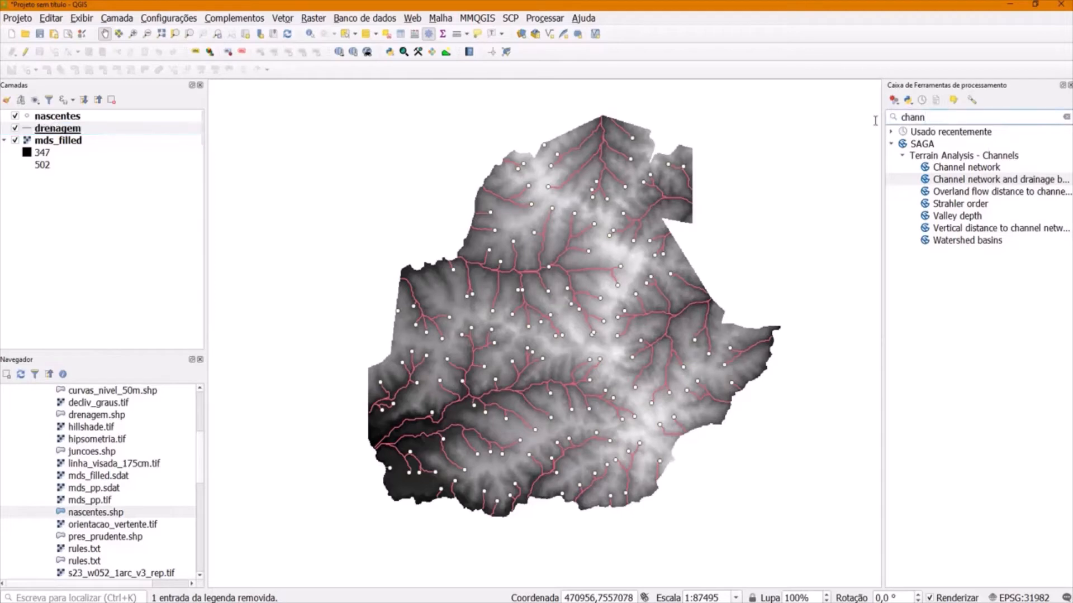
left_click_drag(926, 117, 893, 118)
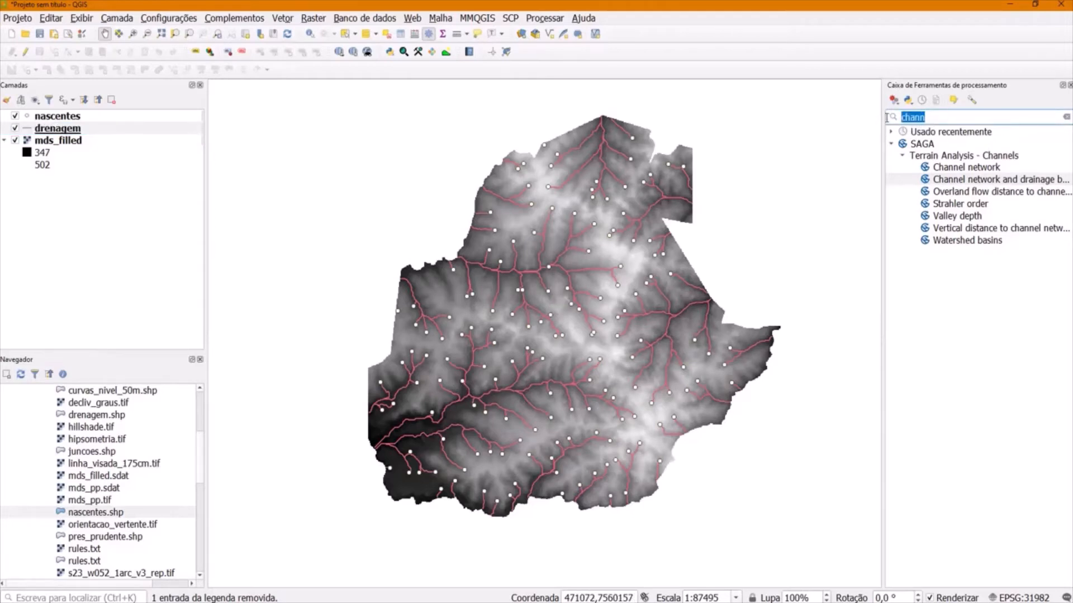
type("r.wa")
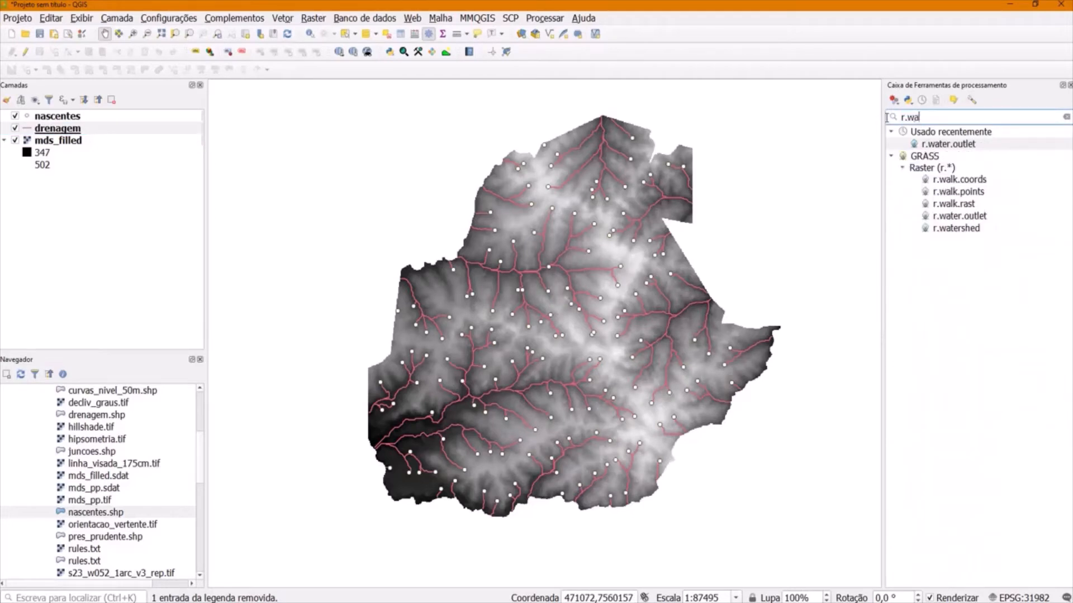
left_click(956, 230)
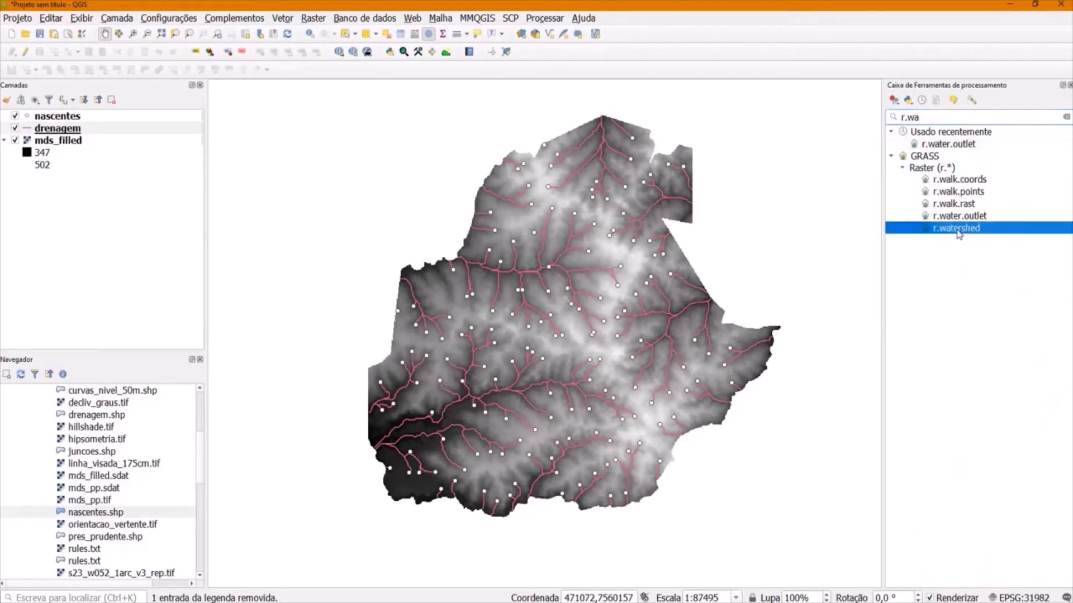
left_click(922, 158)
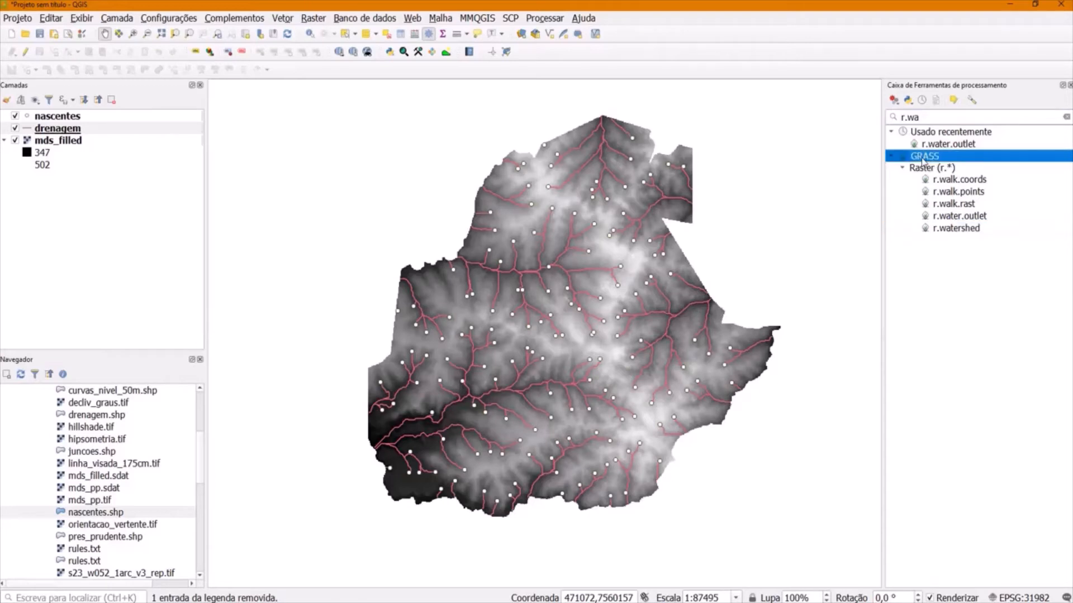
double_click(955, 229)
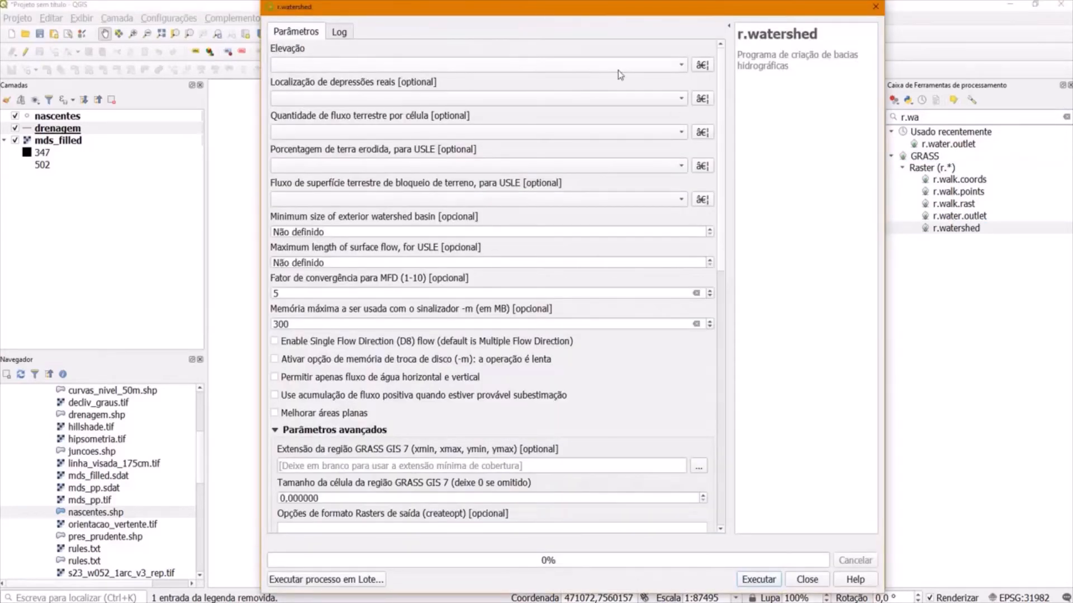
left_click_drag(569, 8, 562, 3)
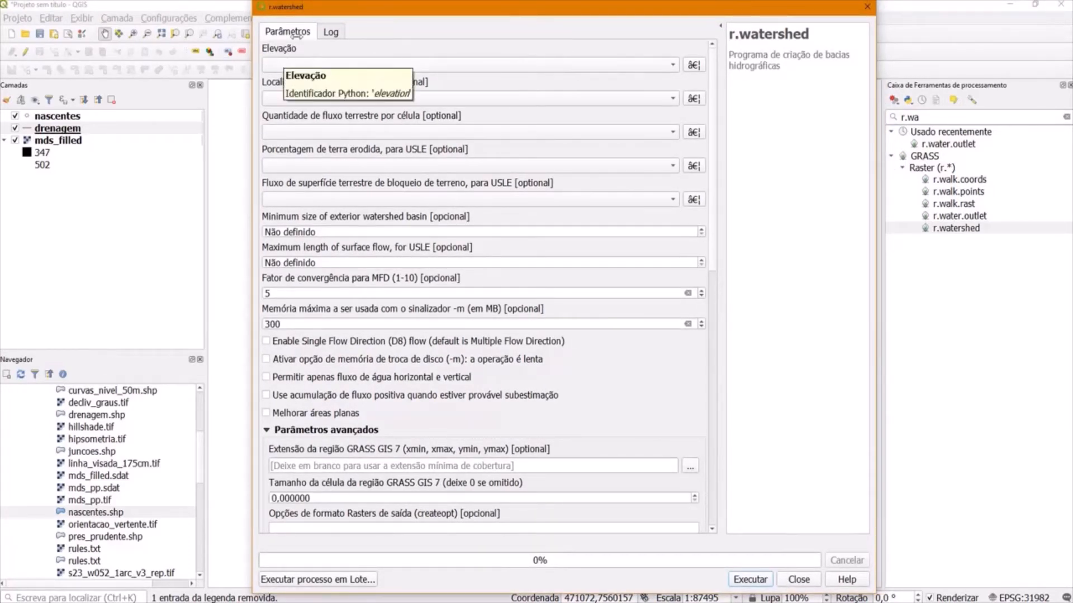
- Set mds_filled as the elevation input of r.watershed and the minimum size of exterior watershed basins to 1
left_click(288, 67)
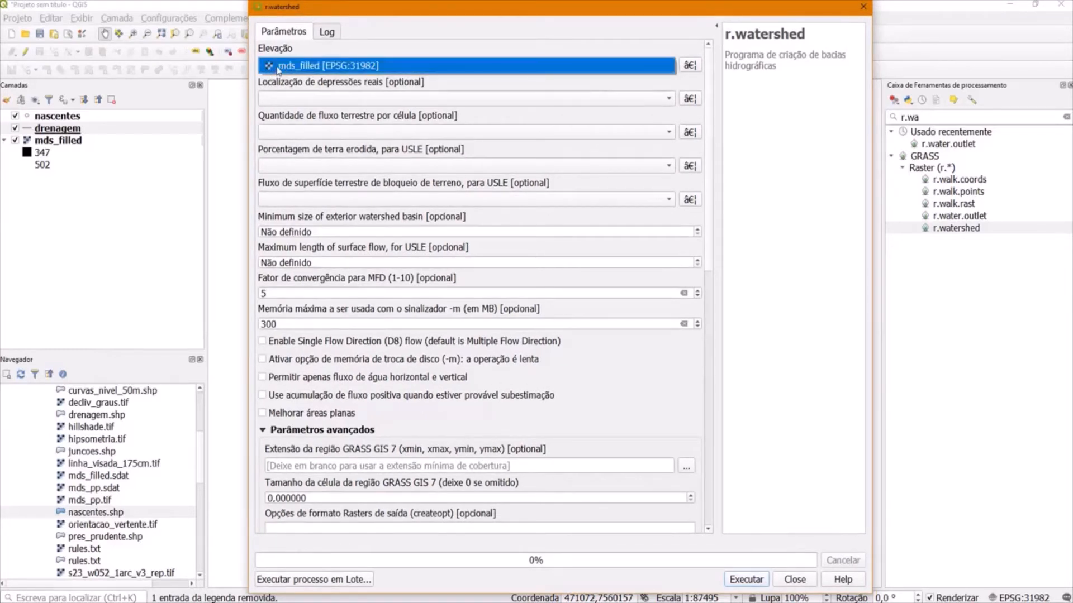
left_click(396, 67)
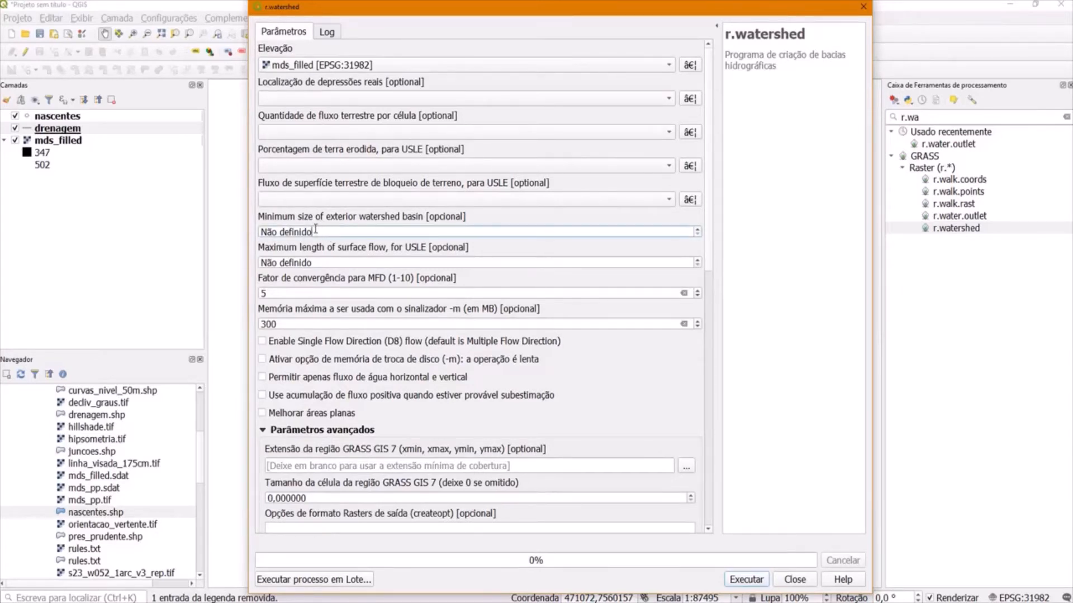
left_click_drag(315, 229, 258, 233)
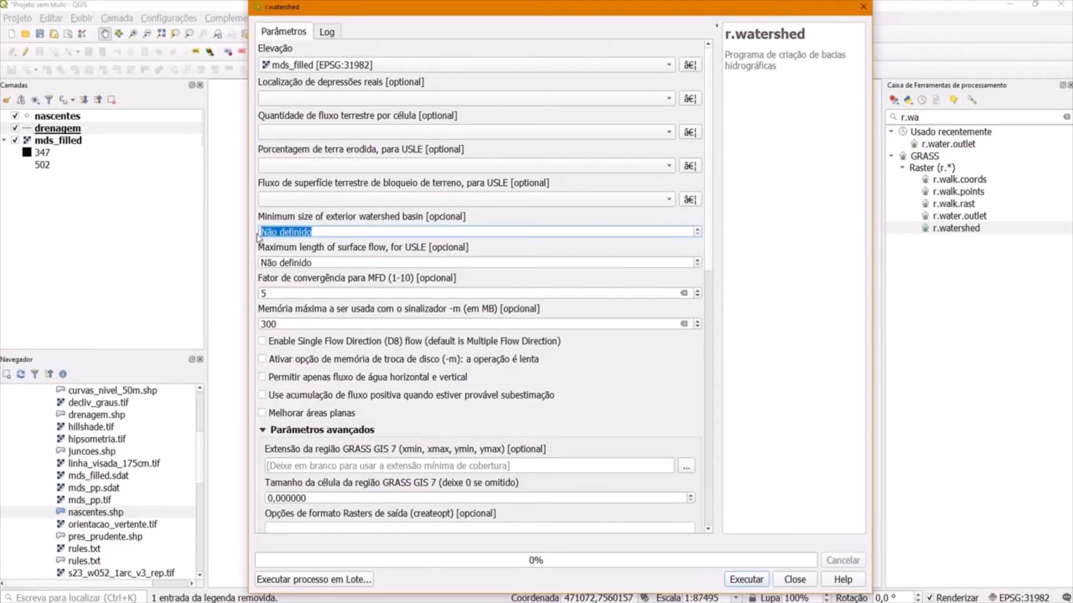
type("1")
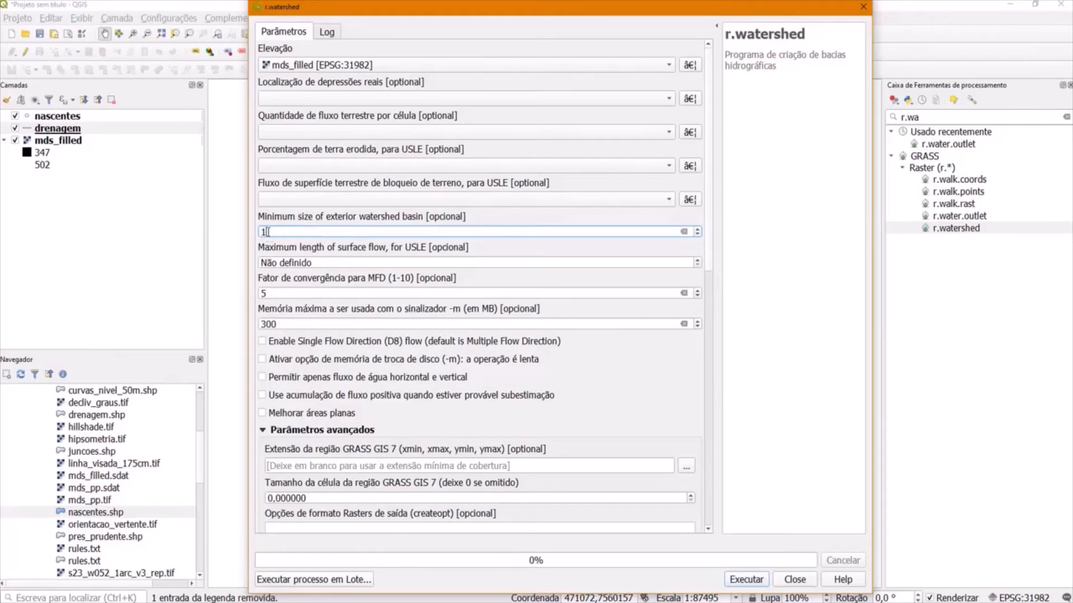
left_click_drag(275, 230, 258, 230)
- Set the GRASS region cell size to 30 in the advanced parameters of r.watershed
scroll(691, 200, "down", 5)
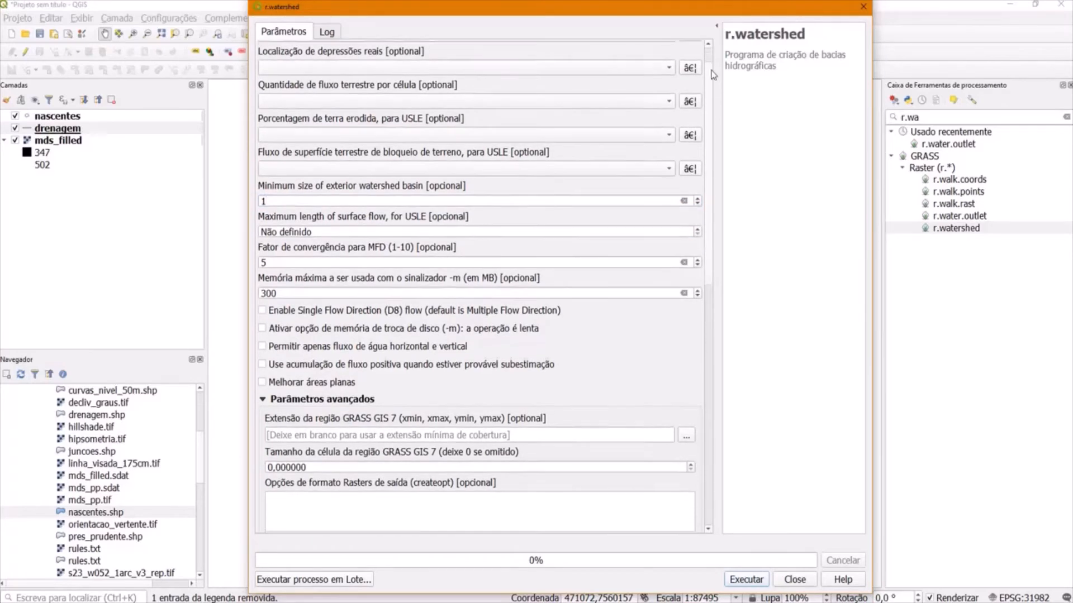
scroll(691, 199, "down", 2)
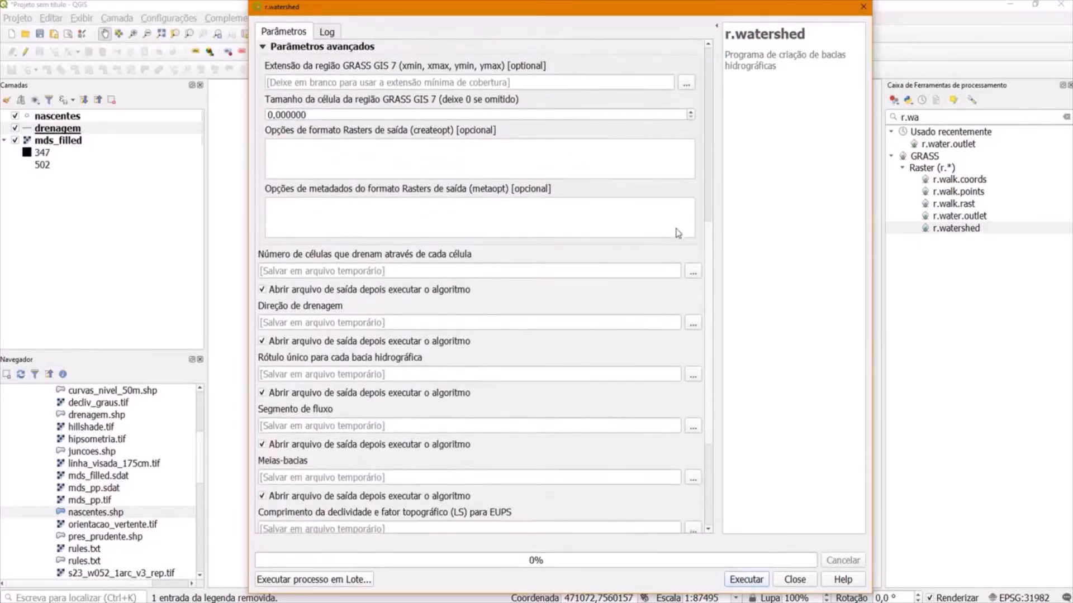
double_click(315, 115)
double_click(270, 114)
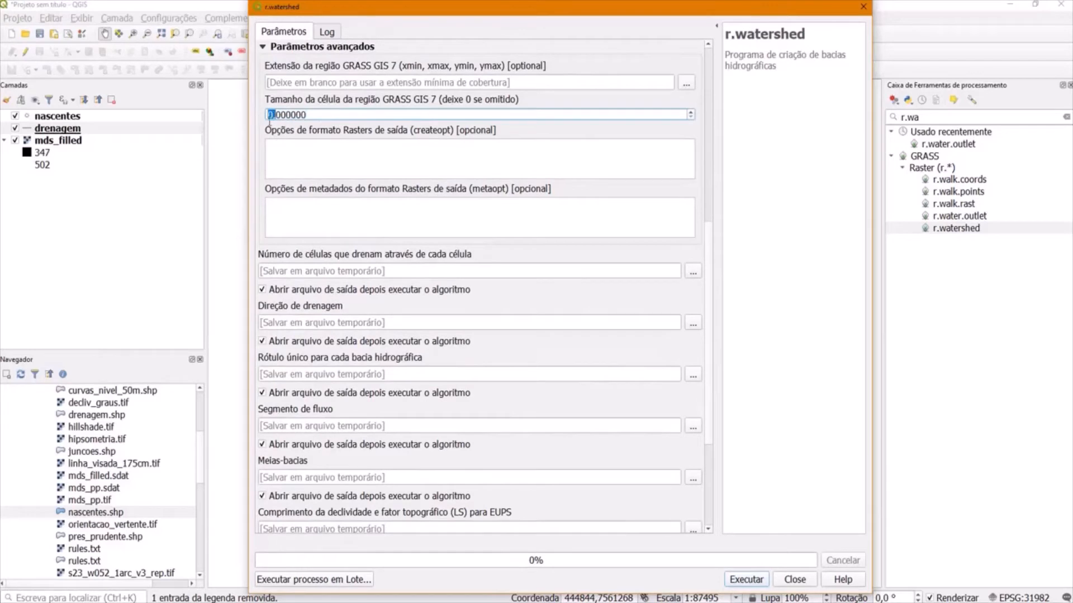
left_click_drag(276, 115, 308, 120)
key("BackSpace")
key("BackSpace")
type("30")
- Check the pixel size and coordinate reference system of mds_filled in its layer properties
left_click(53, 141)
right_click(52, 141)
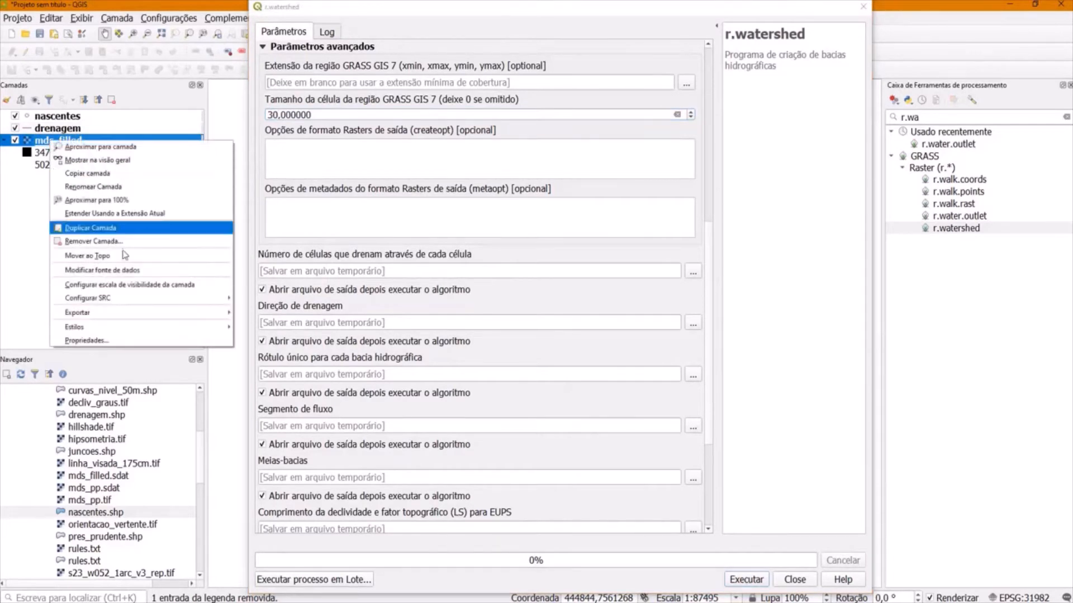
left_click(159, 340)
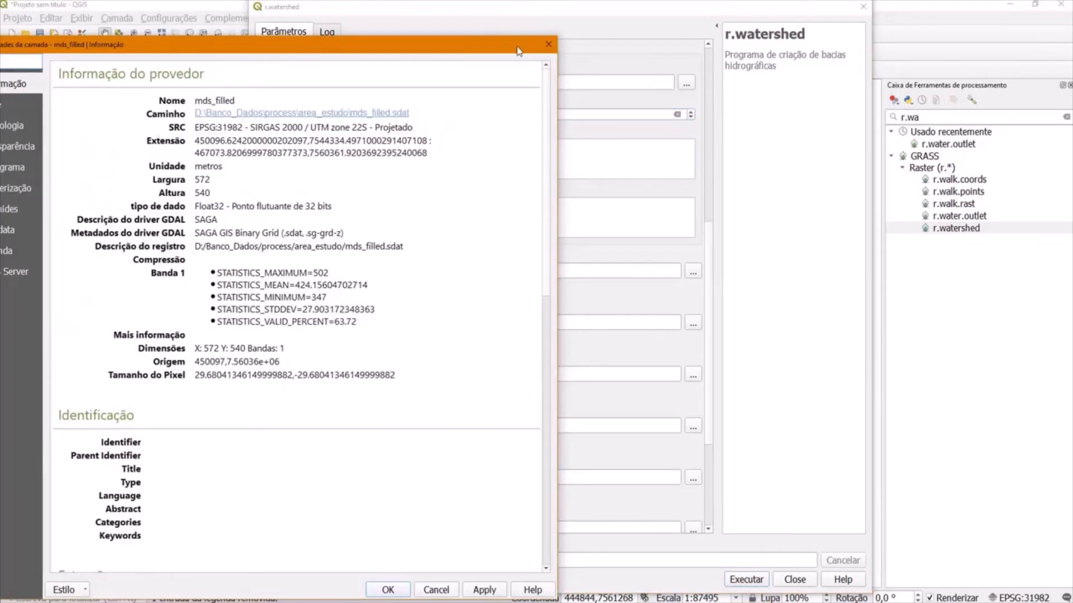
left_click(548, 44)
right_click(78, 144)
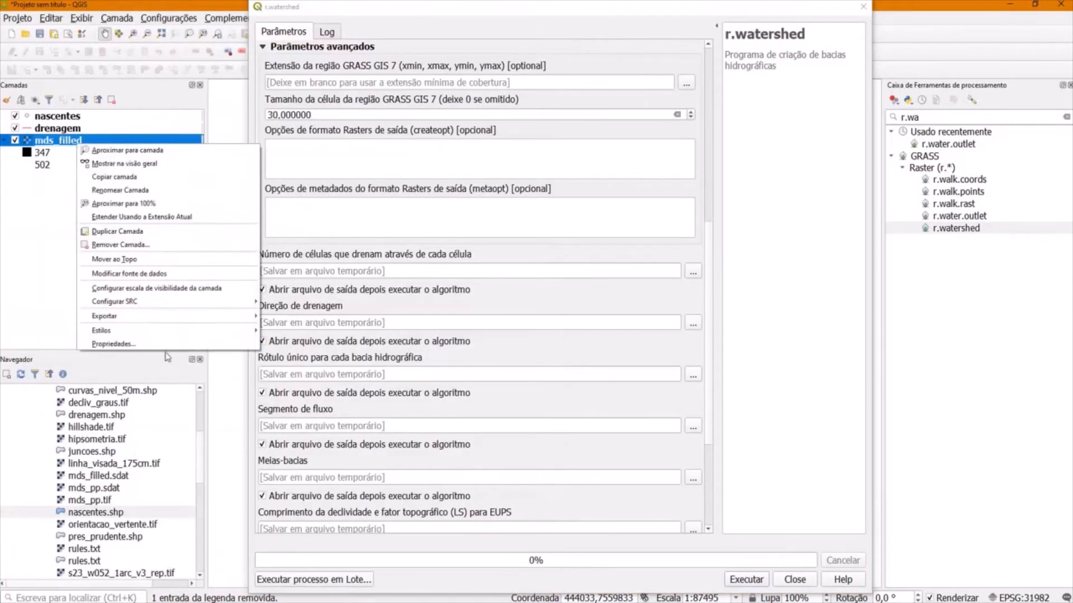
left_click(166, 344)
left_click_drag(152, 62, 437, 14)
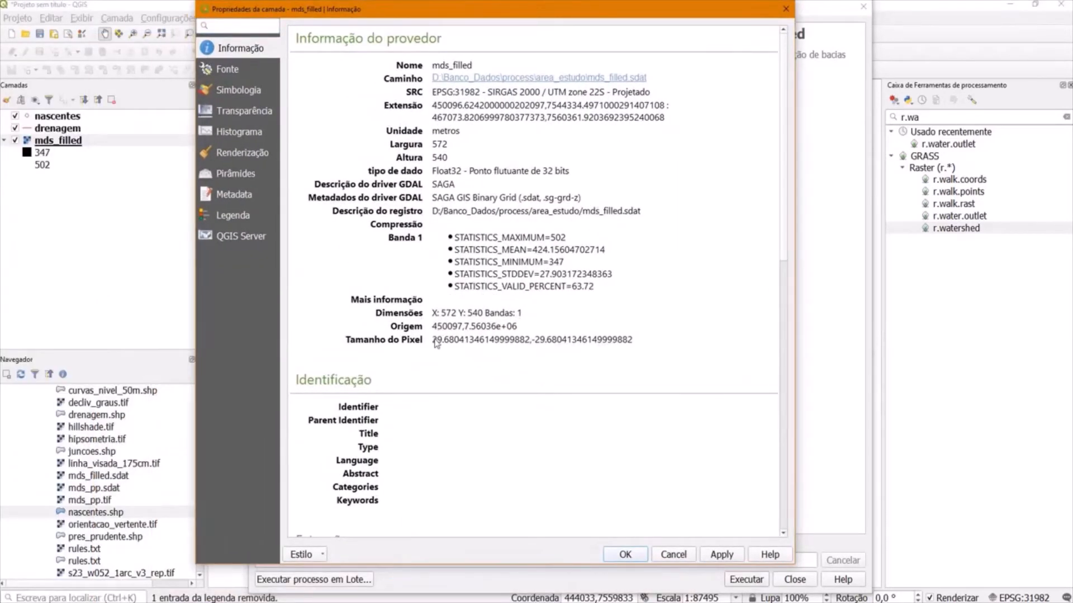
left_click_drag(433, 340, 459, 346)
left_click_drag(488, 92, 652, 94)
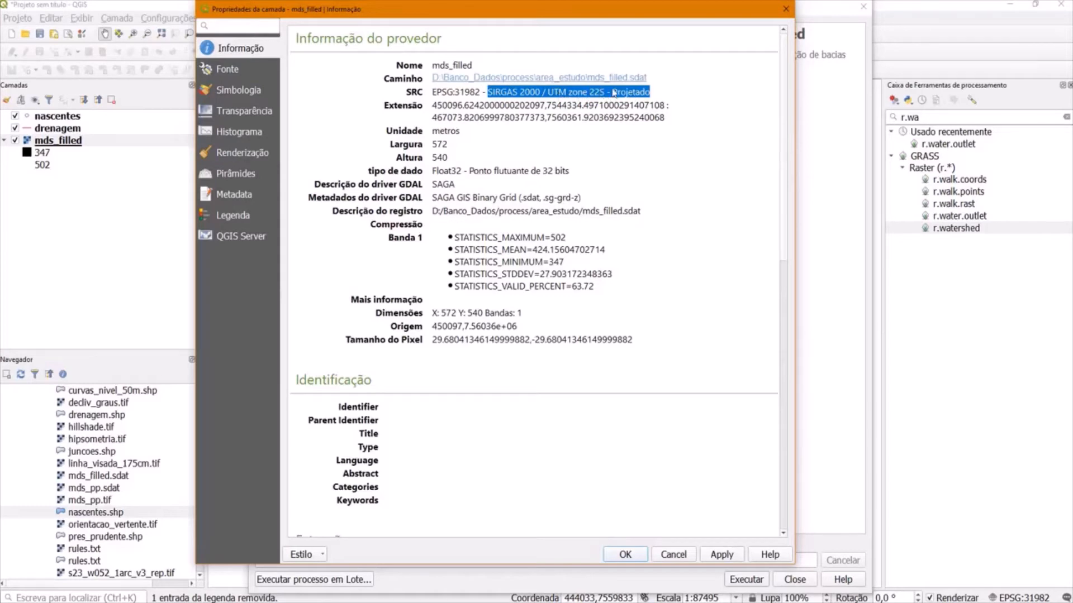
left_click_drag(646, 17, 510, 24)
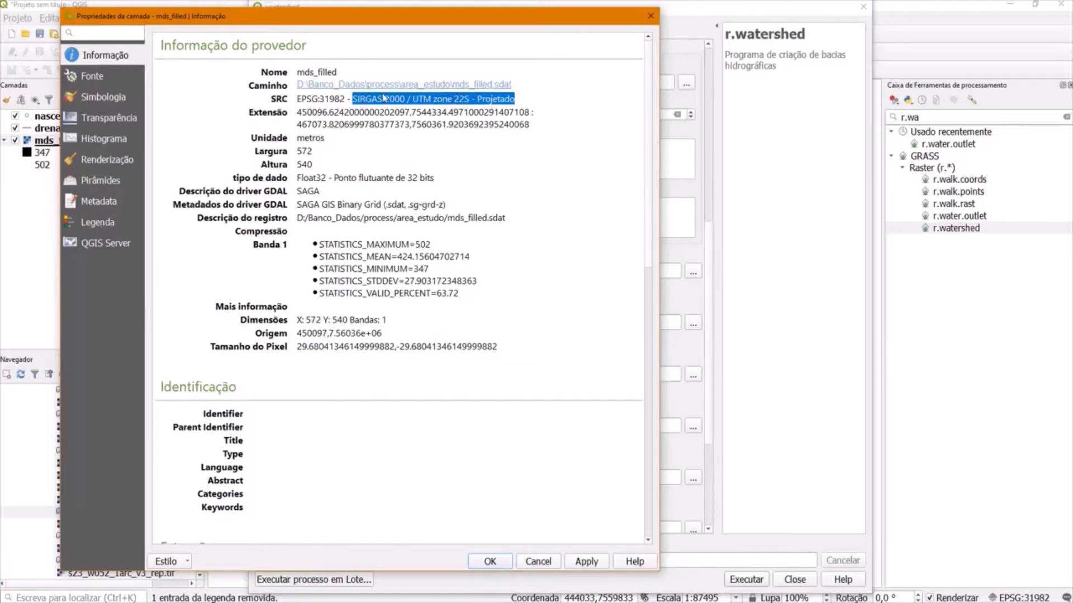
left_click(490, 561)
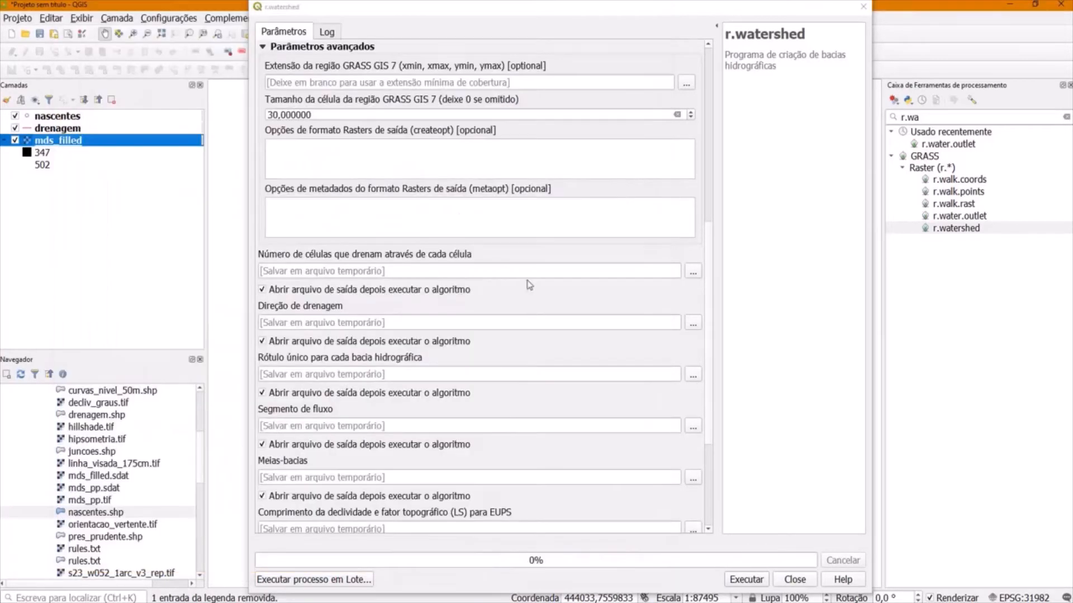
- Save the drainage direction output as a TIF file named direcao_drenagem in the area_estudo folder
left_click_drag(462, 5, 468, 3)
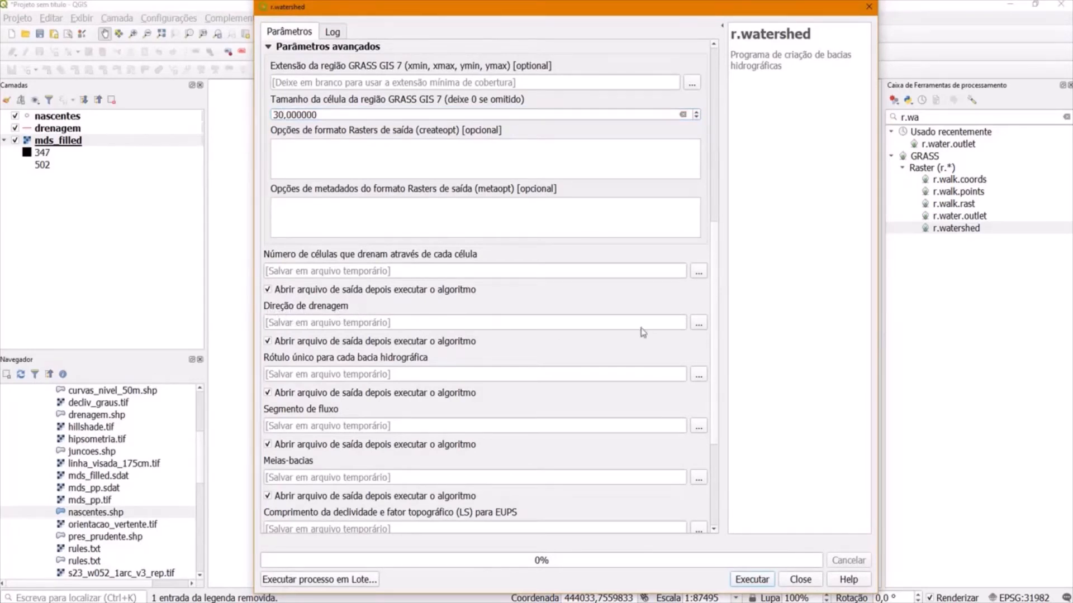
left_click(699, 323)
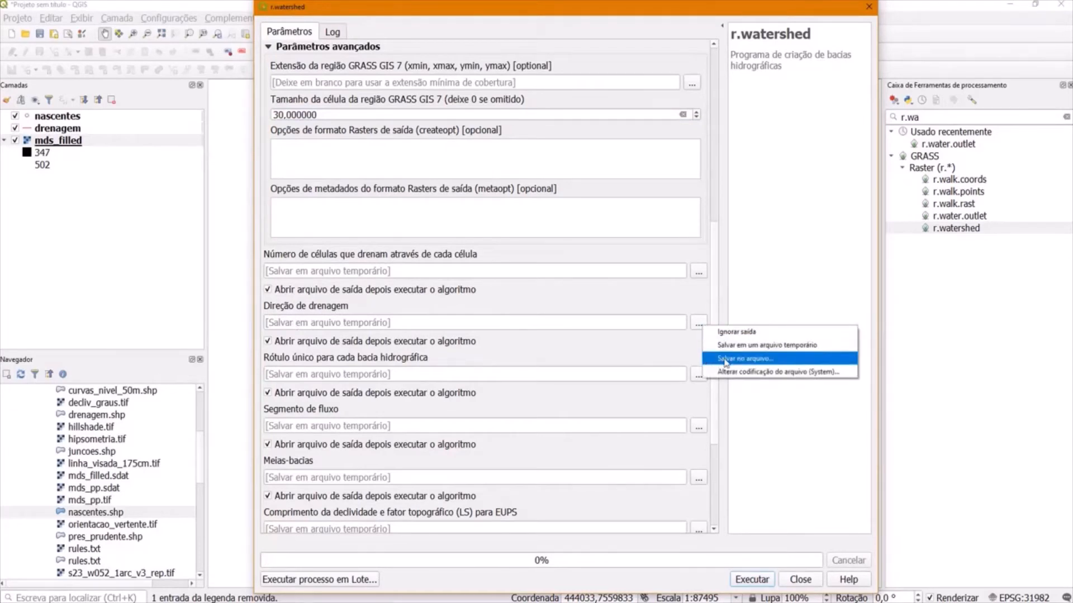
left_click(725, 359)
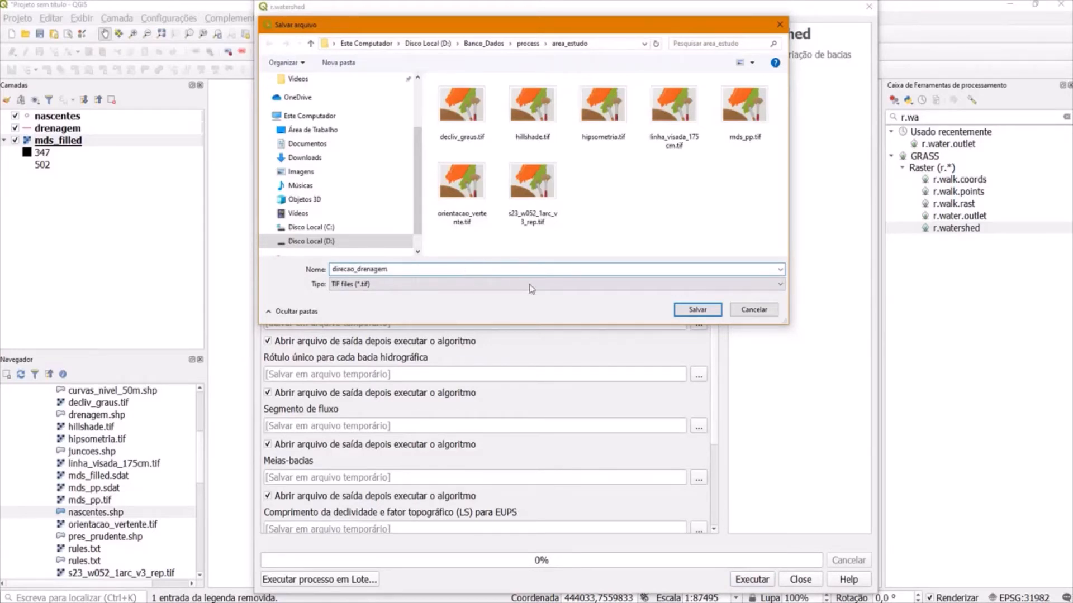
left_click(697, 309)
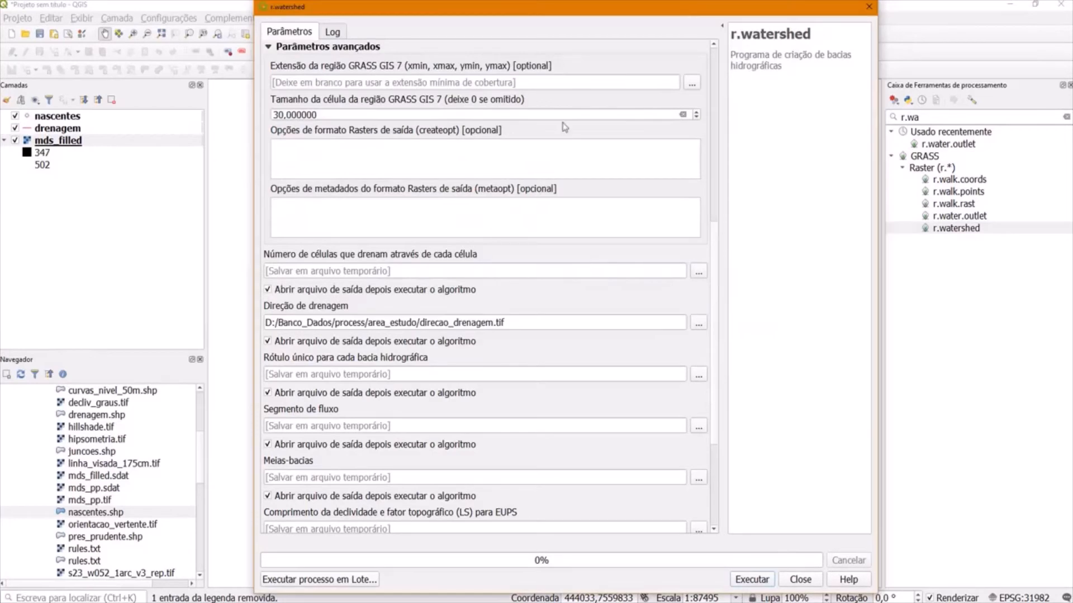
- Turn off opening the output file after execution for all nine r.watershed outputs
left_click(269, 290)
left_click(268, 341)
left_click(268, 393)
left_click(268, 445)
left_click(269, 496)
scroll(492, 324, "down", 5)
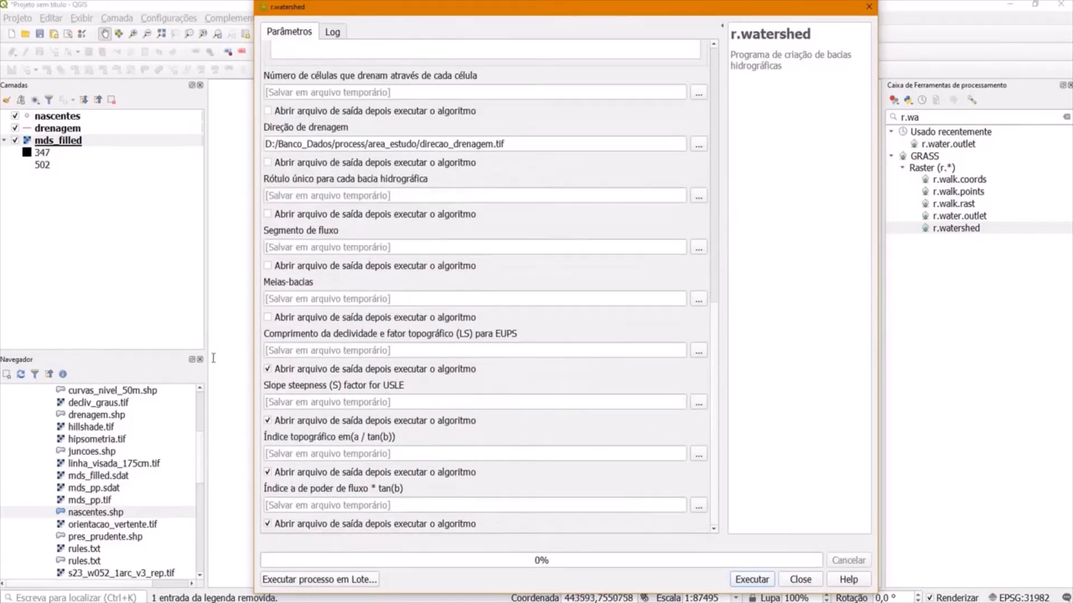
left_click(268, 369)
left_click(268, 420)
left_click(268, 472)
left_click(267, 524)
- Run r.watershed with the chosen parameters, check the end of its log, and close the tool
left_click_drag(718, 335, 722, 220)
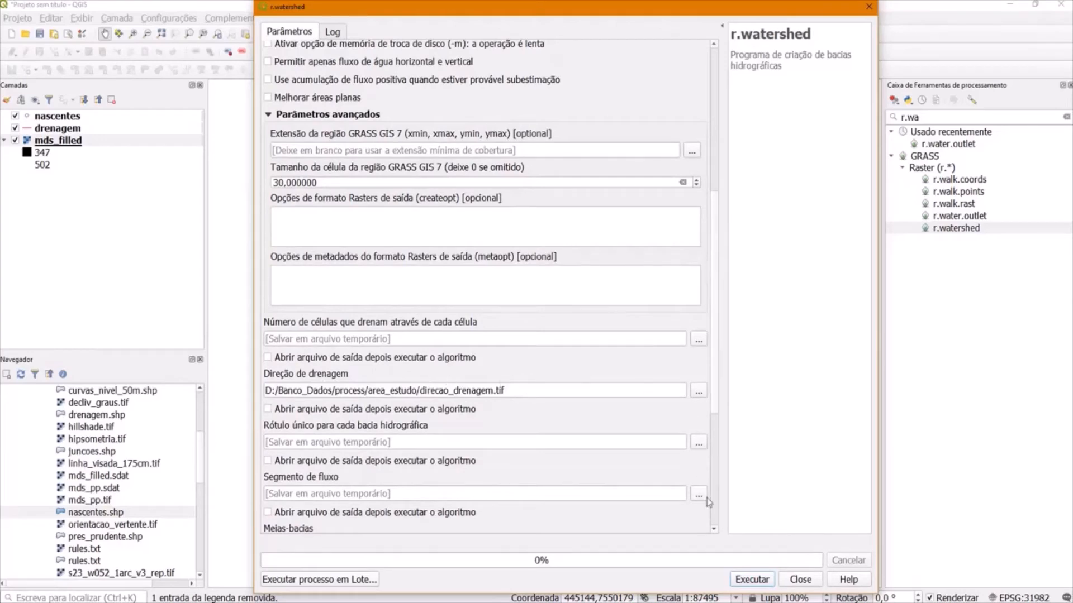
left_click(767, 584)
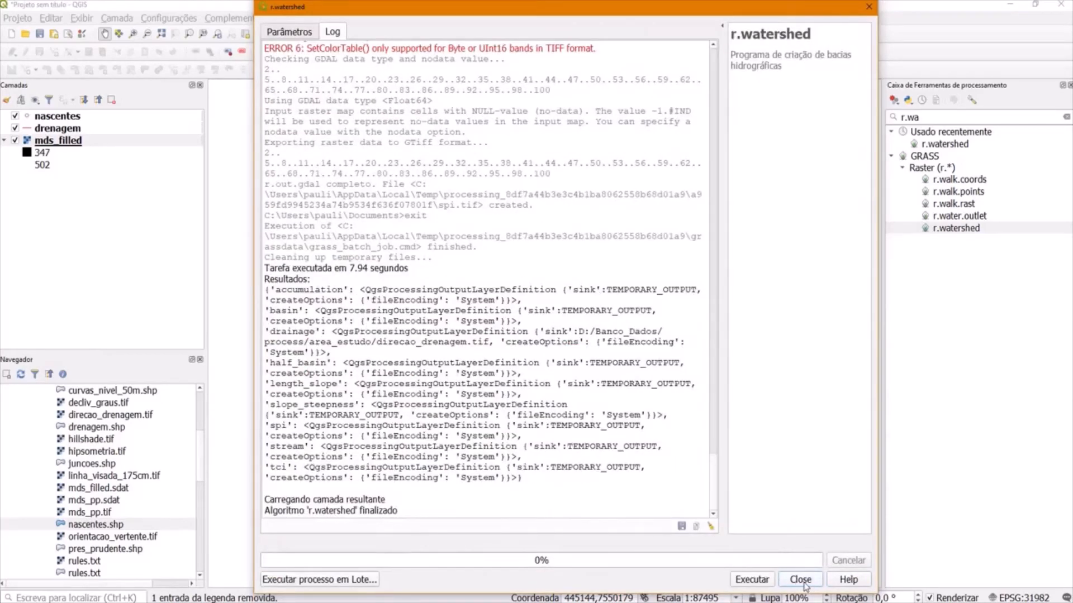
left_click_drag(397, 510, 263, 510)
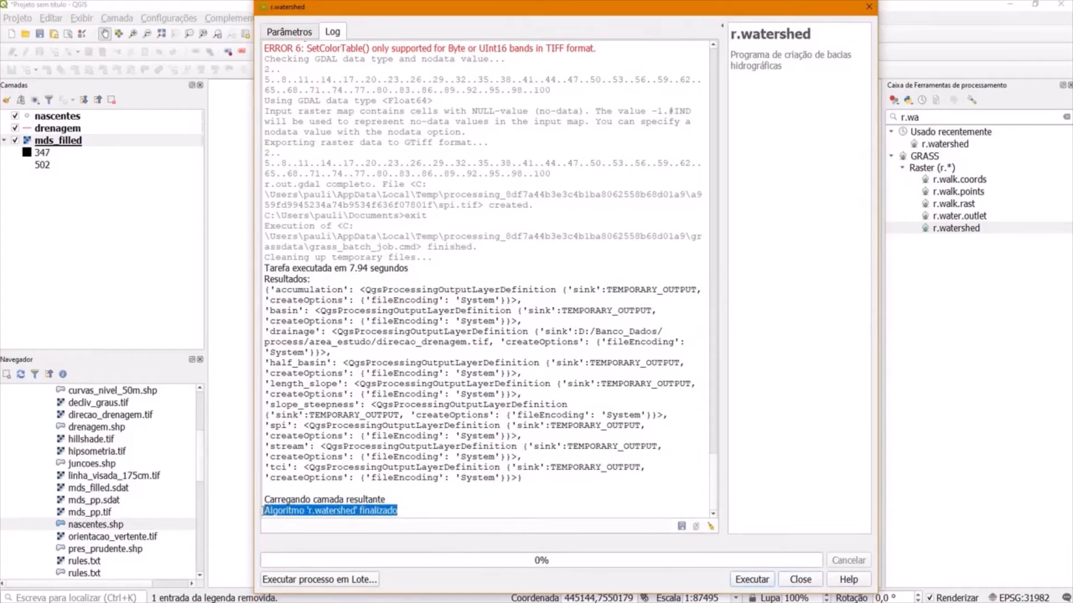
left_click(801, 580)
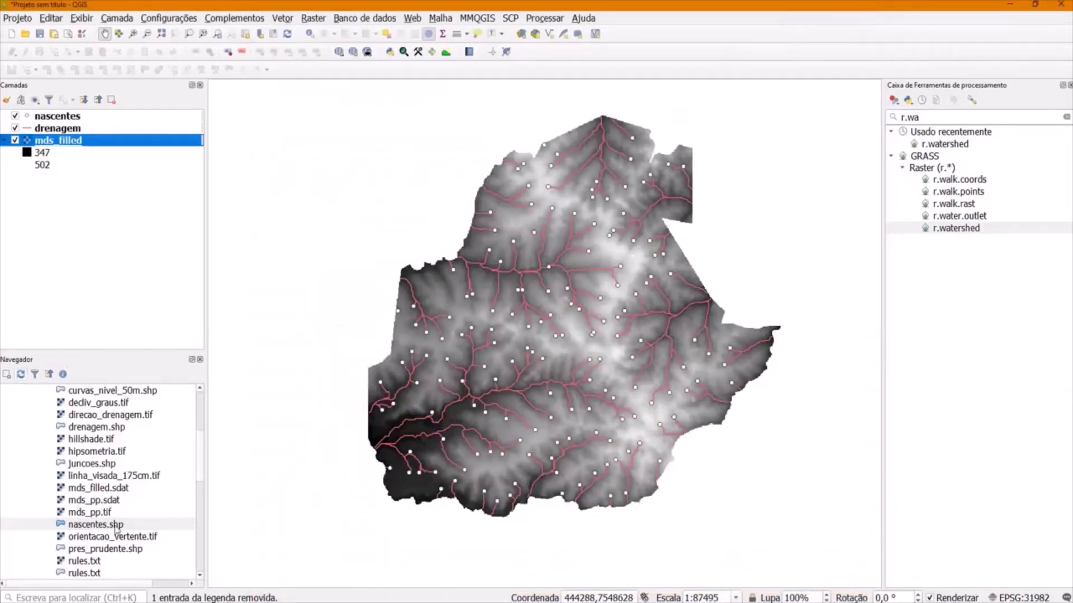
- Add direcao_drenagem.tif from the area_estudo folder to the map
scroll(108, 518, "up", 1)
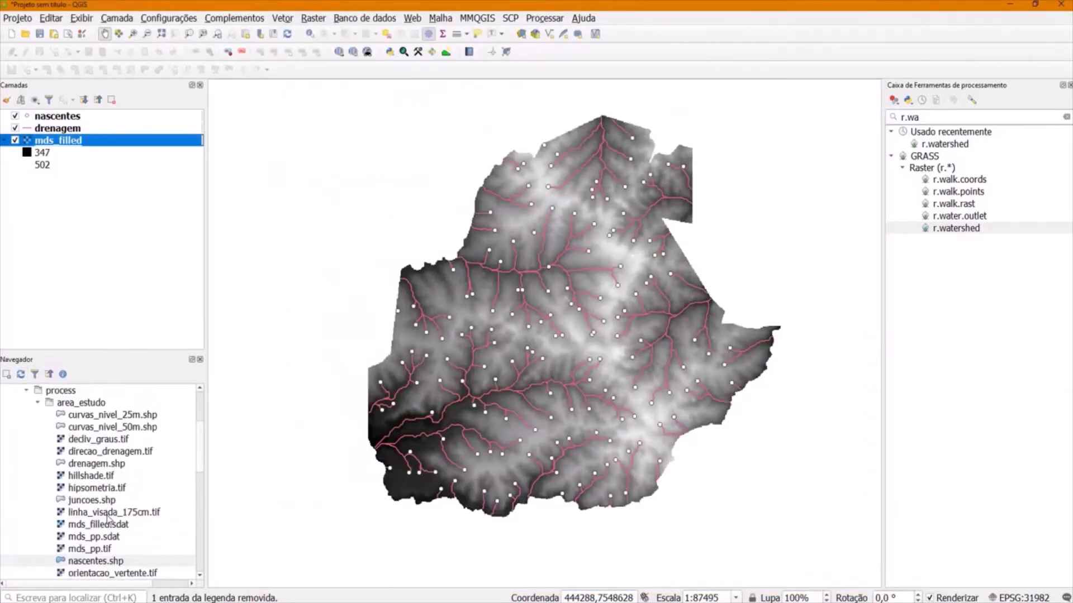
left_click(88, 452)
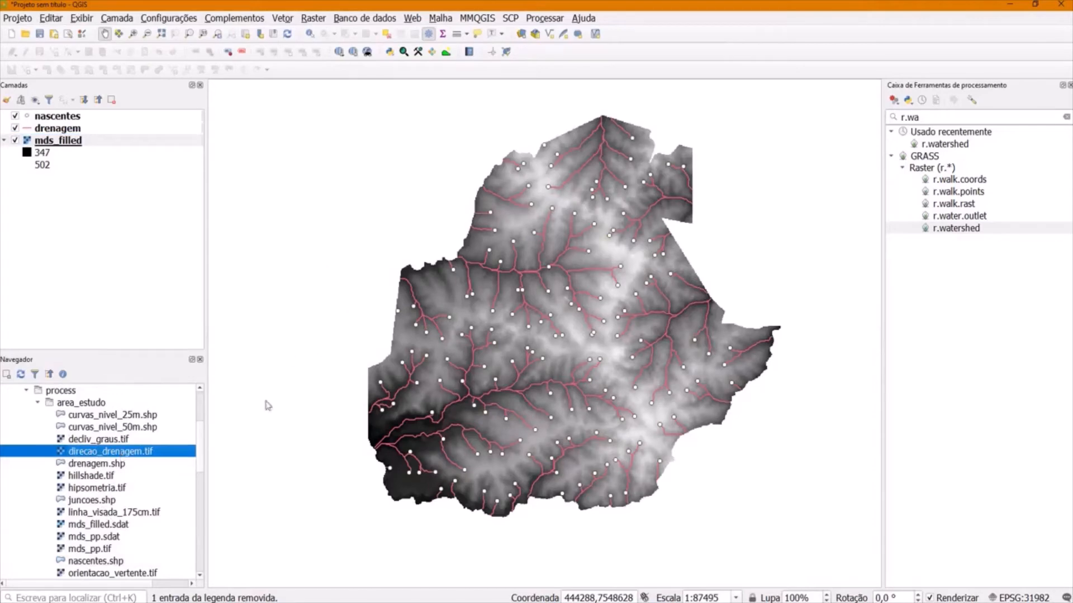
left_click_drag(267, 405, 343, 255)
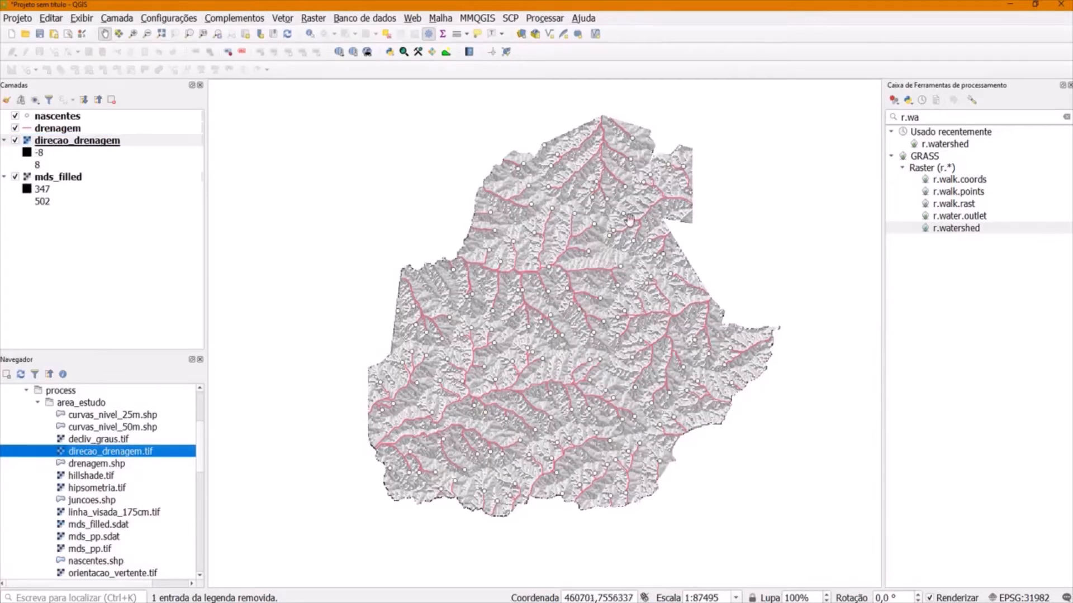
- Inspect the direcao_drenagem raster beneath the drainage lines up close, and hide that layer
scroll(554, 317, "up", 1)
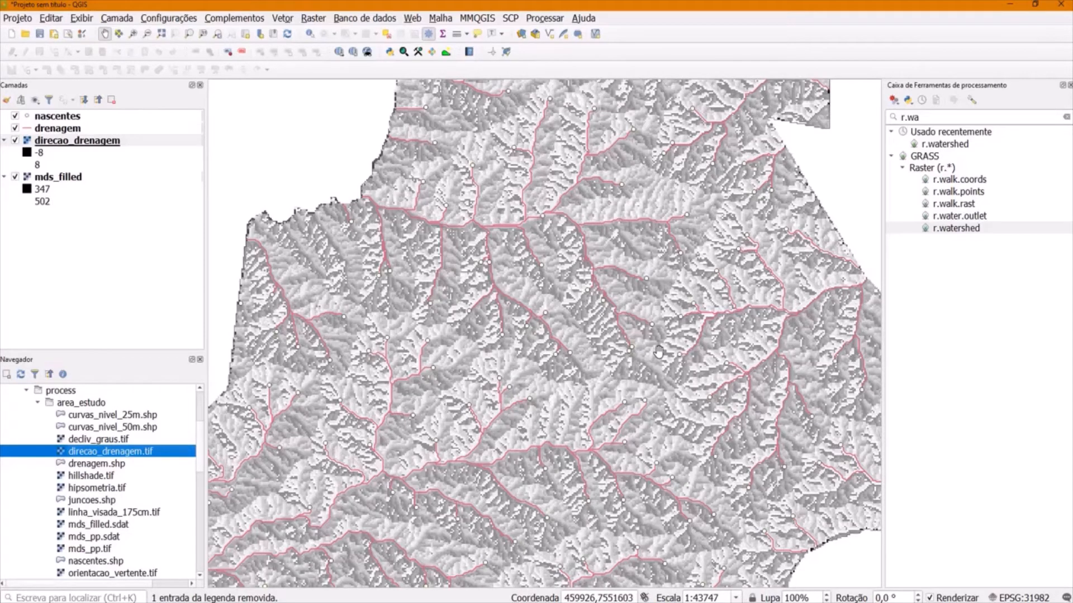
left_click_drag(582, 338, 582, 290)
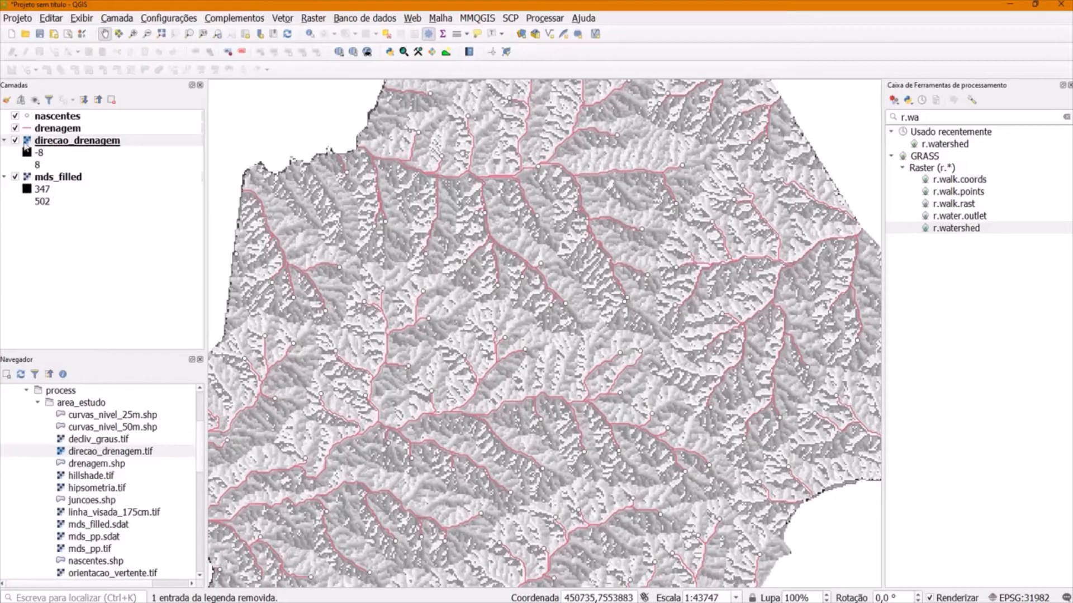
scroll(497, 284, "down", 1)
scroll(497, 285, "up", 1)
left_click_drag(653, 241, 664, 256)
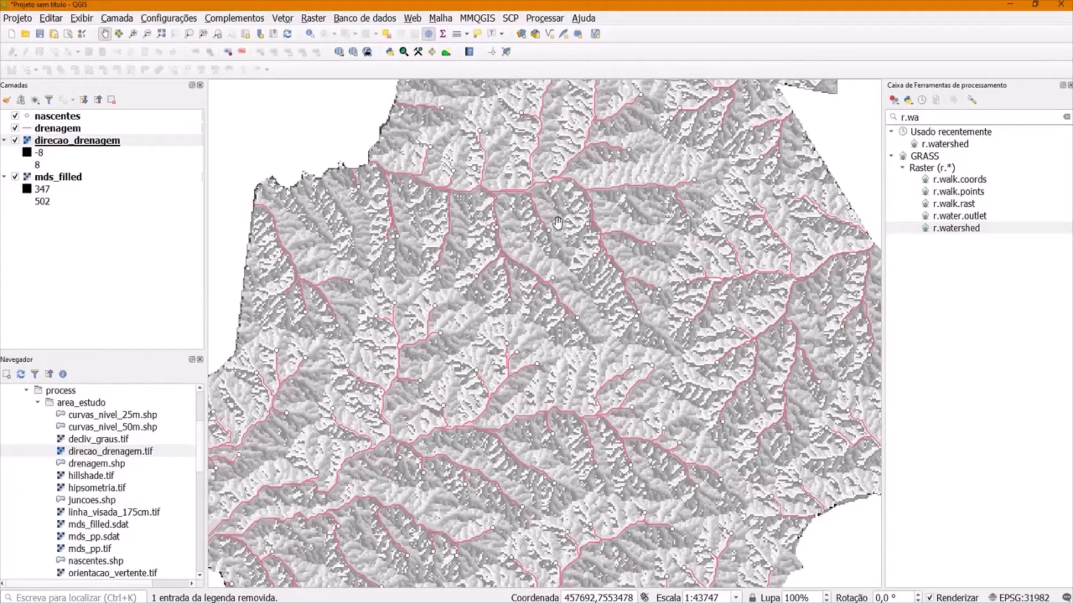
left_click(16, 140)
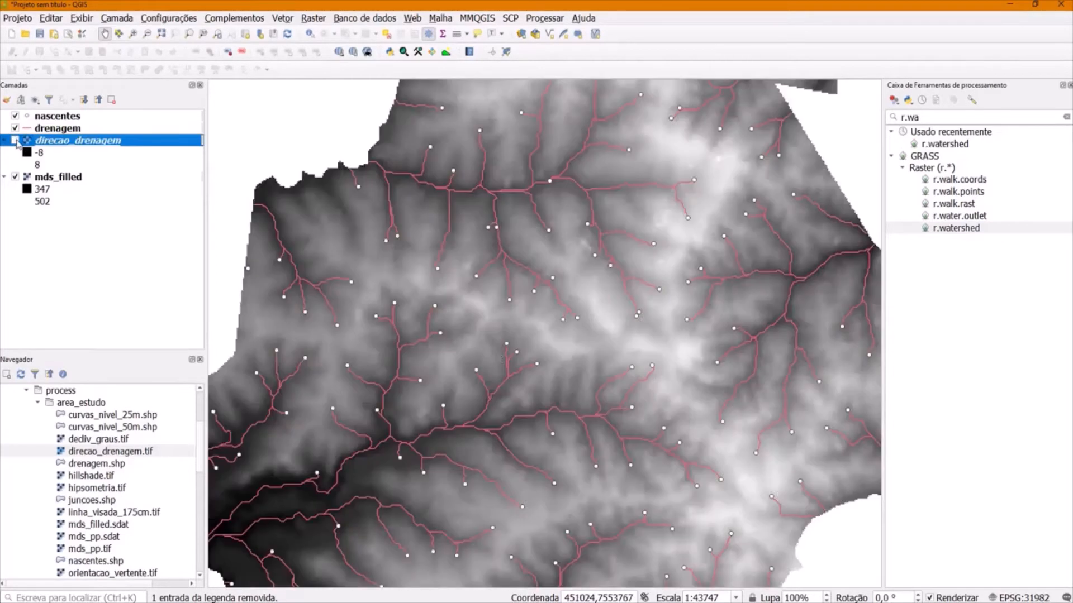
- Examine the drenagem channels and nascentes points over mds_filled, focusing on the branching channels in the central part
scroll(537, 382, "down", 1)
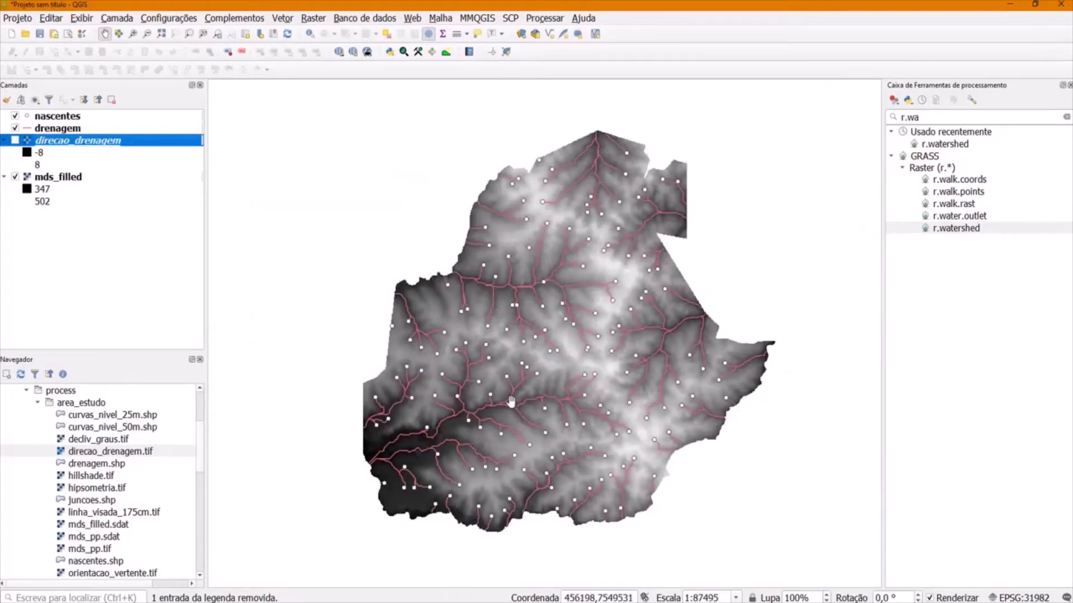
scroll(511, 401, "up", 1)
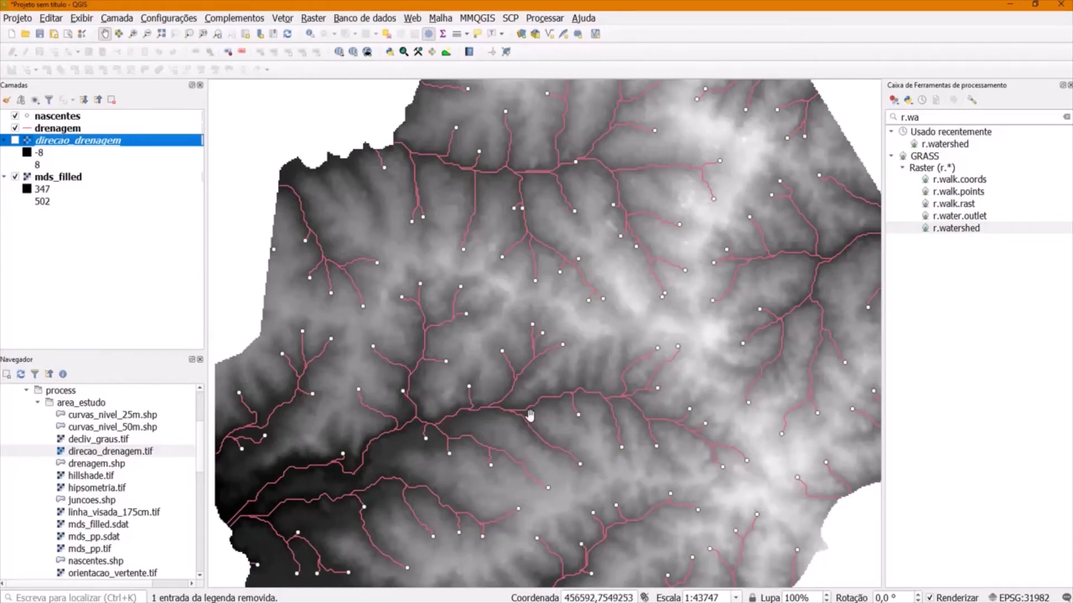
left_click_drag(623, 468, 570, 406)
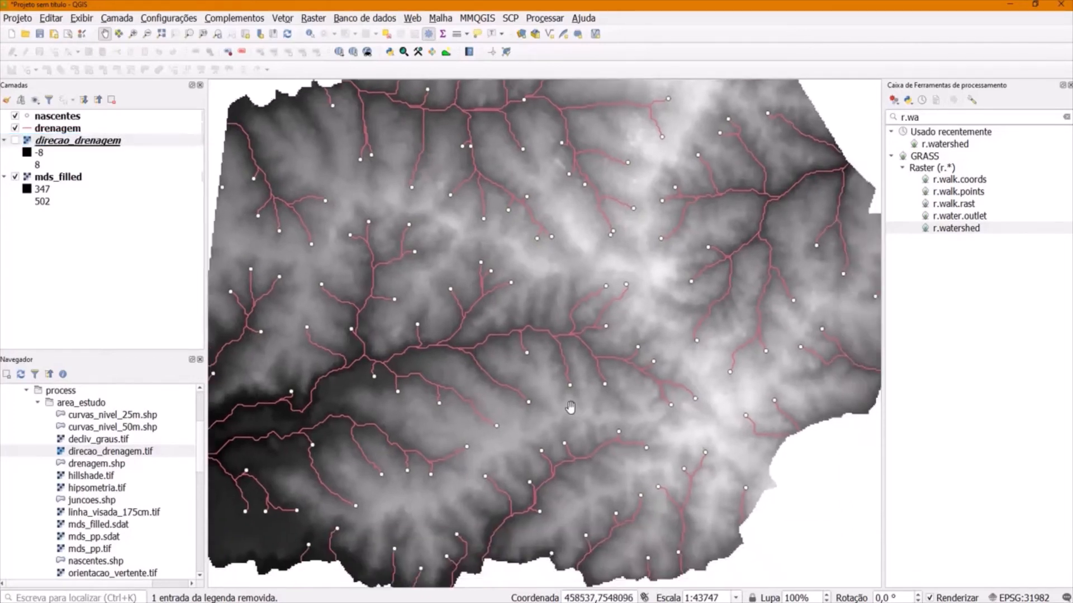
scroll(575, 385, "up", 1)
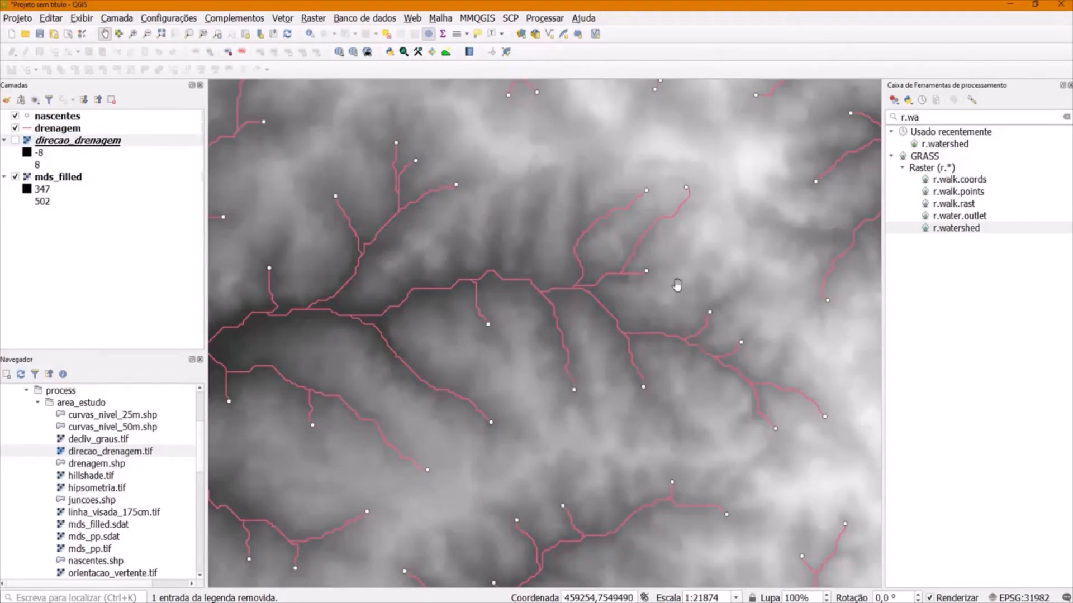
scroll(617, 355, "down", 1)
left_click_drag(587, 356, 572, 382)
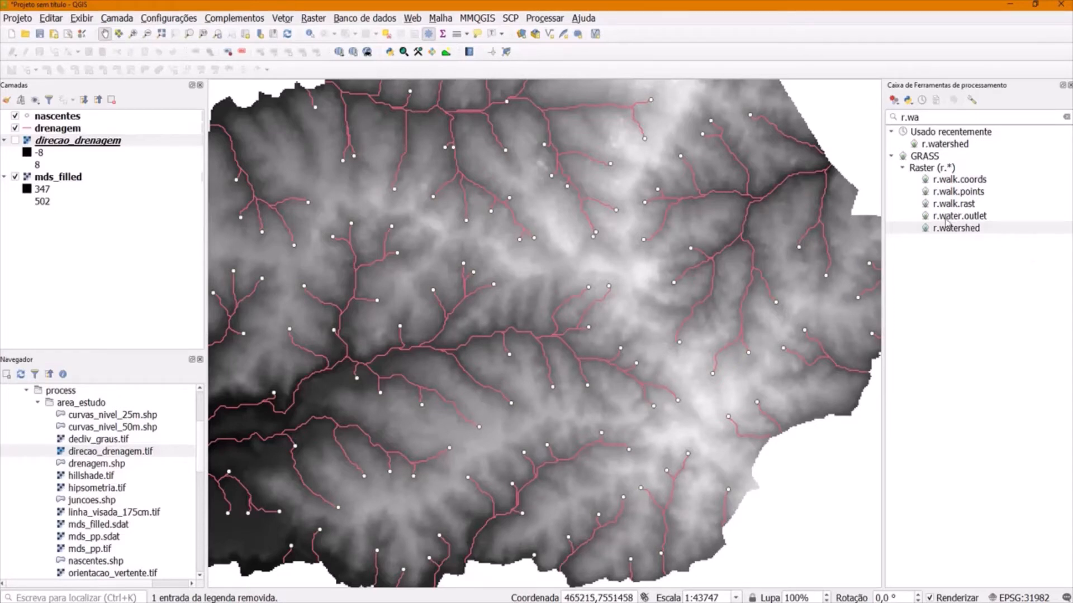
- Open the r.water.outlet tool and choose direcao_drenagem as its input raster
left_click(989, 219)
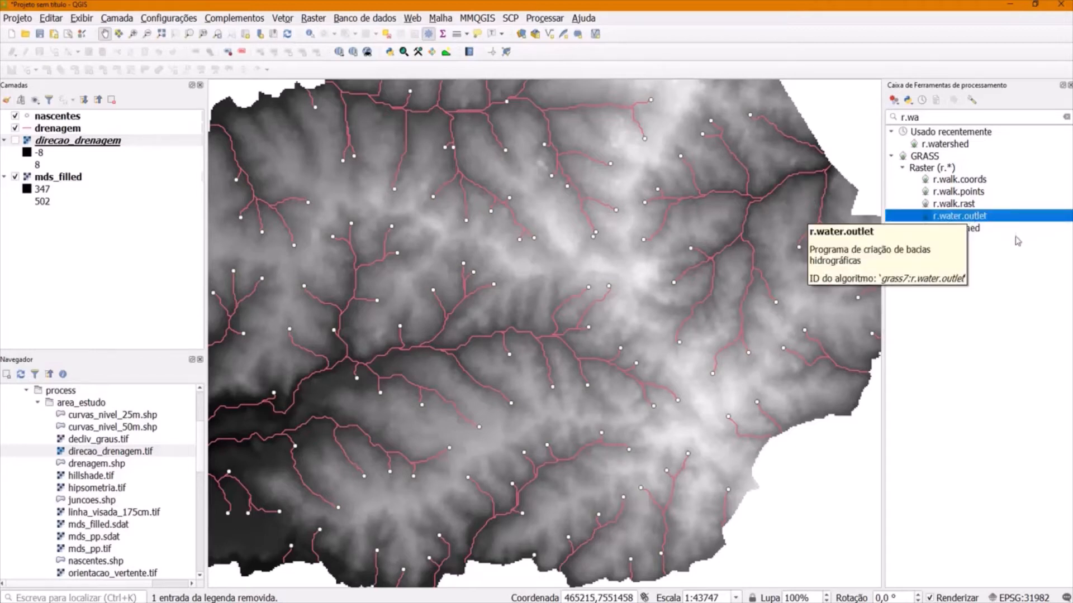
double_click(960, 219)
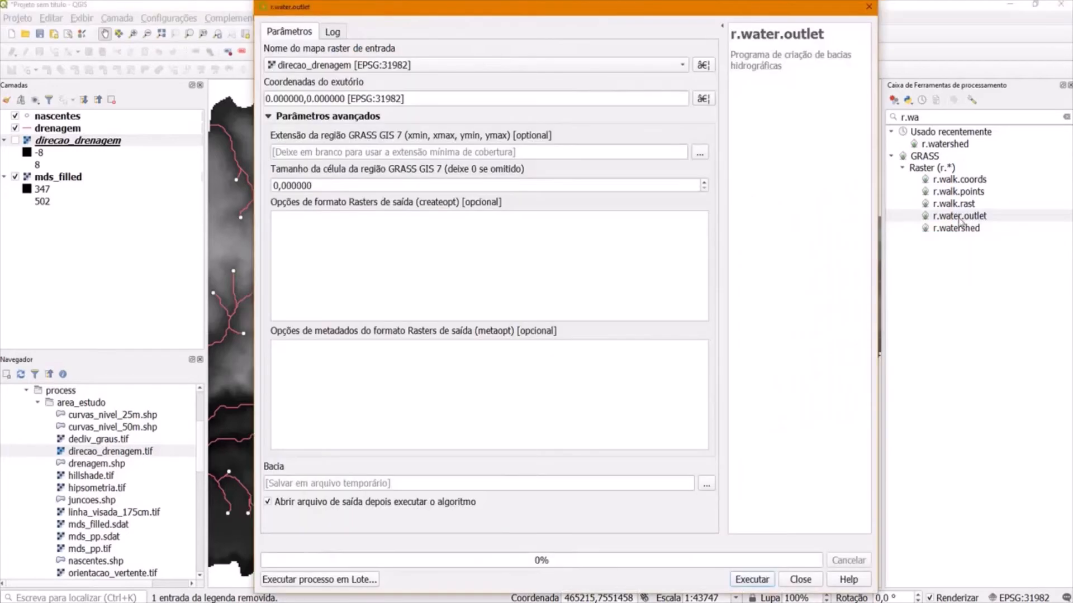
left_click_drag(659, 1, 659, 81)
left_click_drag(882, 177, 834, 176)
left_click(281, 144)
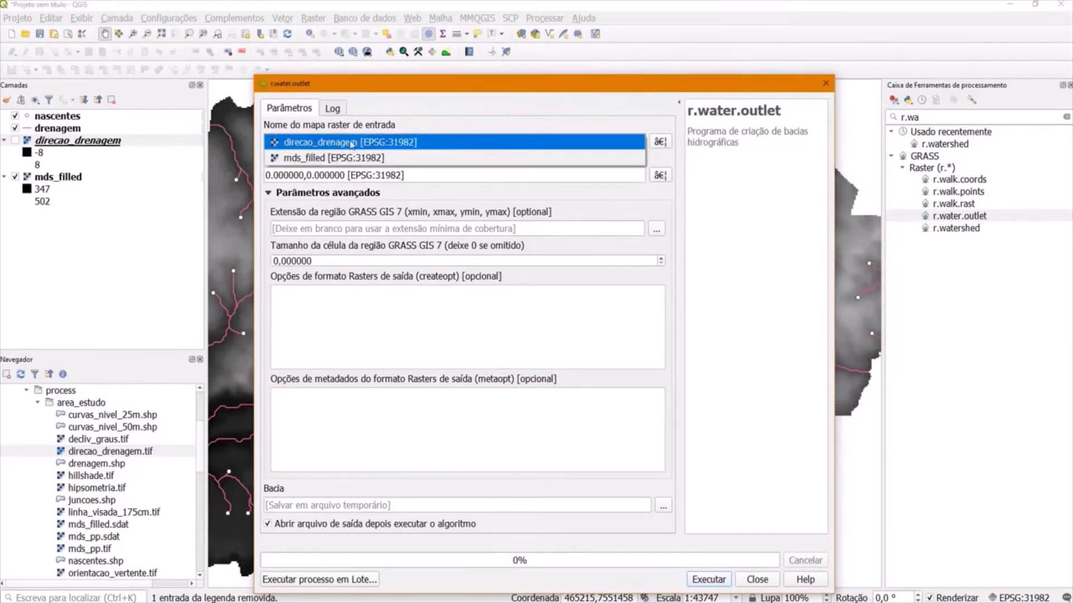
left_click(438, 143)
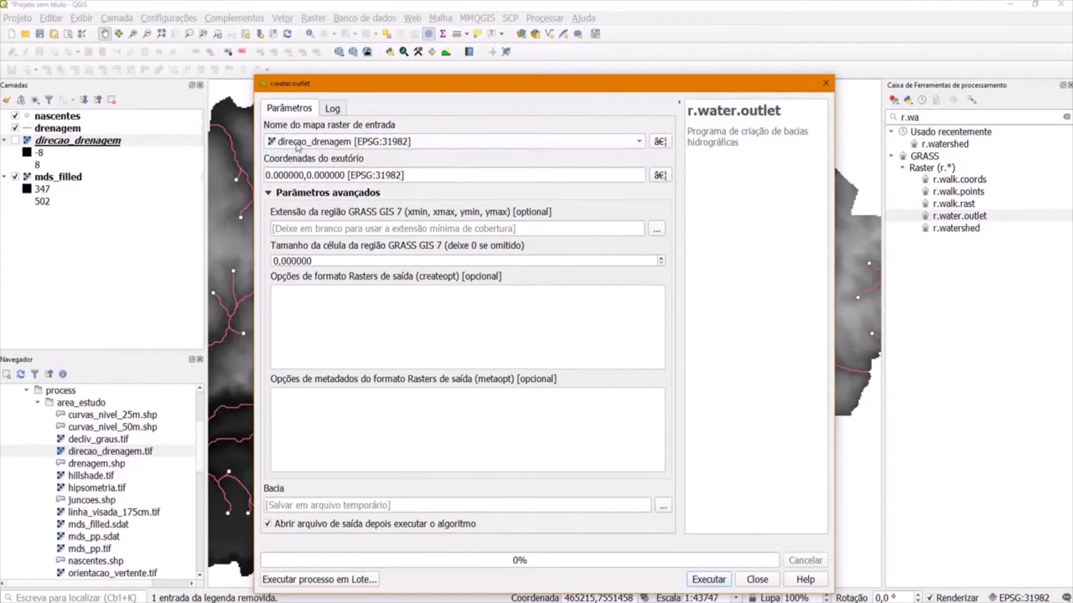
- Examine the central drainage channels up close to locate the confluence suited as the watershed outlet
left_click_drag(320, 87, 744, 96)
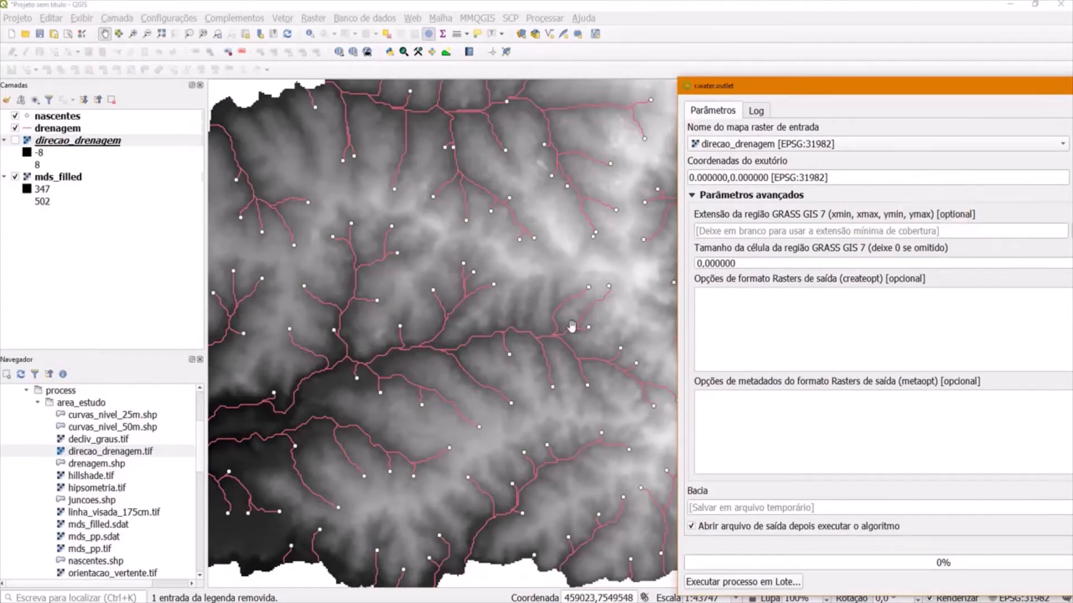
left_click_drag(529, 267, 473, 233)
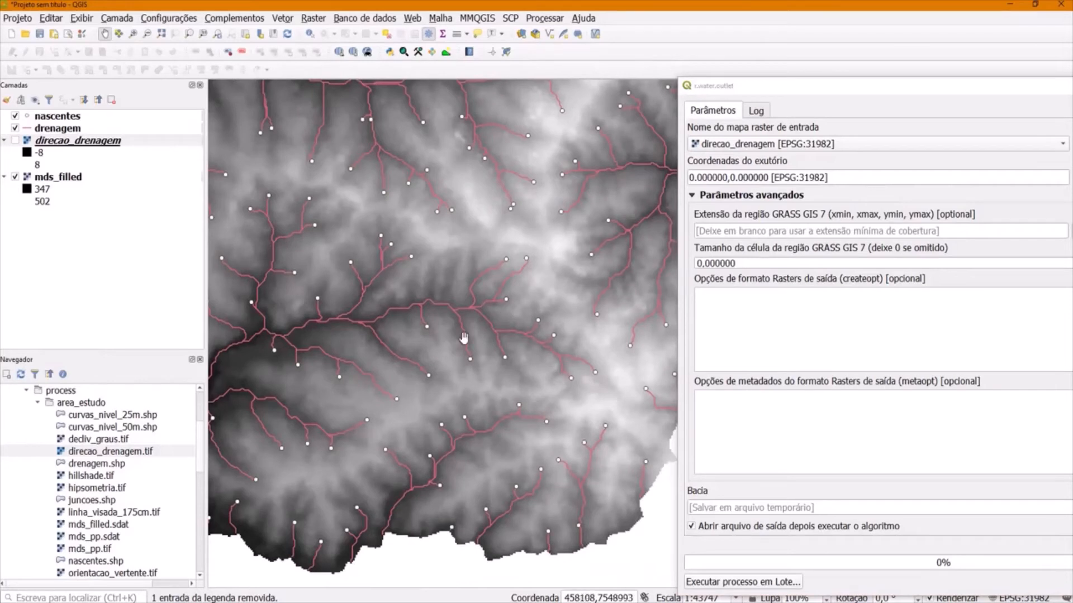
left_click_drag(549, 295, 541, 279)
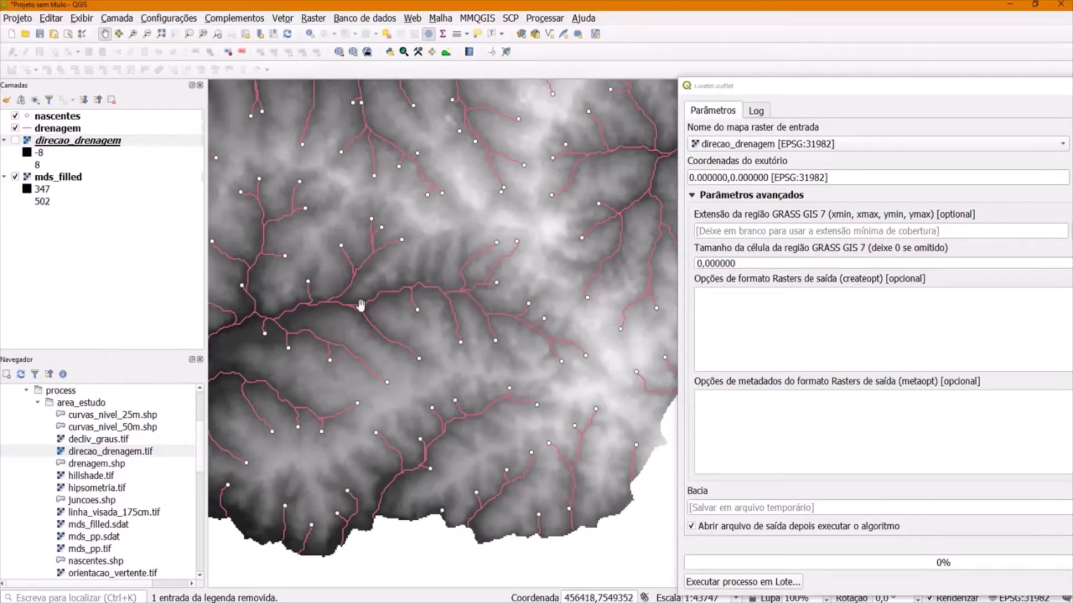
scroll(358, 305, "up", 2)
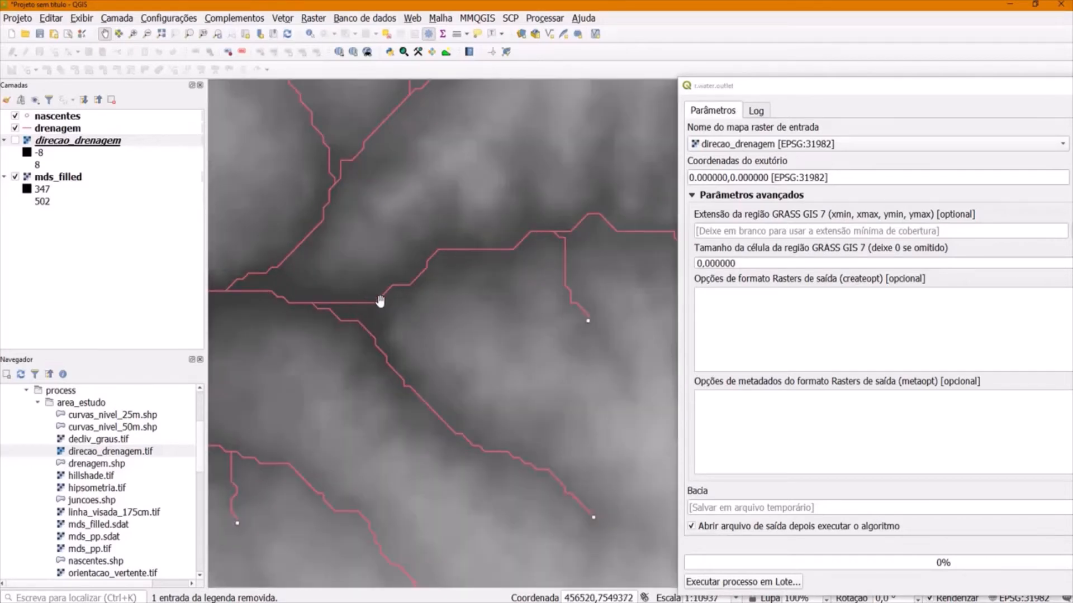
scroll(377, 302, "up", 1)
left_click_drag(410, 321, 536, 346)
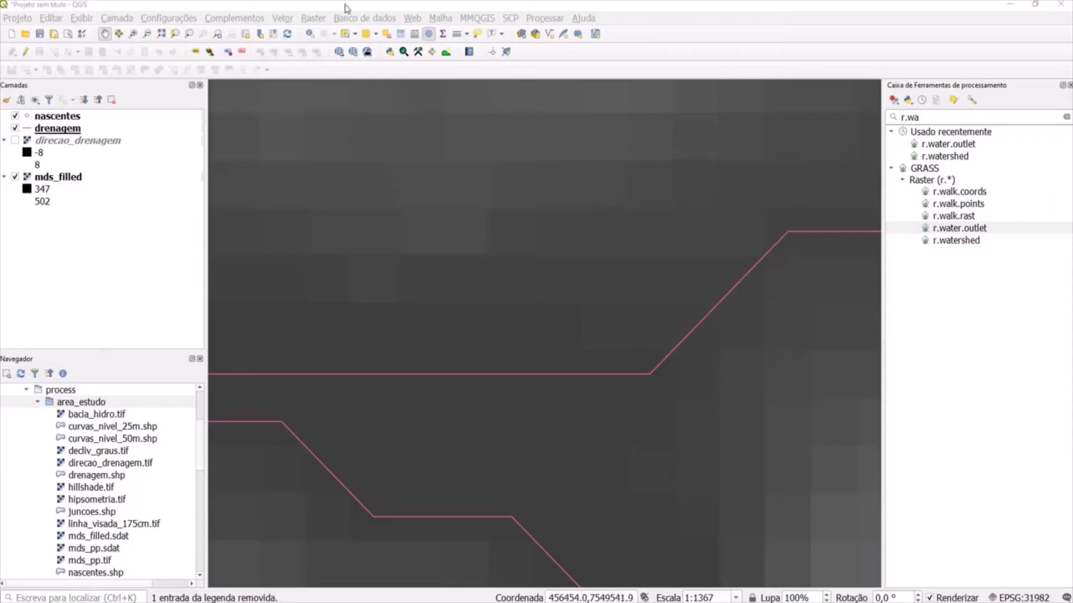
- Search the plugin manager for "coorde" and check that the Captura de coordenadas plugin is enabled
left_click(263, 19)
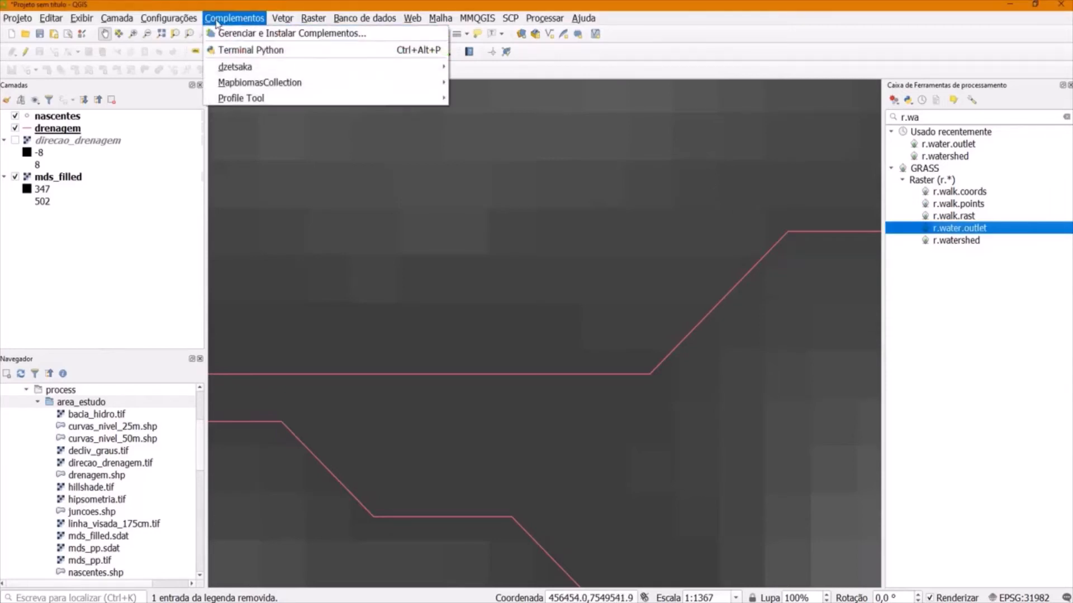
left_click(229, 33)
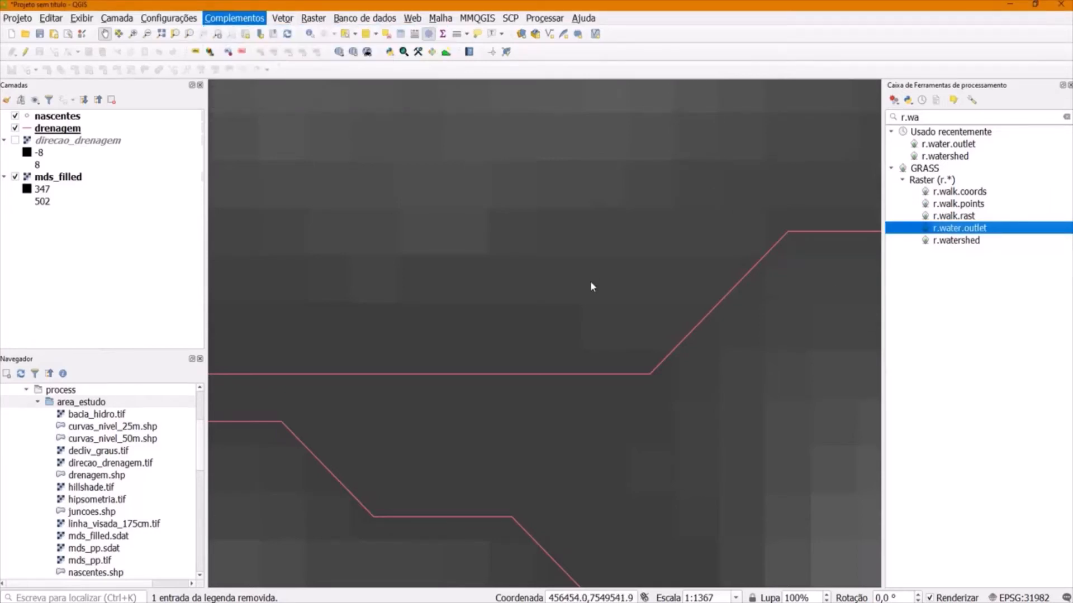
left_click(413, 234)
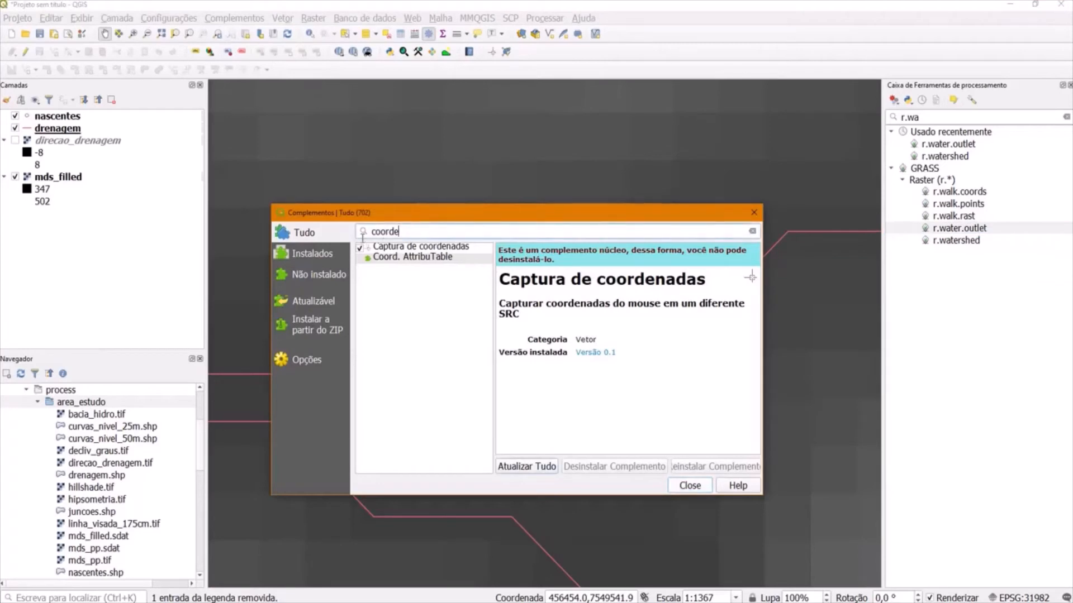
key("BackSpace")
key("BackSpace")
key("BackSpace")
key("BackSpace")
type("coorde")
left_click(373, 246)
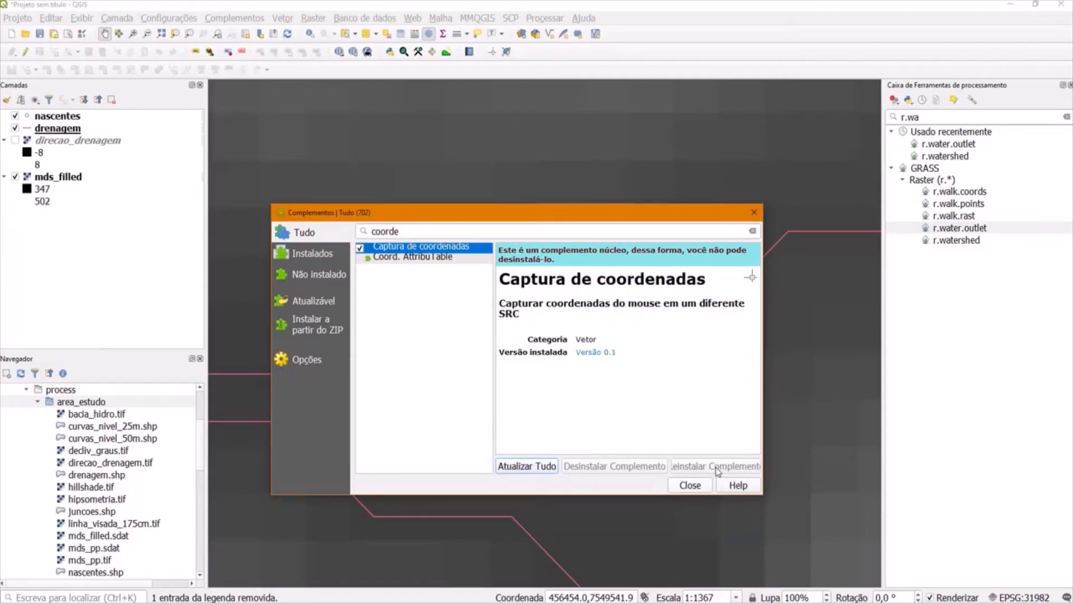
left_click(705, 486)
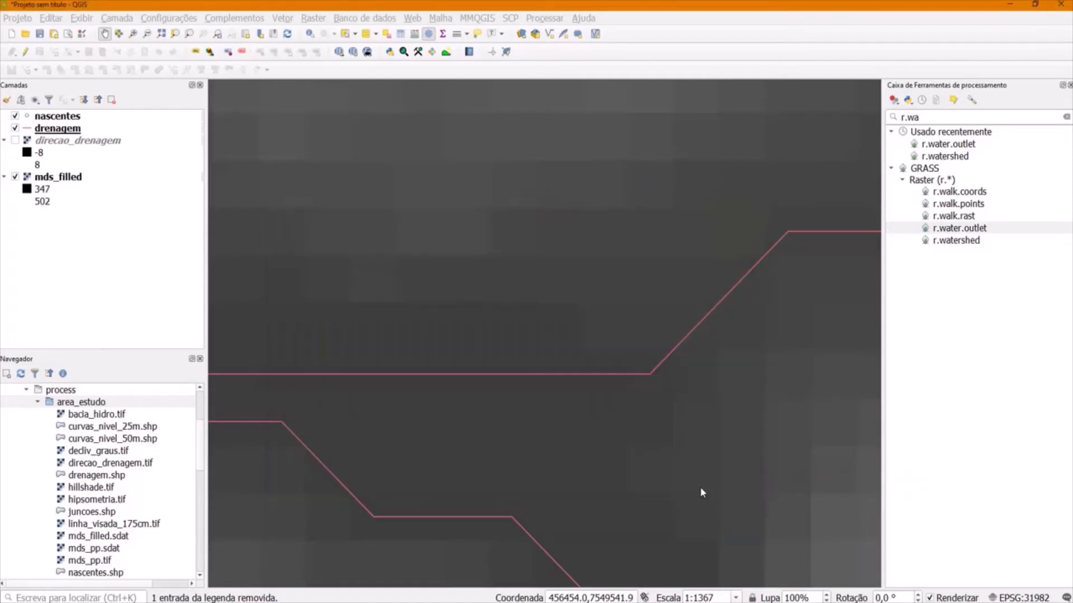
- Start Captura de Coordenadas and capture the outlet point on the drenagem line at the bend above the confluence, at about 456492.624, 7549365.323
left_click(282, 19)
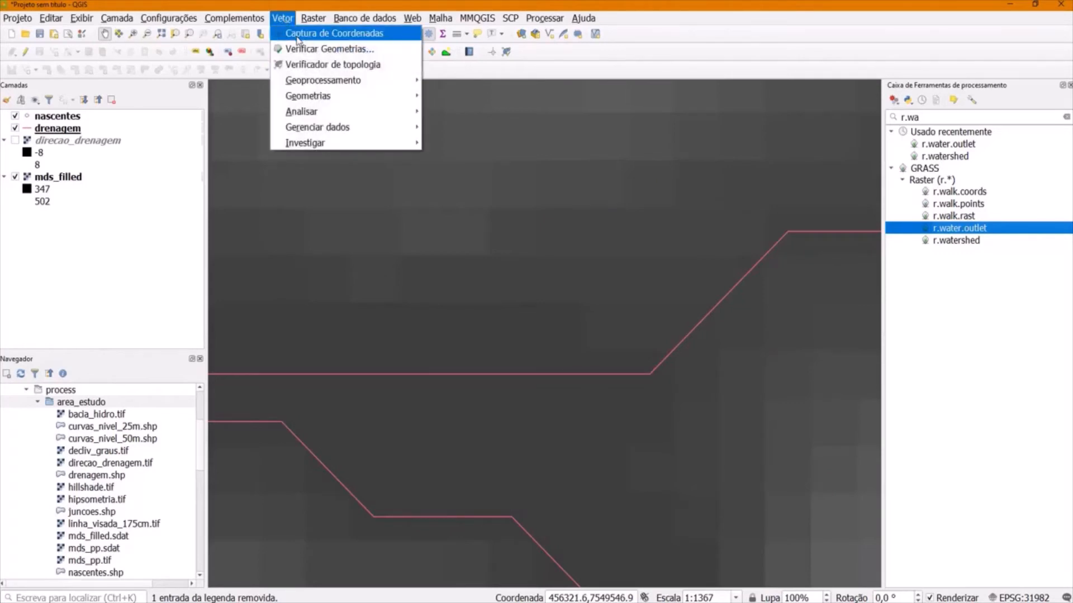
left_click(340, 36)
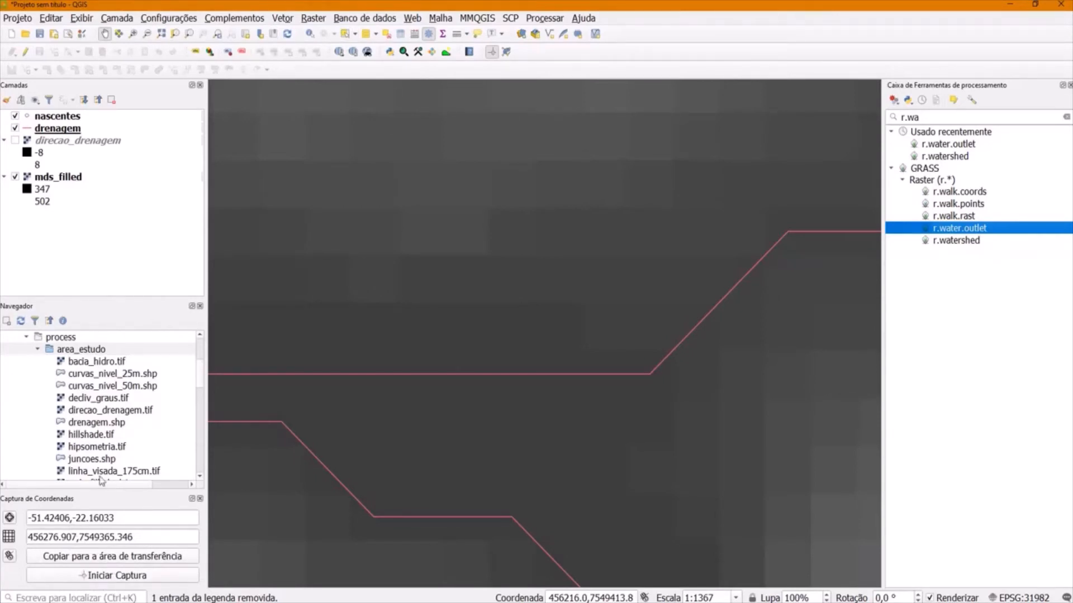
mouse_move(154, 602)
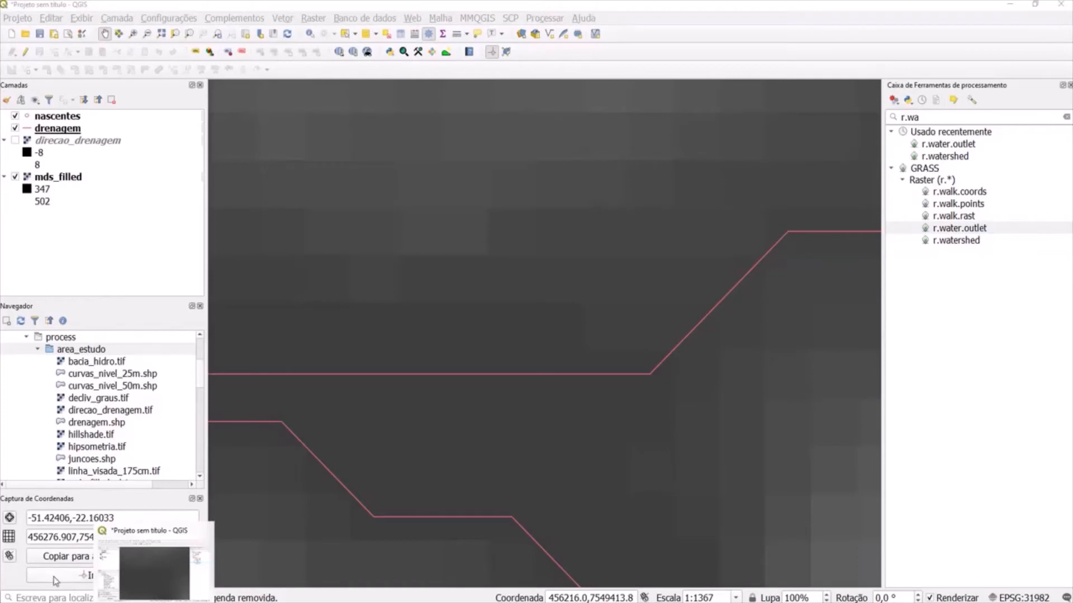
left_click(161, 534)
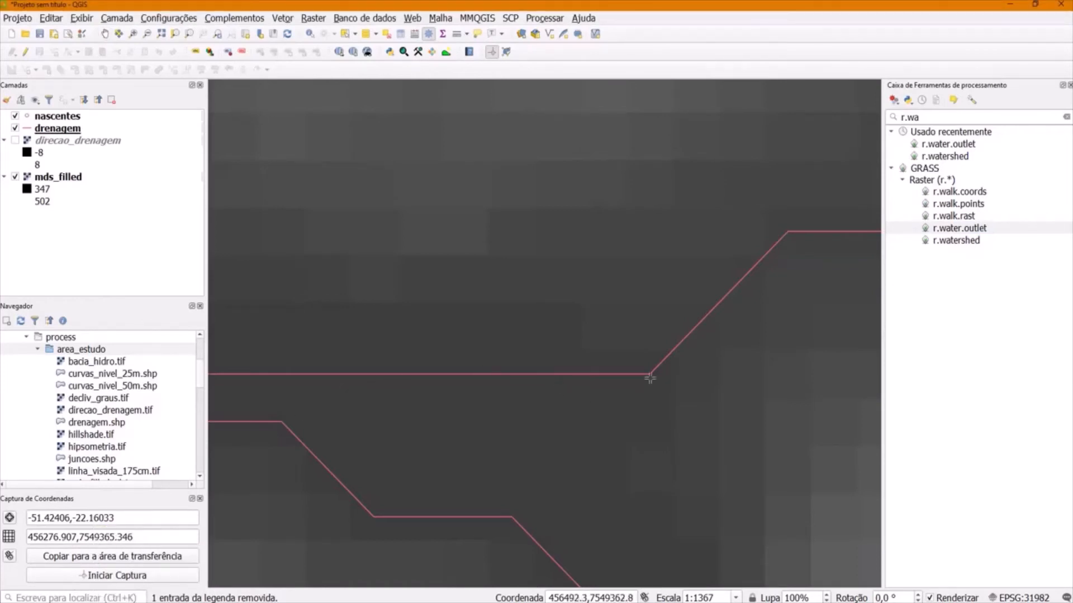
scroll(651, 373, "up", 2)
scroll(652, 373, "up", 3)
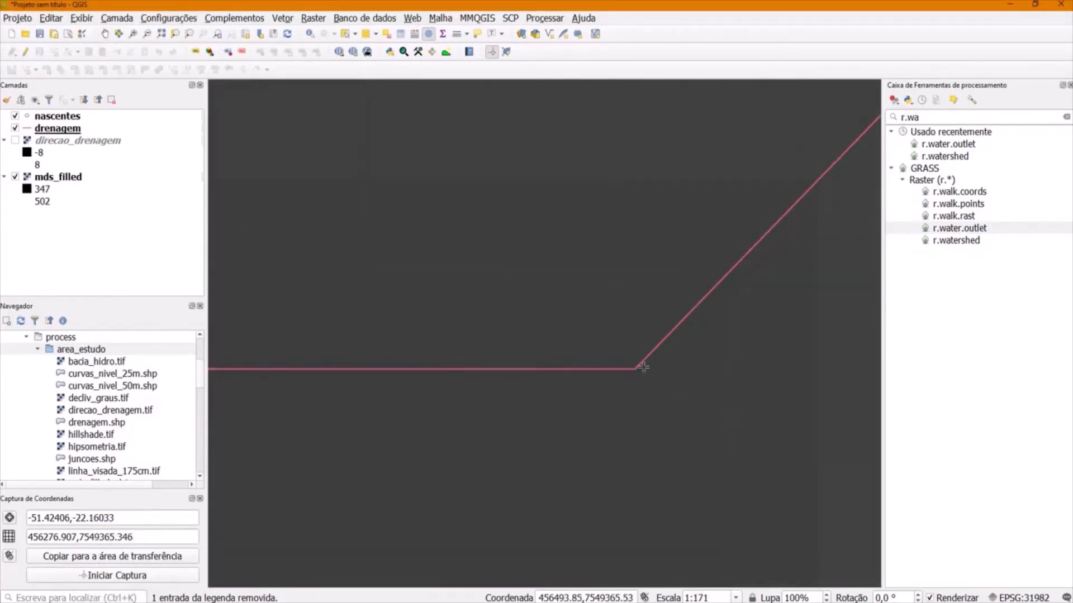
scroll(634, 373, "up", 1)
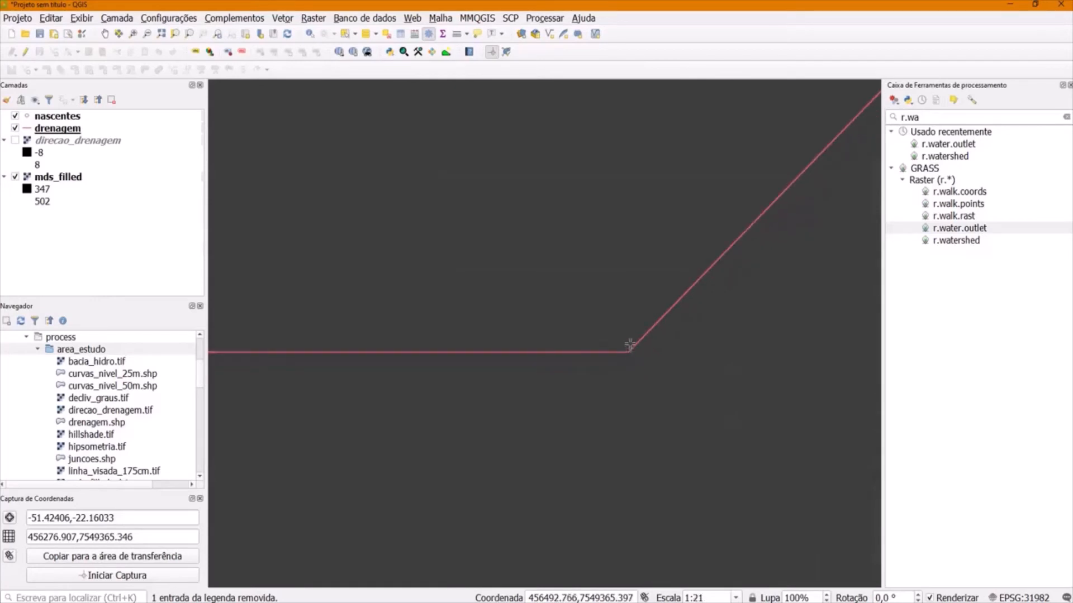
left_click(615, 351)
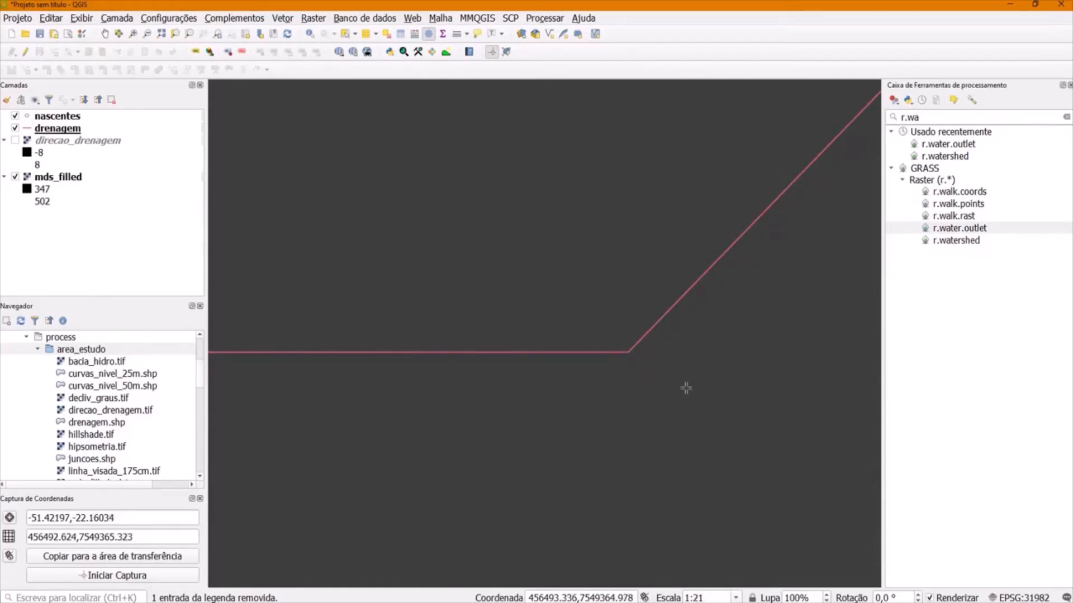
scroll(688, 390, "down", 3)
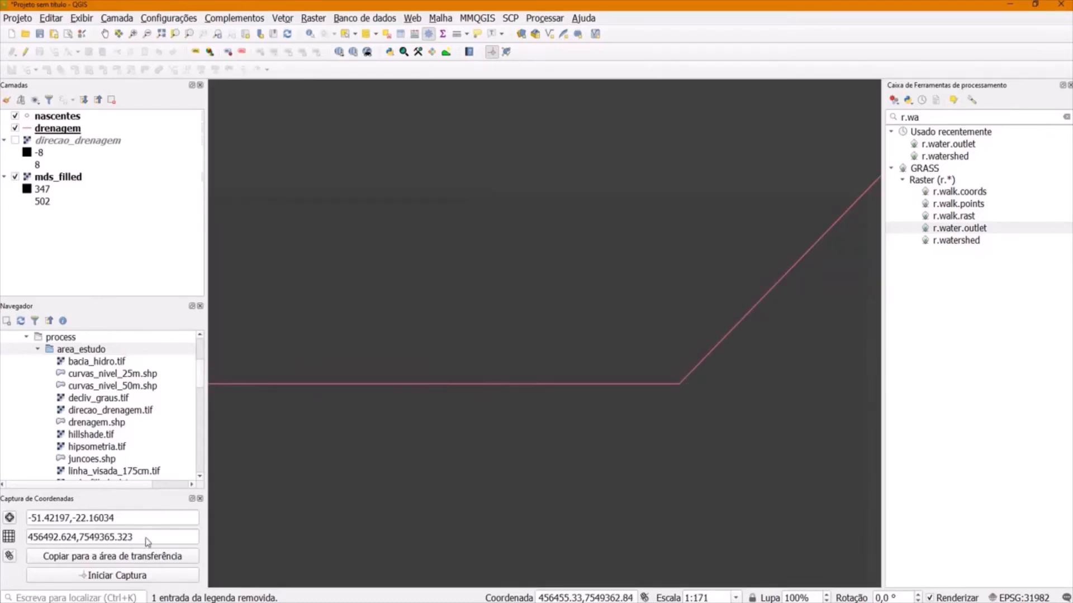
- Copy the captured projected coordinates 456492.624,7549365.323
left_click_drag(131, 540, 26, 535)
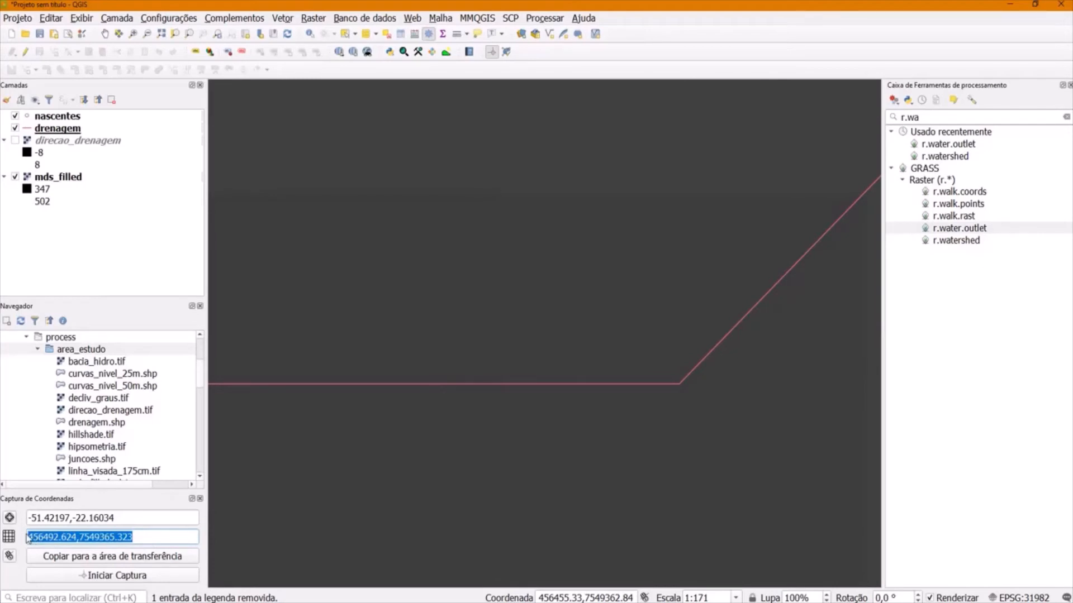
right_click(98, 538)
left_click(119, 542)
- Set up r.water.outlet with direcao_drenagem as the input raster and 456492.624,7549365.323 as the outlet coordinates
double_click(985, 230)
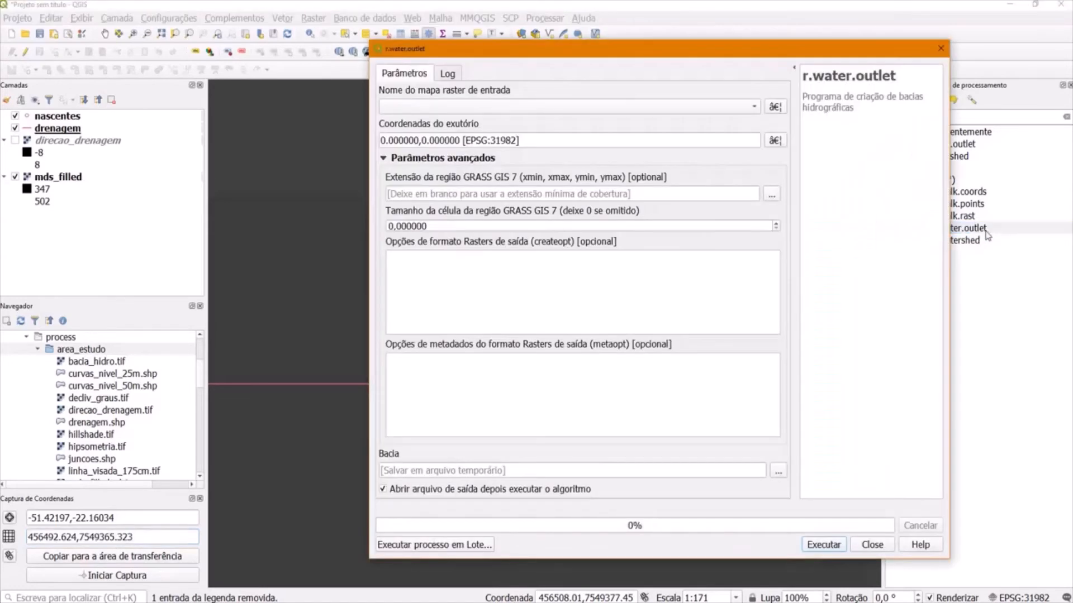
left_click_drag(625, 56, 586, 37)
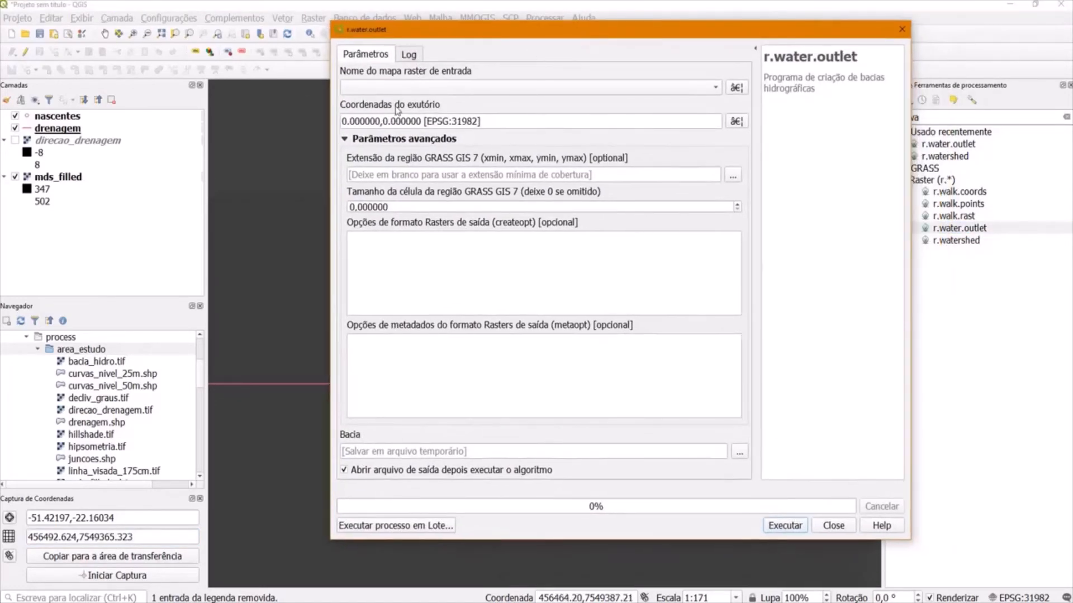
left_click(375, 92)
left_click(391, 89)
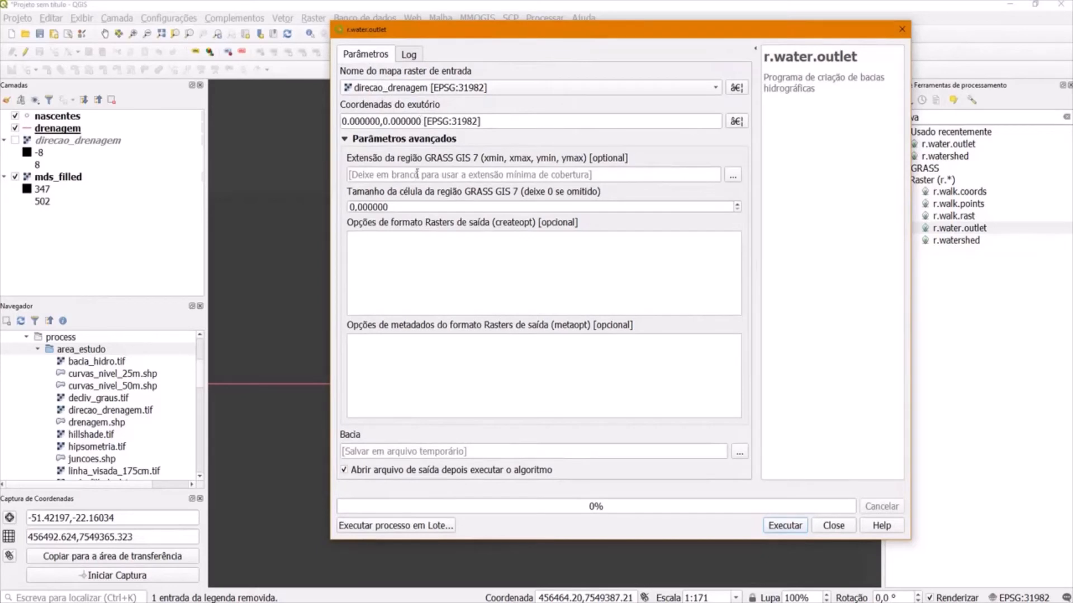
left_click_drag(420, 120, 340, 120)
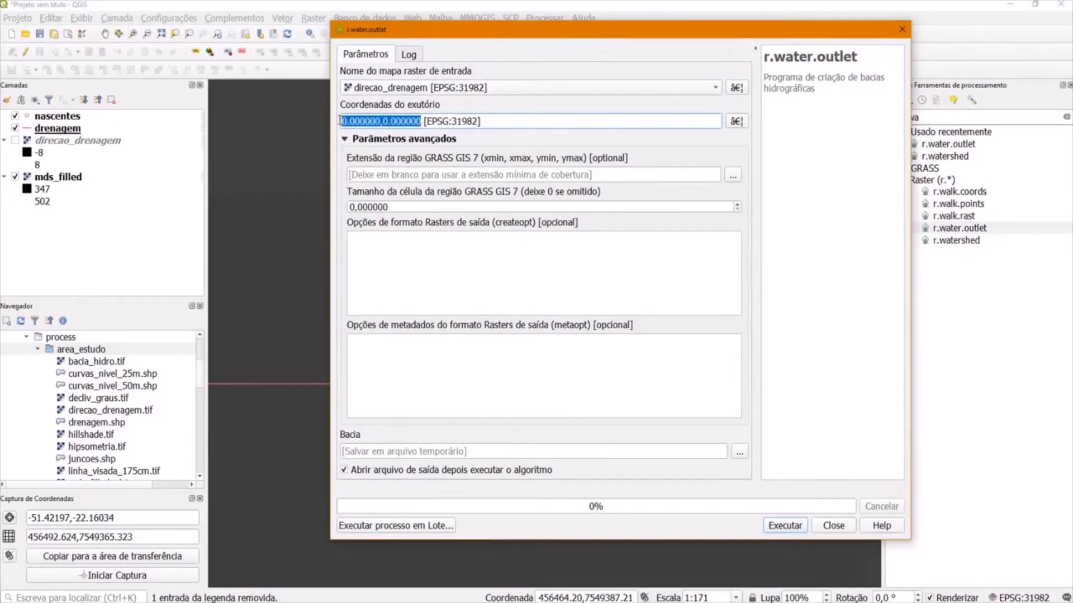
key("ctrl+v")
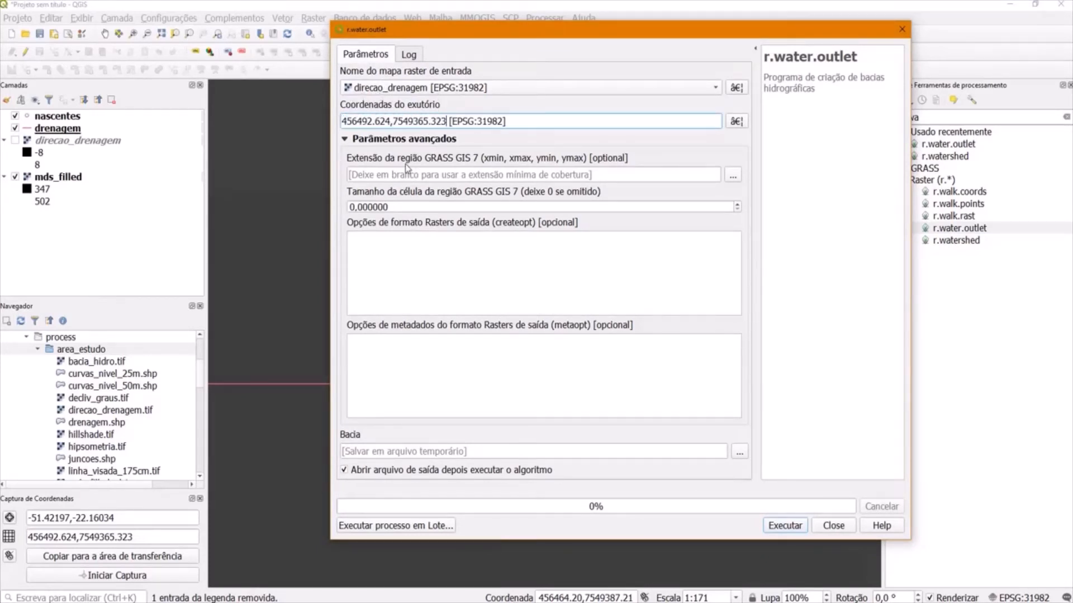
left_click(134, 539)
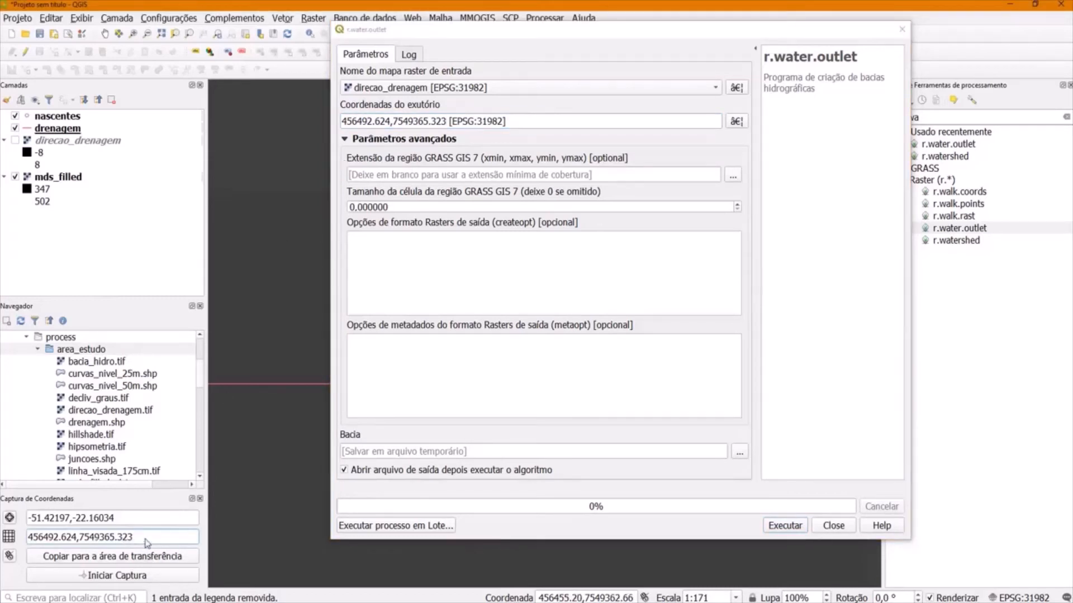
left_click_drag(147, 541, 114, 539)
- Set the GRASS region cell size to 30
left_click(360, 211)
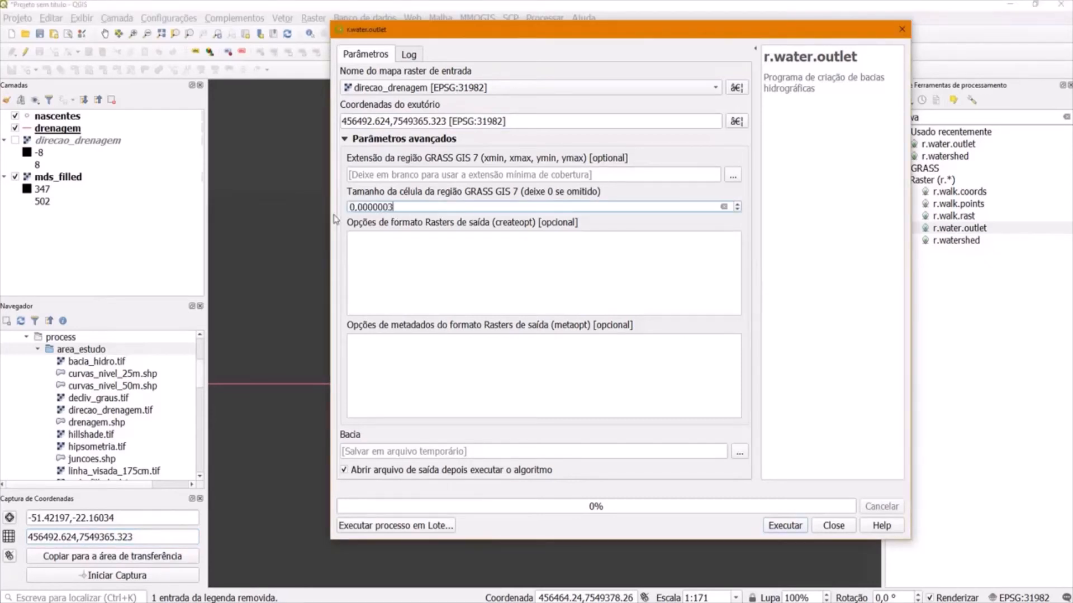
key("BackSpace")
key("BackSpace")
key("BackSpace")
key("BackSpace")
key("BackSpace")
key("BackSpace")
key("BackSpace")
key("BackSpace")
key("BackSpace")
- Set the basin output to bacia.tif in the area_estudo folder and run r.water.outlet with automatic opening of the output turned off
left_click(739, 451)
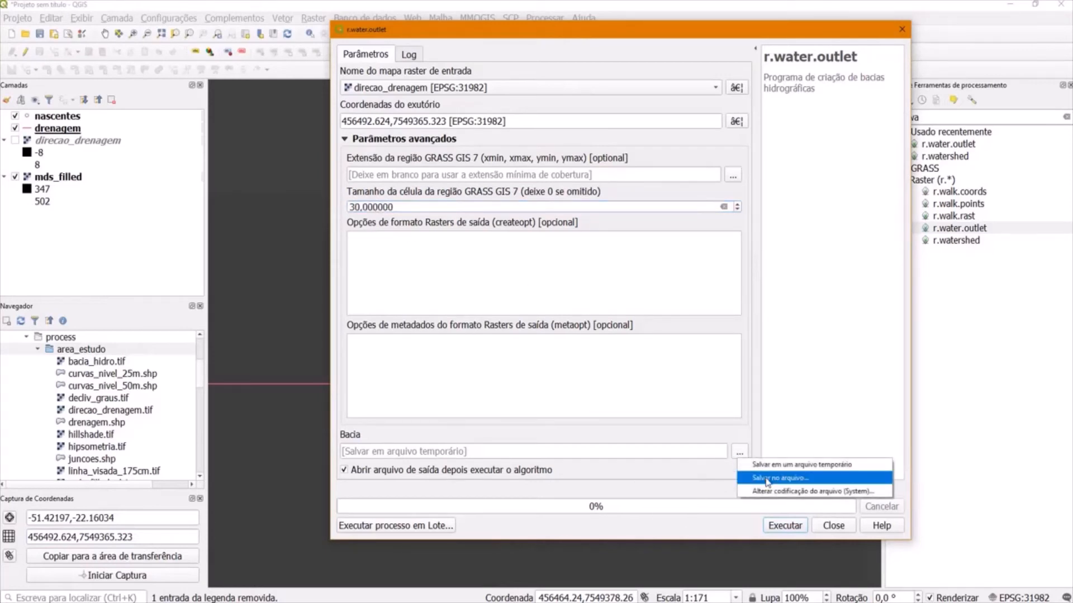
left_click(762, 476)
type("bacia")
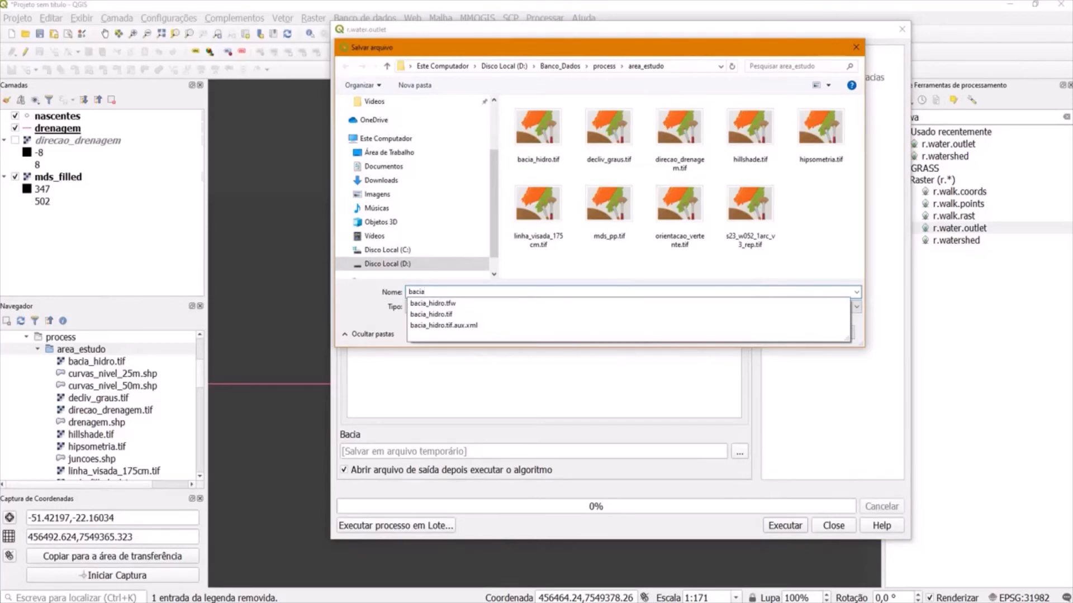
left_click(534, 262)
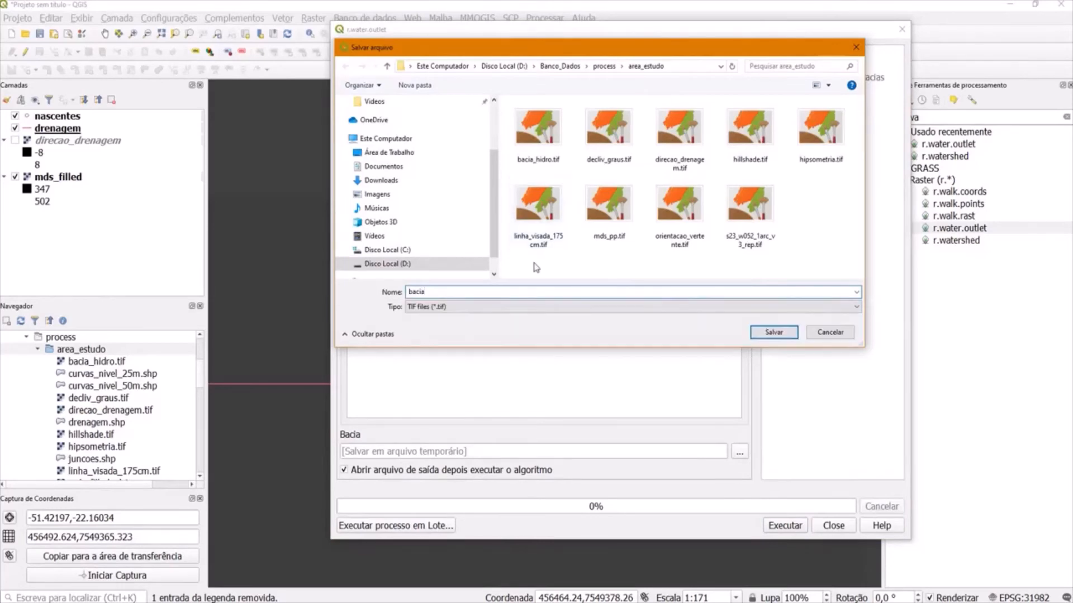
left_click(776, 331)
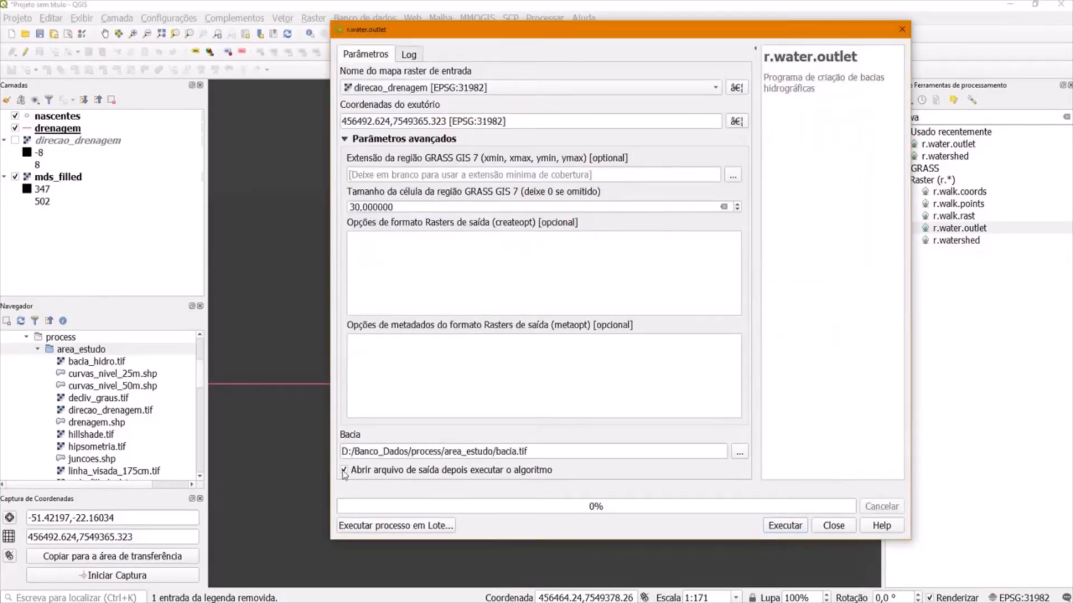
left_click(344, 470)
left_click(785, 525)
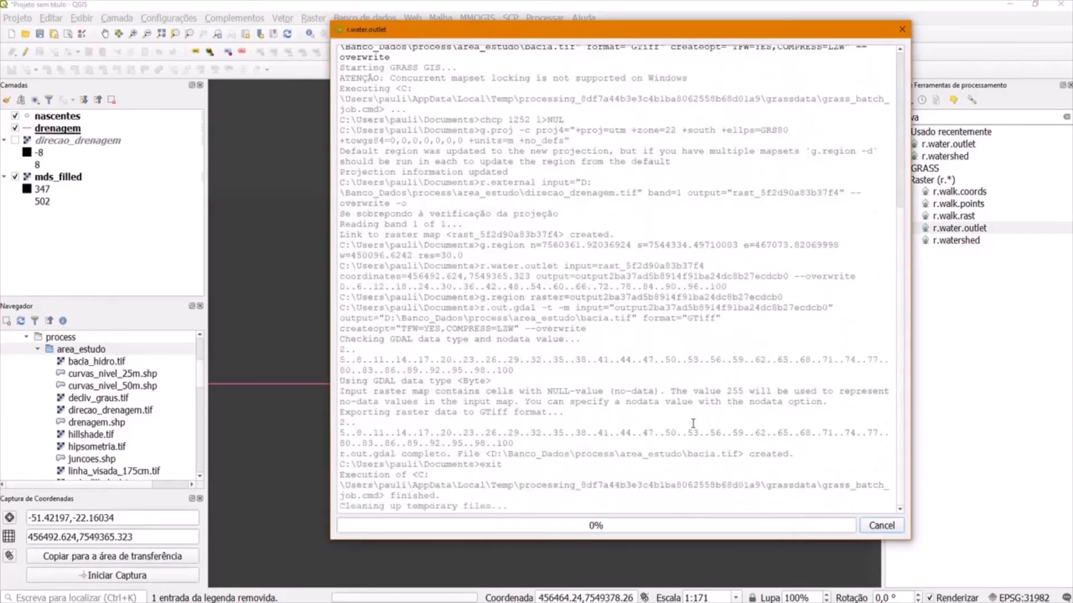
- Close the r.water.outlet run and add bacia.tif from the area_estudo folder to the map, framing the whole basin
left_click(832, 526)
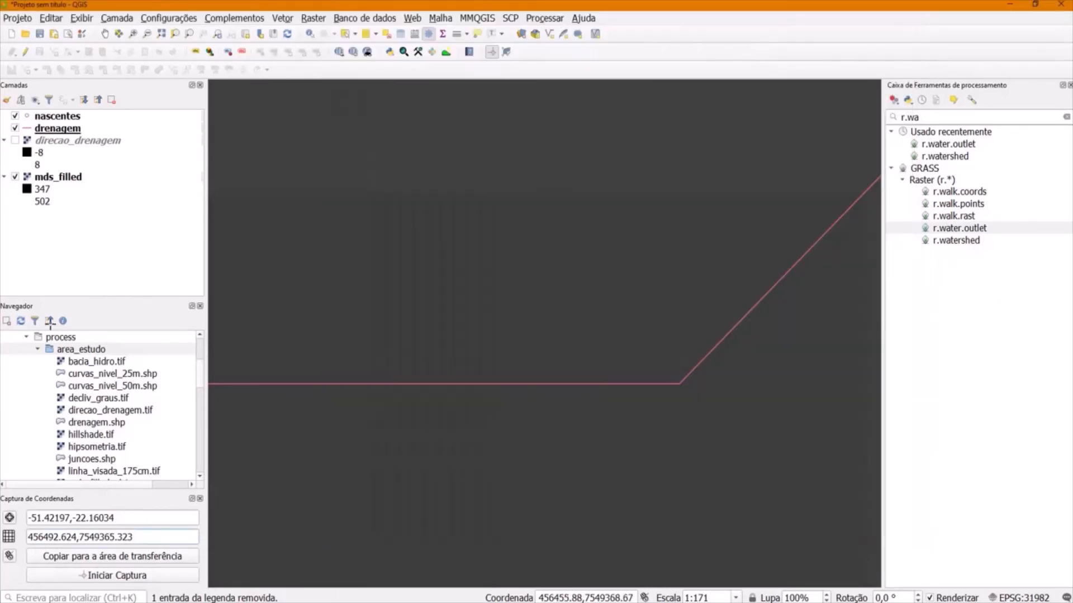
left_click_drag(73, 362, 447, 277)
scroll(487, 263, "down", 6)
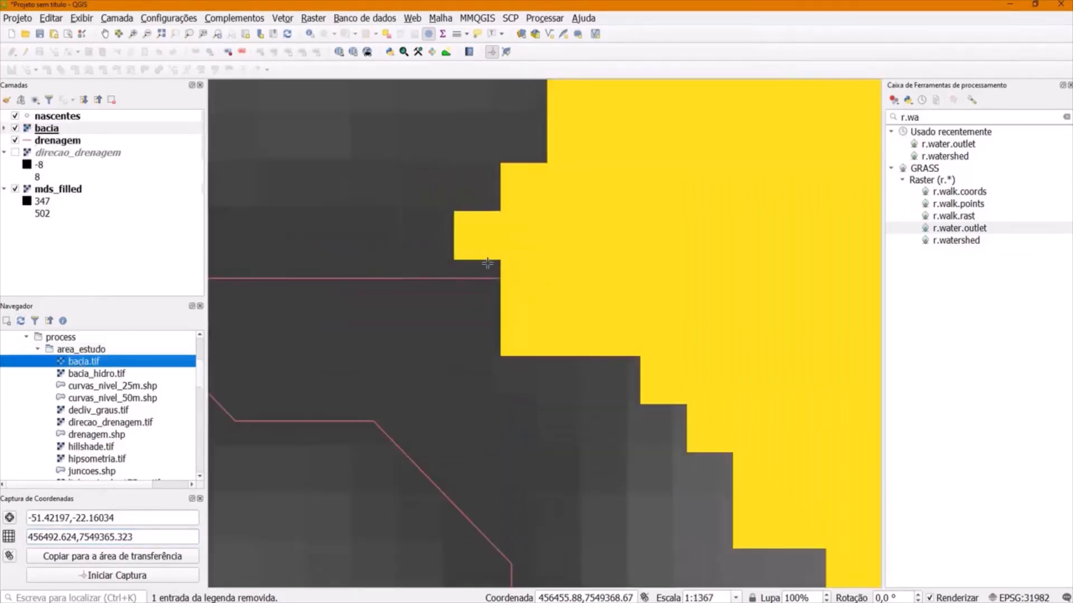
scroll(492, 267, "down", 2)
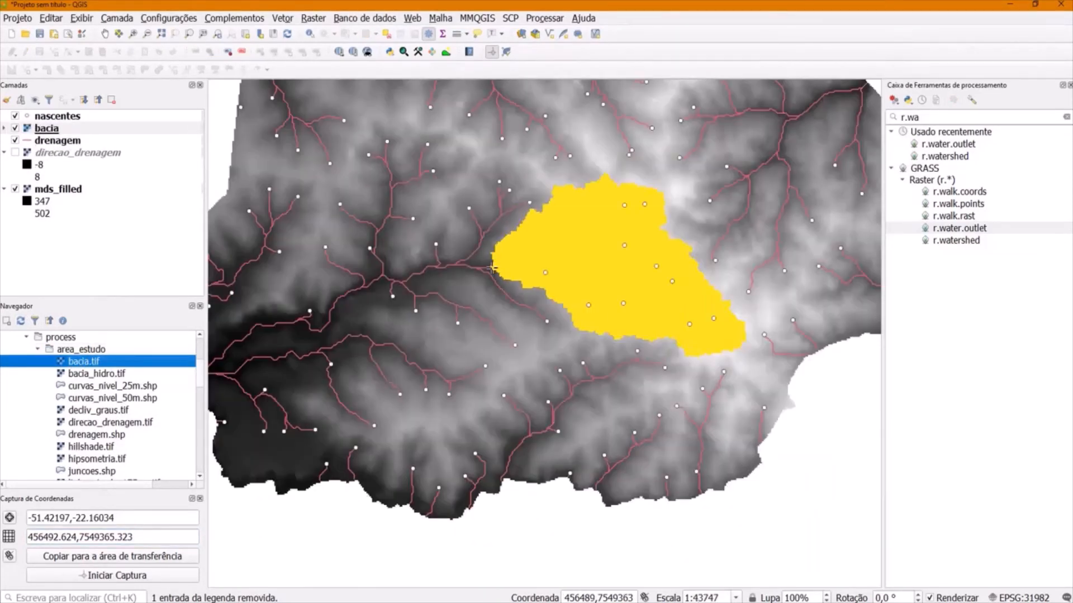
left_click(104, 33)
left_click_drag(500, 268, 434, 324)
scroll(434, 324, "up", 1)
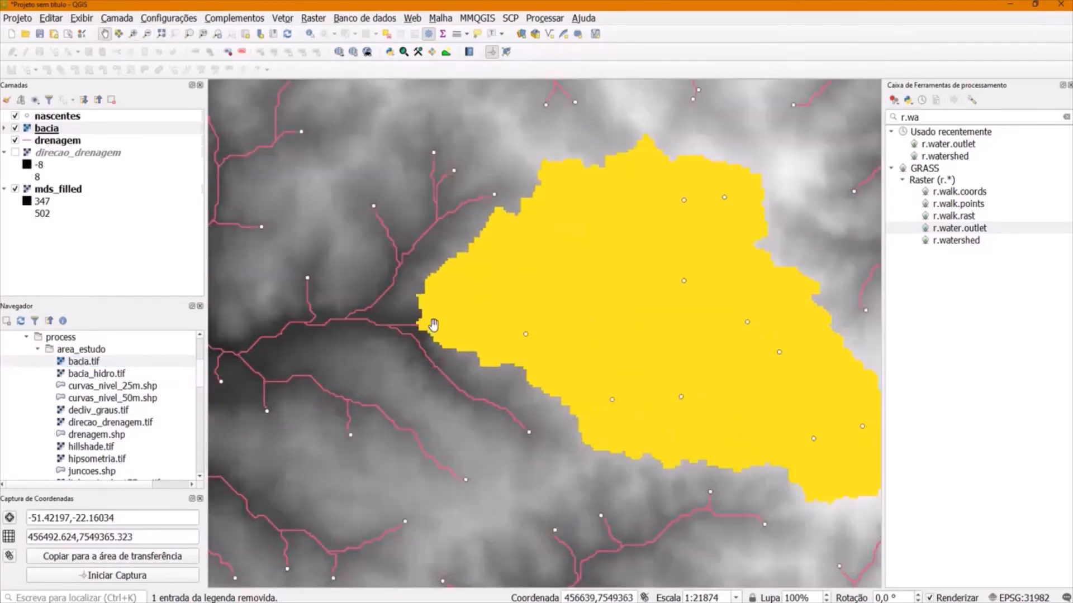
left_click_drag(518, 318, 475, 306)
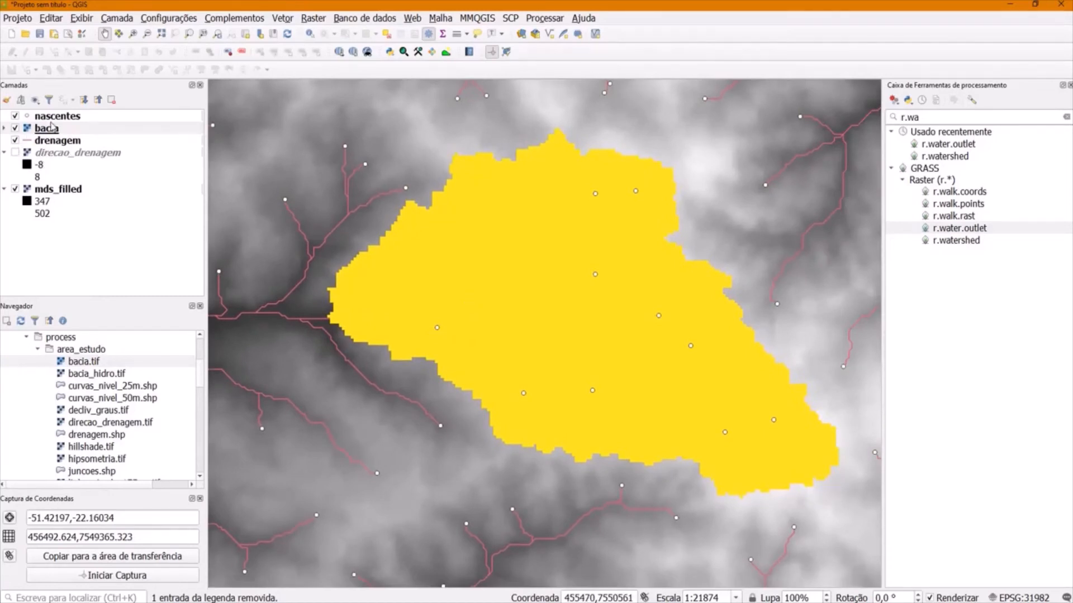
- Place the drenagem layer above the bacia raster in the layer order
left_click_drag(43, 144, 44, 123)
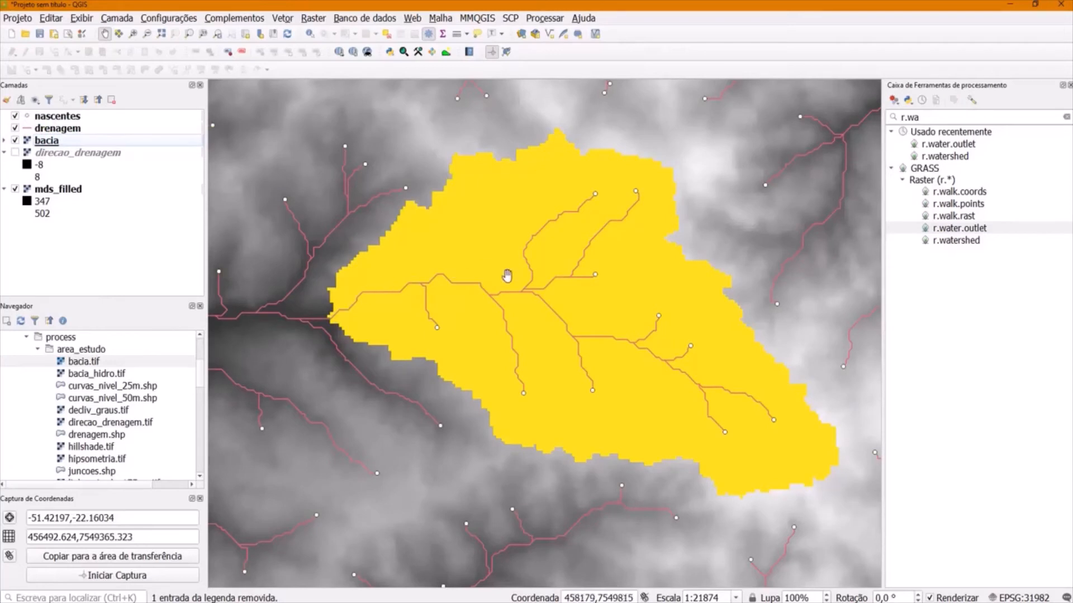
left_click(15, 128)
left_click(15, 128)
- Compare the bacia raster with the underlying relief, drainage lines and springs by switching its visibility off and on
left_click(15, 140)
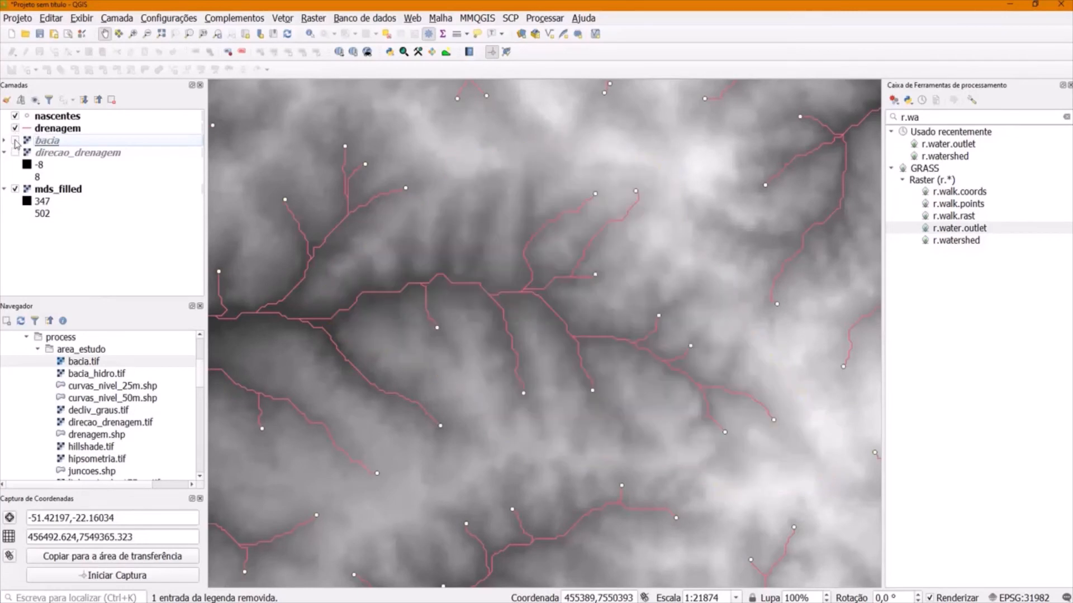
left_click(15, 140)
left_click(16, 140)
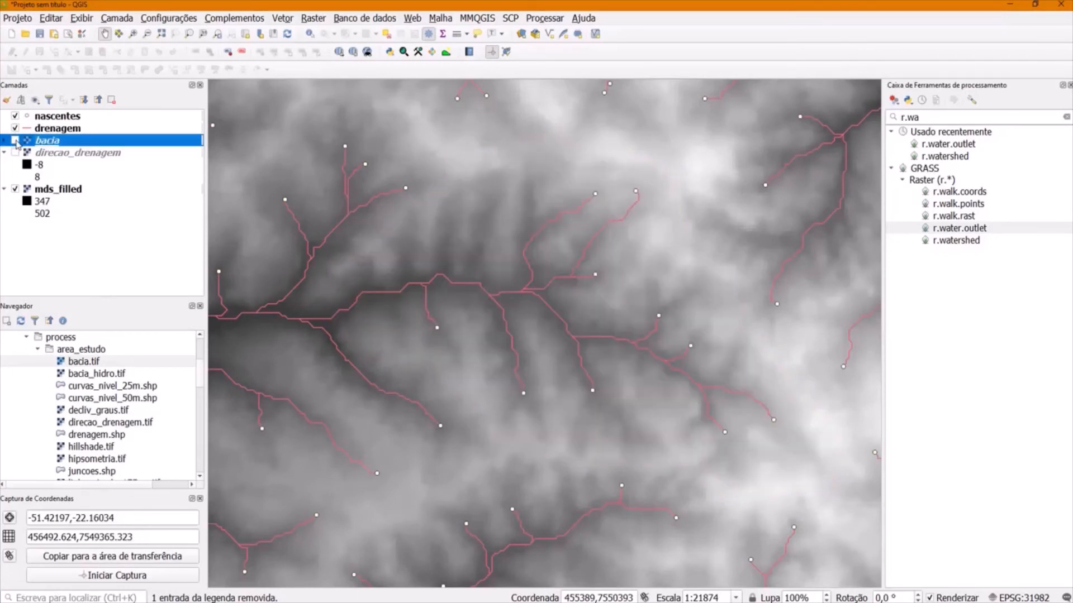
scroll(579, 203, "down", 1)
left_click_drag(494, 237, 520, 304)
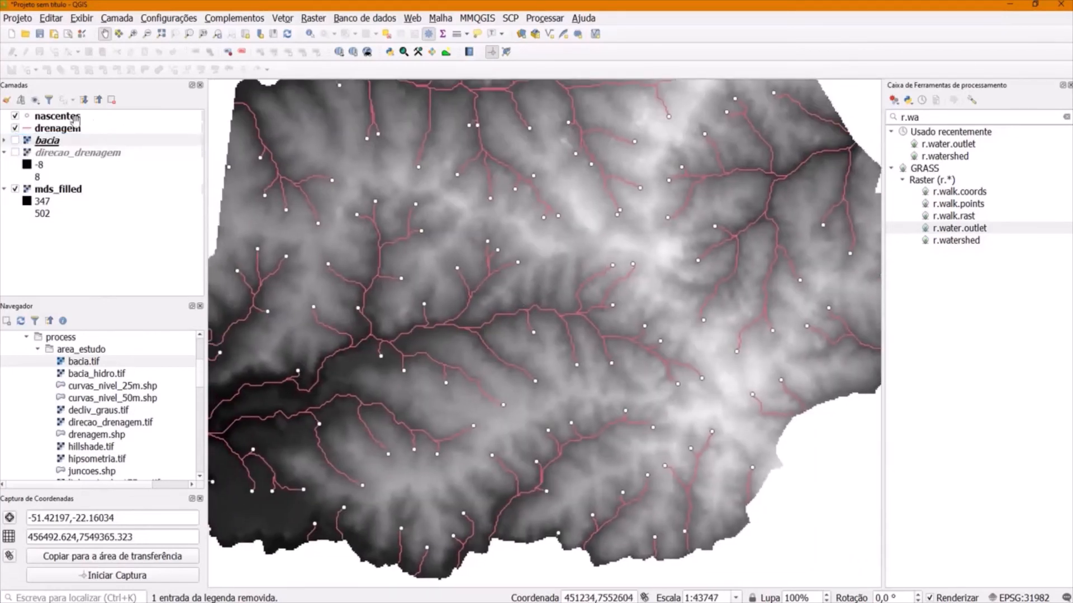
left_click(15, 140)
left_click(15, 140)
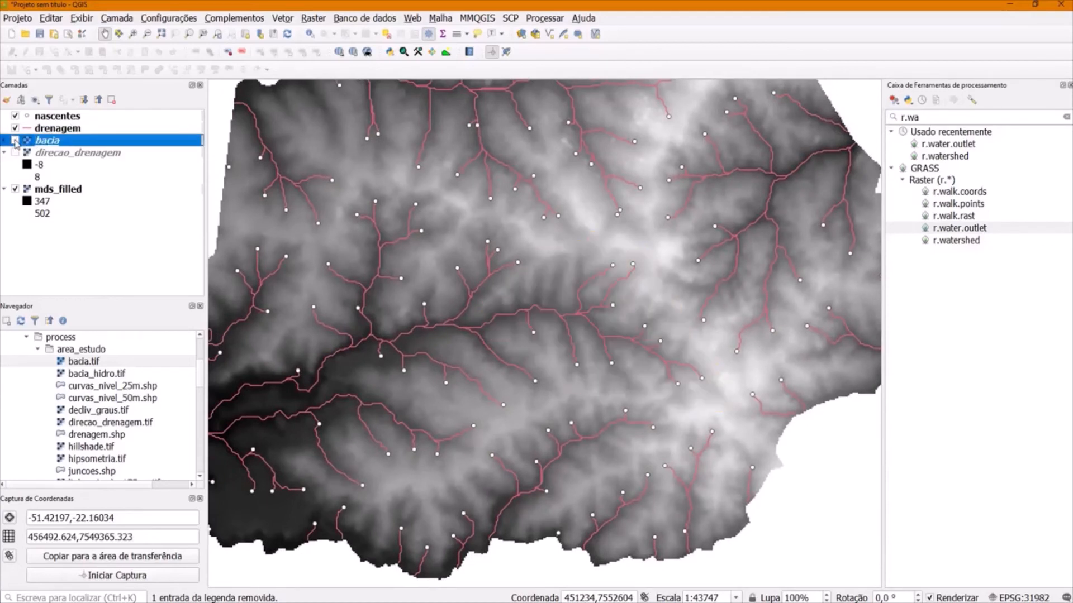
left_click(15, 140)
left_click(15, 140)
left_click(15, 140)
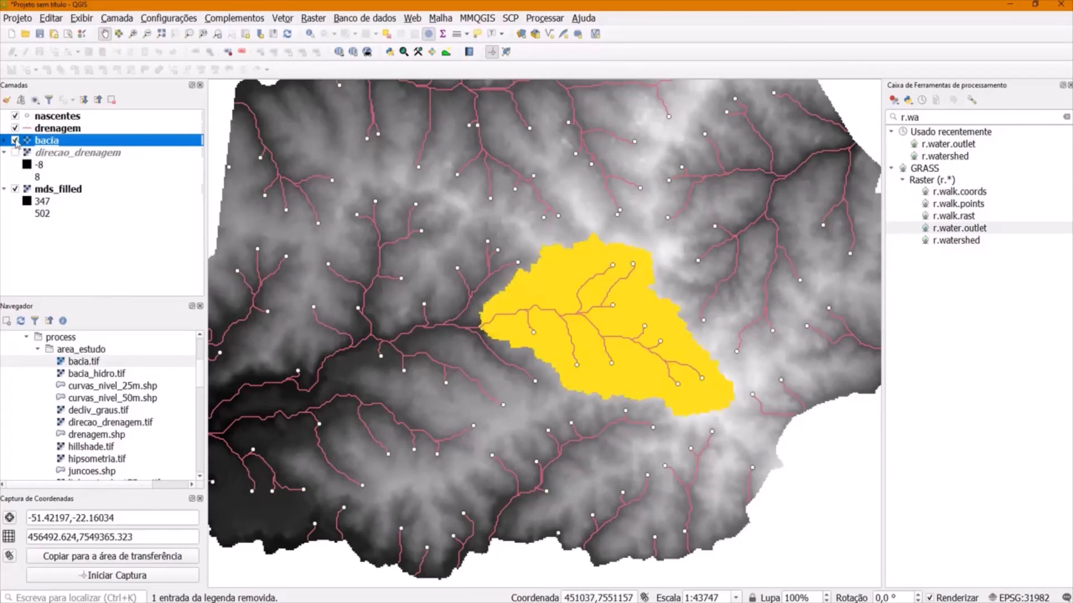
left_click(15, 140)
left_click(16, 140)
left_click(15, 141)
left_click(15, 140)
- Polygonize the bacia raster into bacia.shp in the area_estudo folder, with automatic opening of the output turned off
left_click(305, 20)
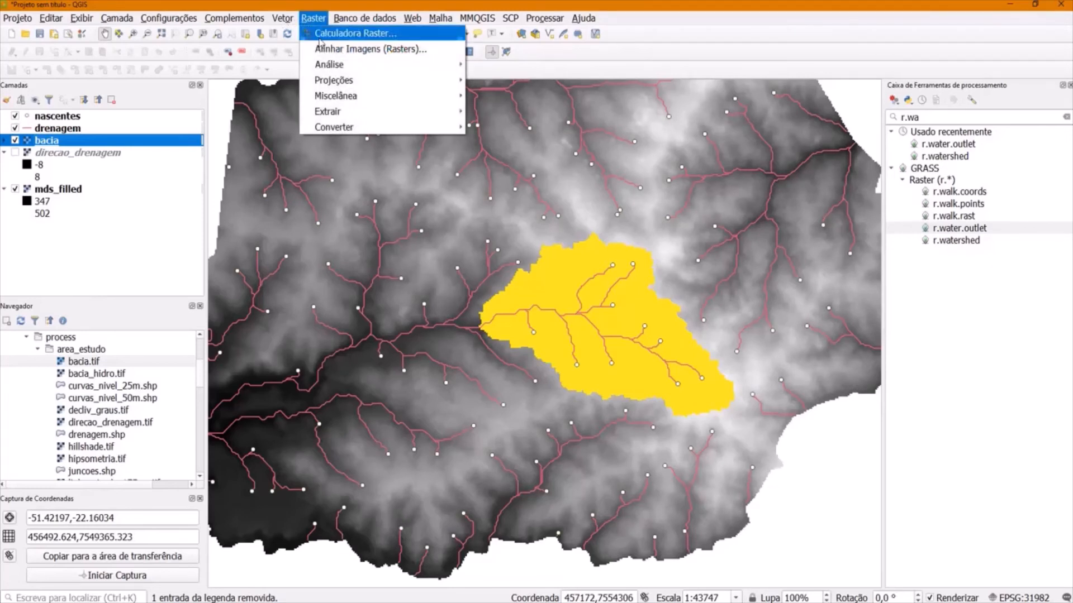
mouse_move(434, 127)
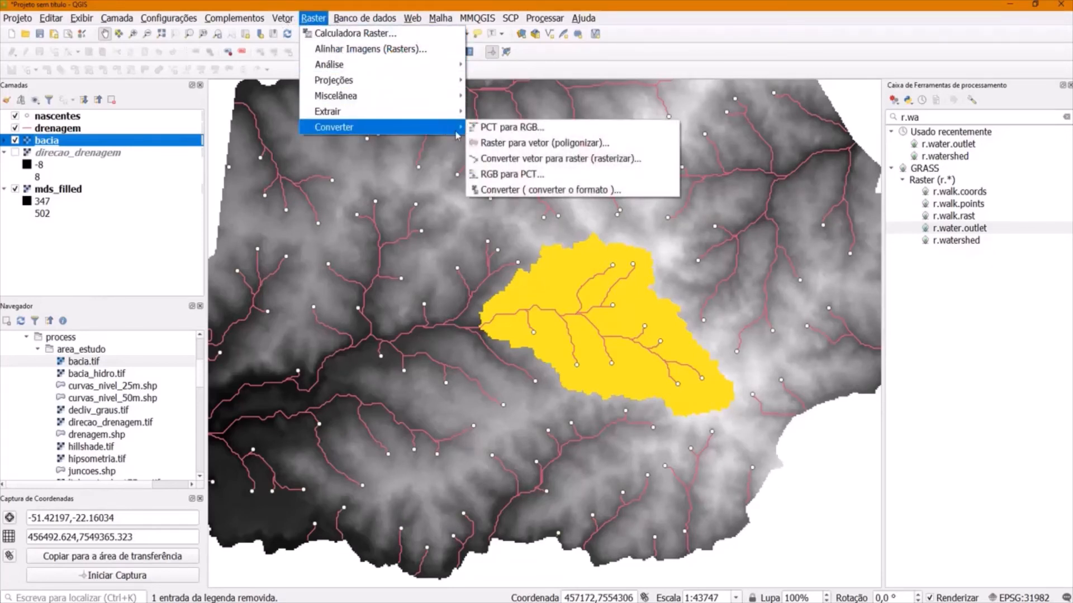
left_click(626, 143)
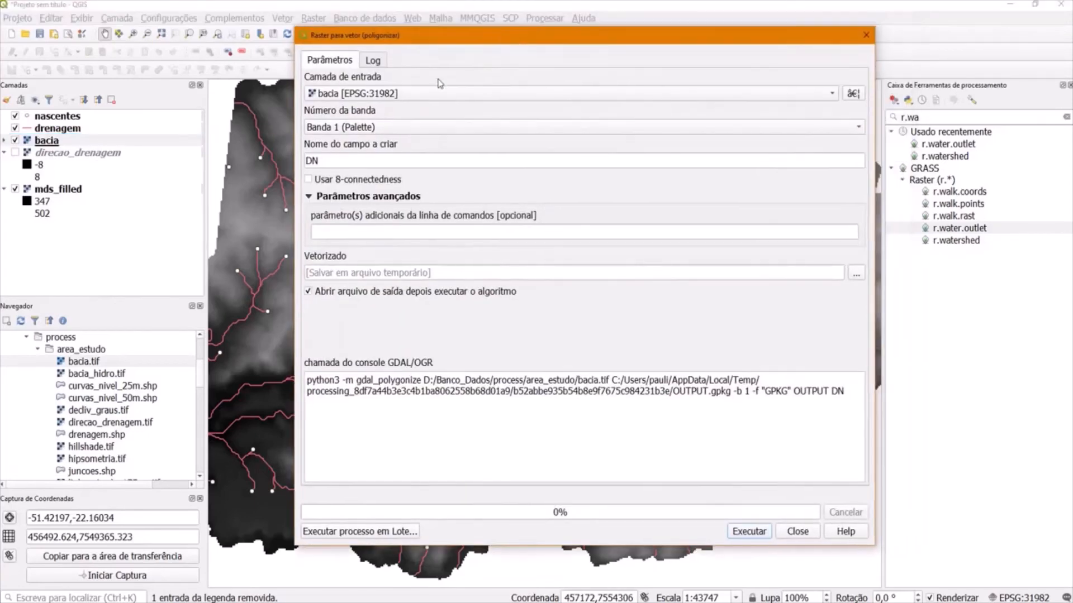
left_click(338, 95)
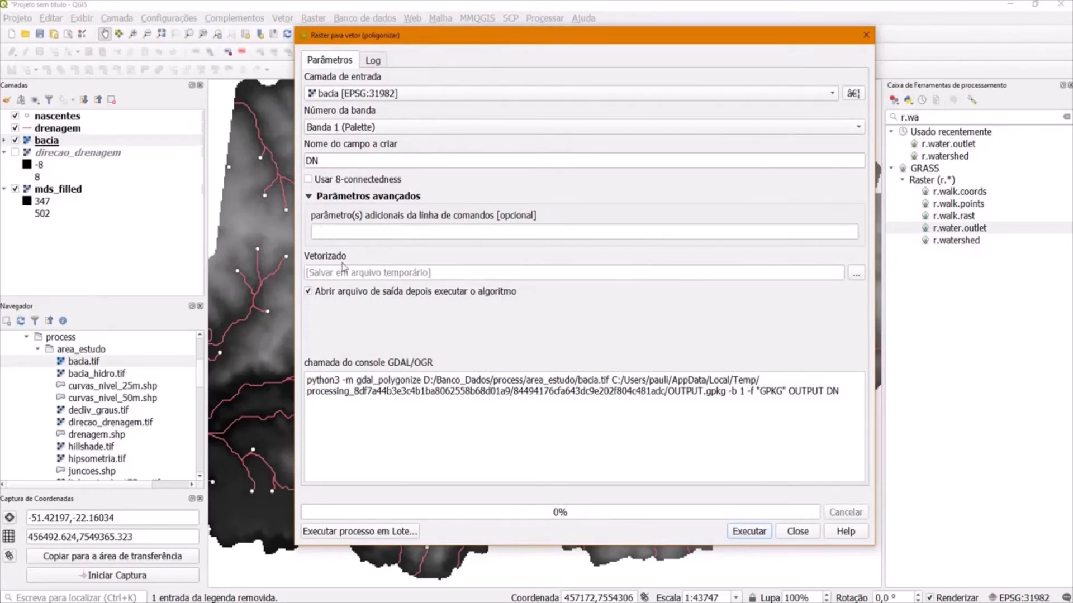
left_click(857, 274)
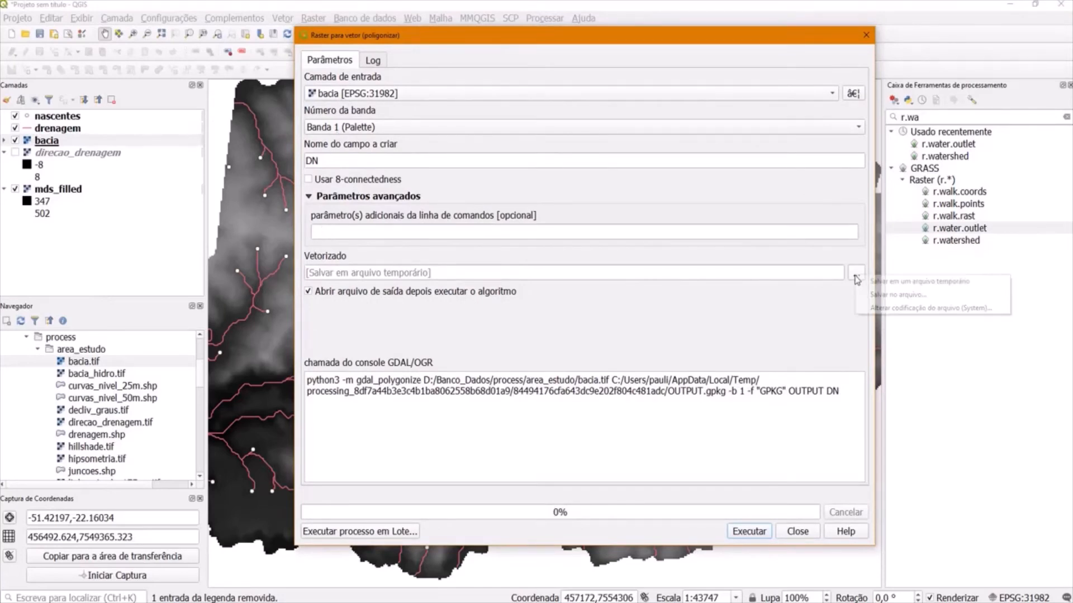
left_click(882, 295)
type("b")
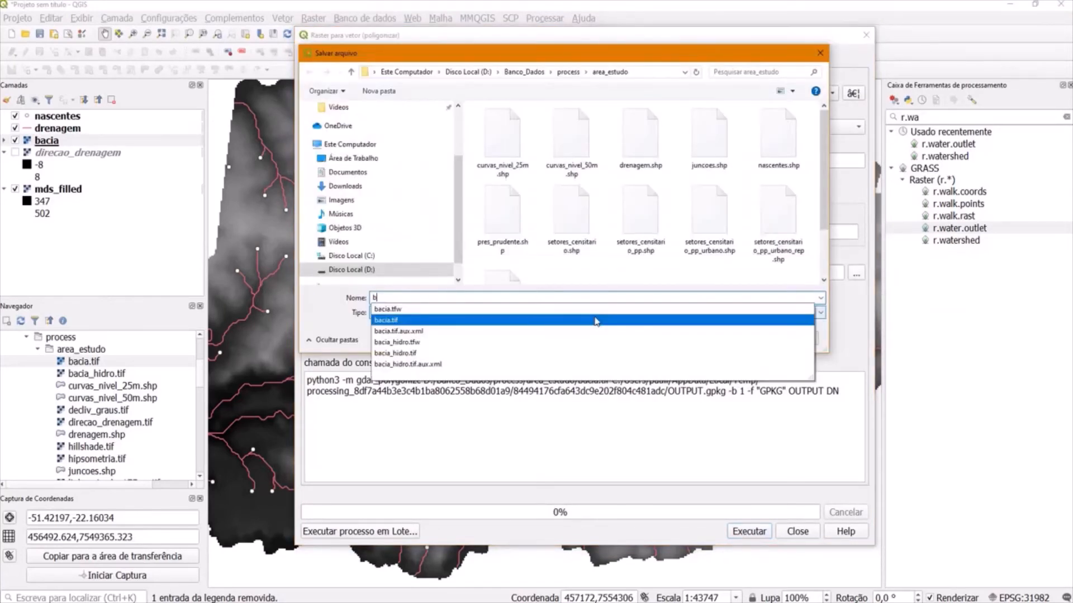
type("acia")
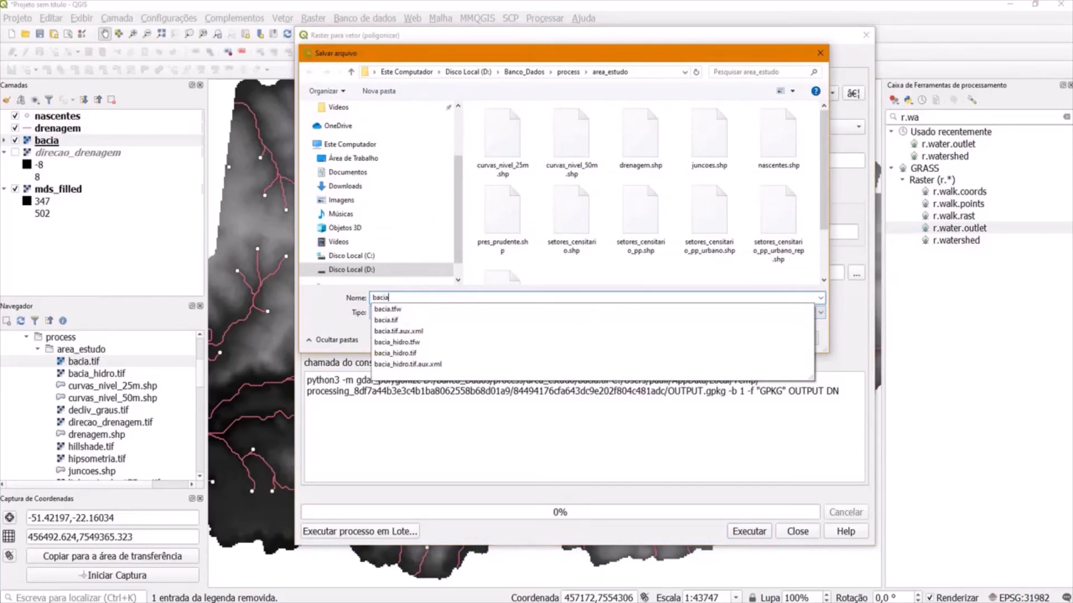
left_click(821, 274)
left_click(732, 340)
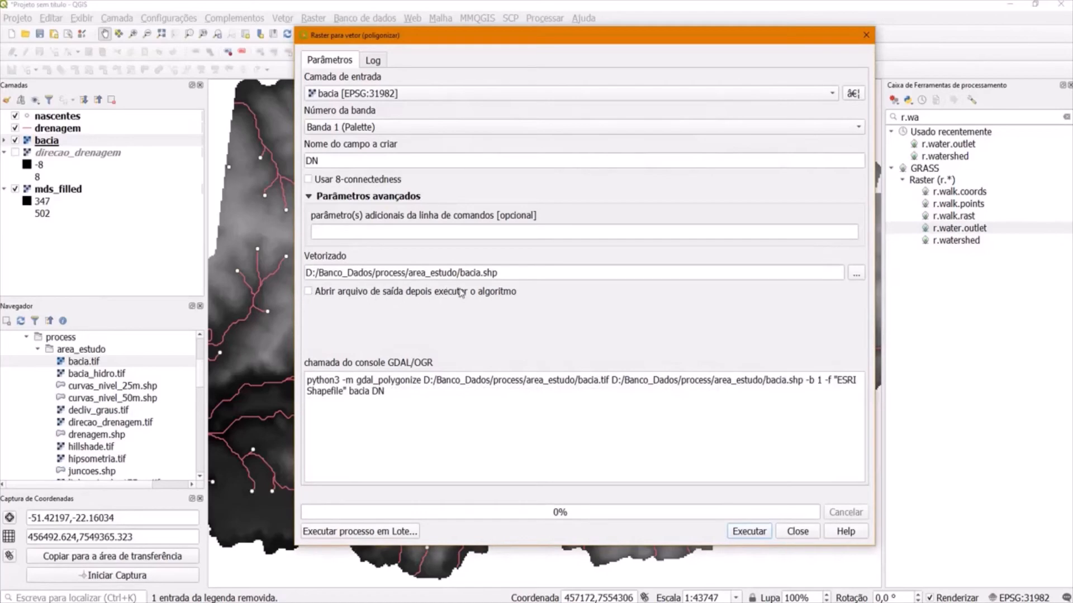
left_click(749, 531)
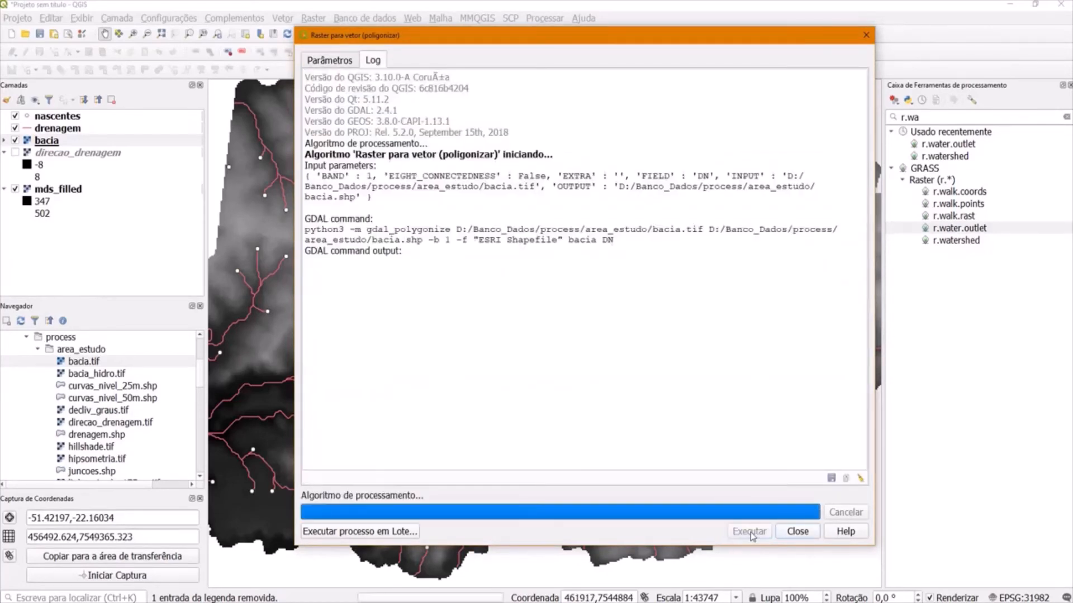
left_click(797, 531)
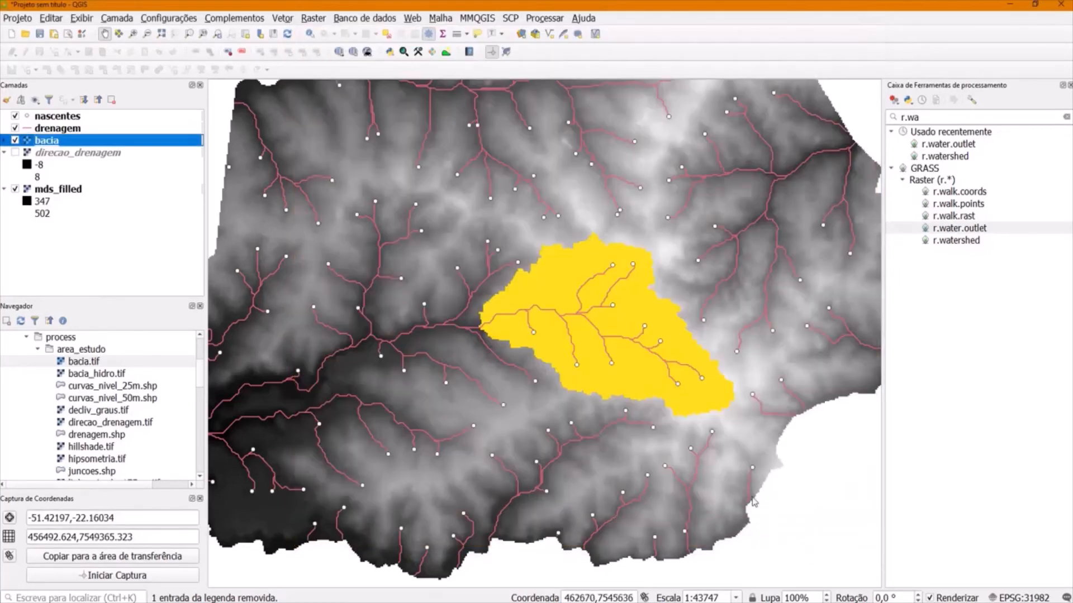
- Refresh the file browser, add bacia.shp to the map and hide the bacia raster
left_click(21, 321)
left_click(126, 362)
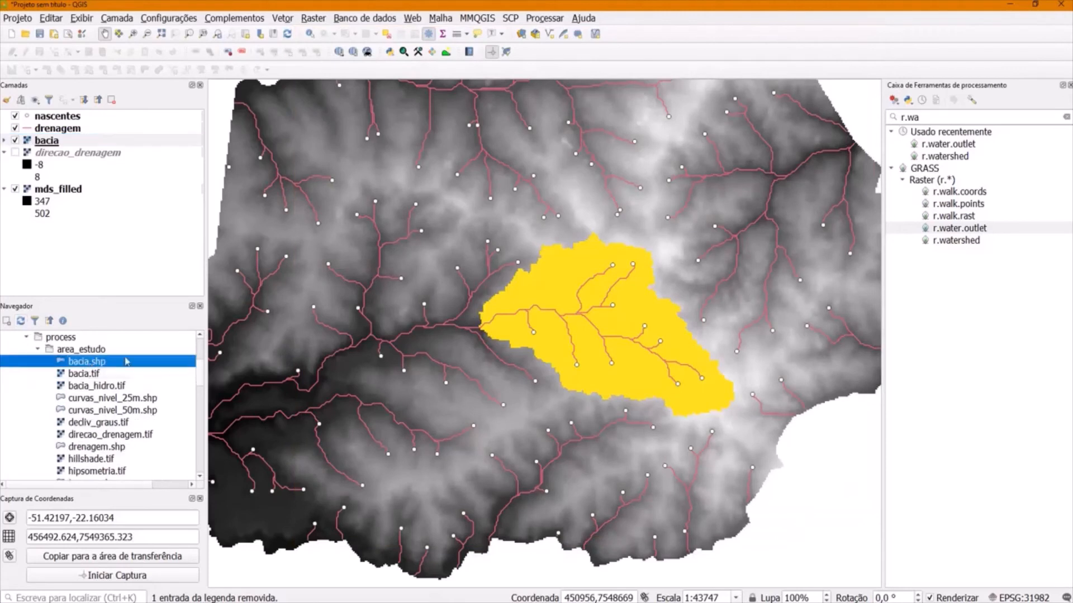
left_click_drag(414, 235, 413, 235)
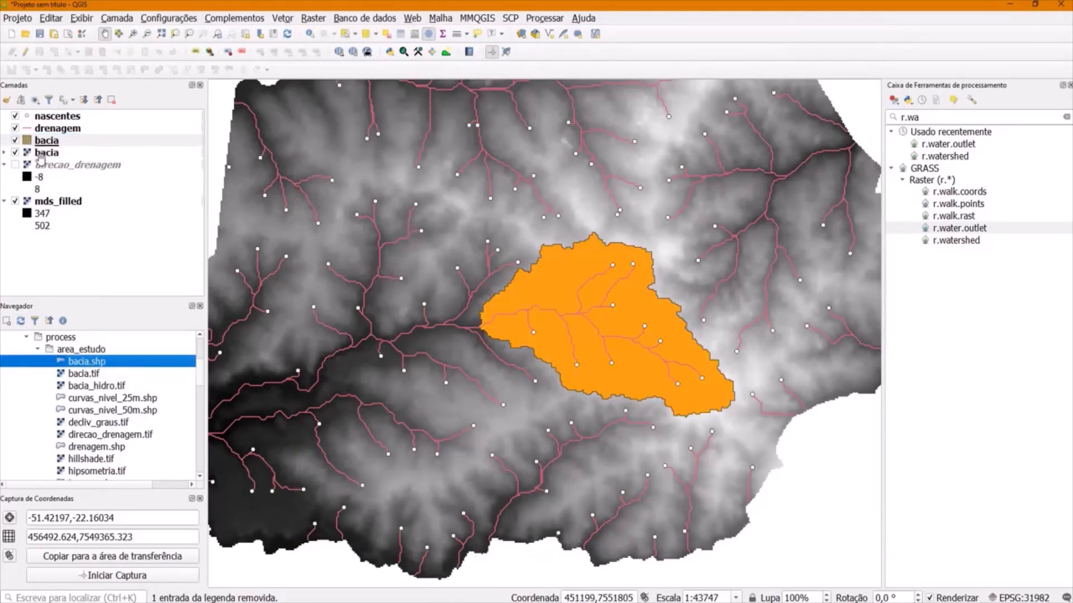
left_click(15, 153)
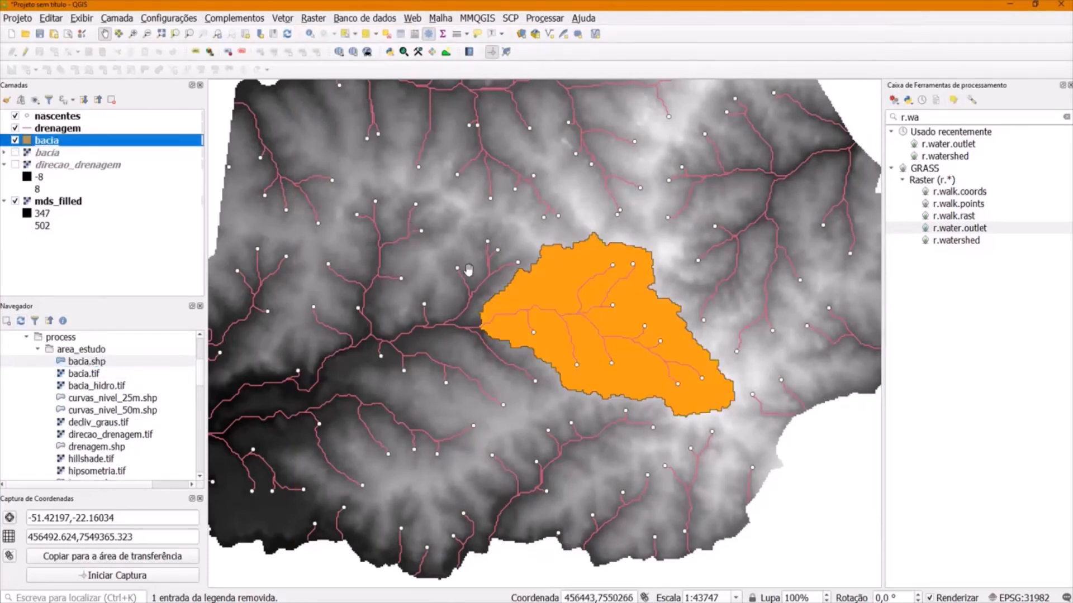
- Open the bacia polygon layer's attribute table in table view, shrink its window and check which polygon its record selects
right_click(42, 146)
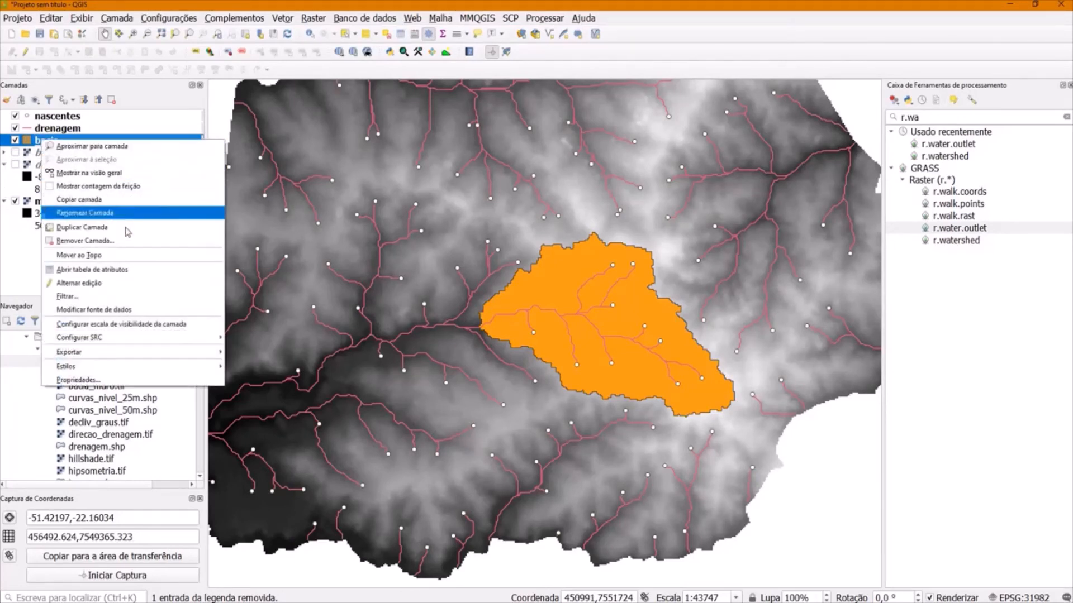
left_click(92, 269)
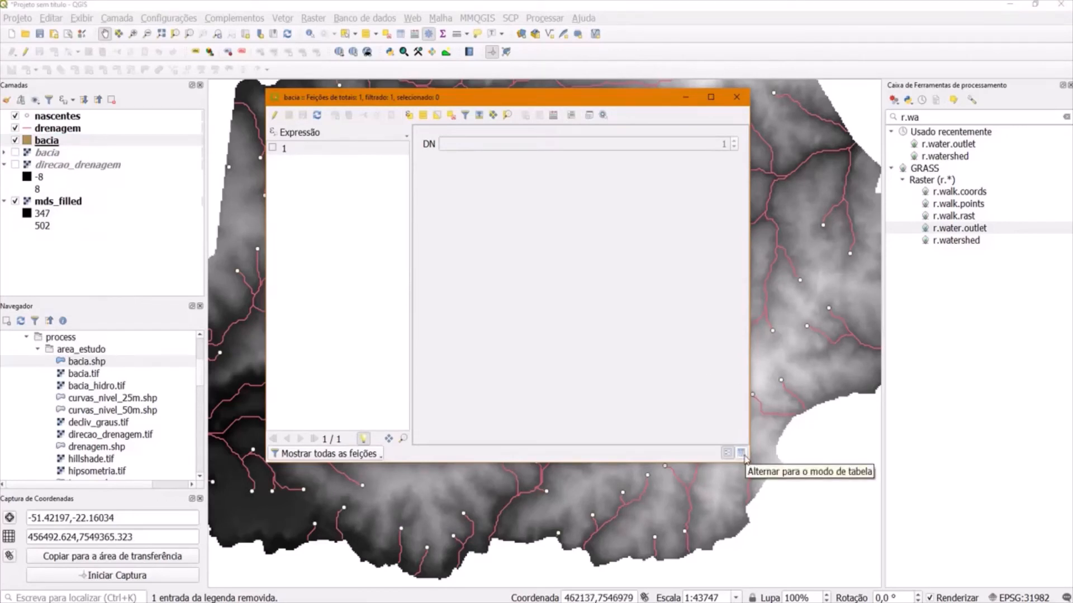
left_click(741, 453)
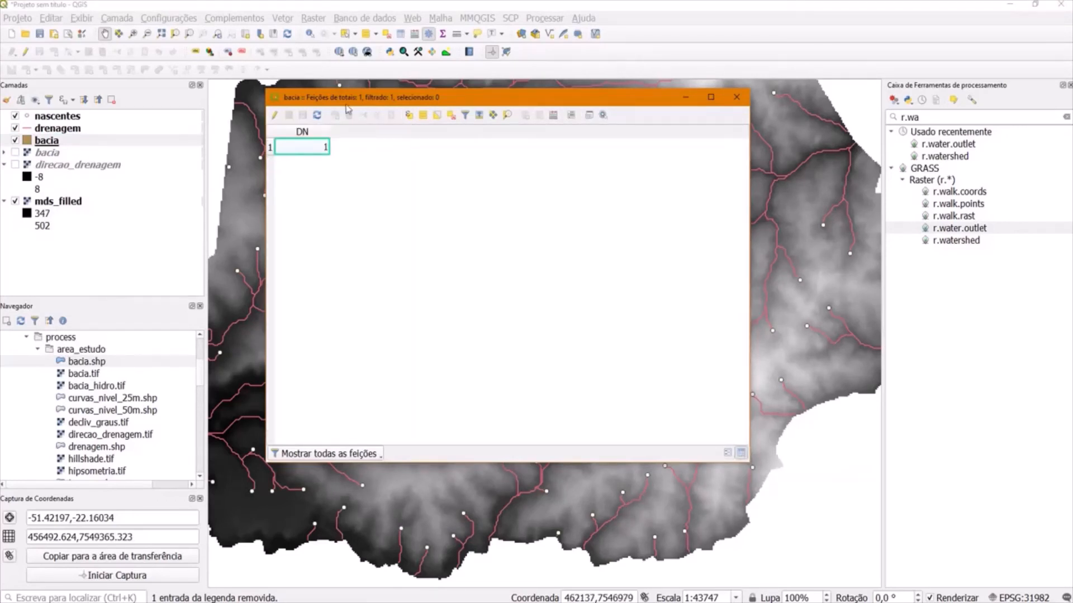
left_click_drag(749, 454, 737, 210)
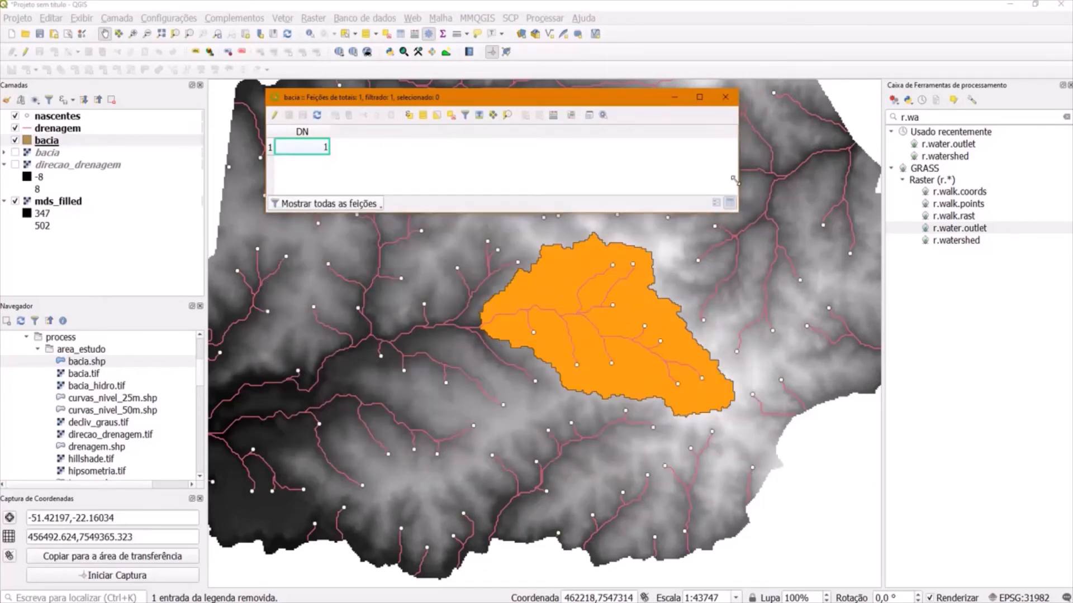
left_click(271, 147)
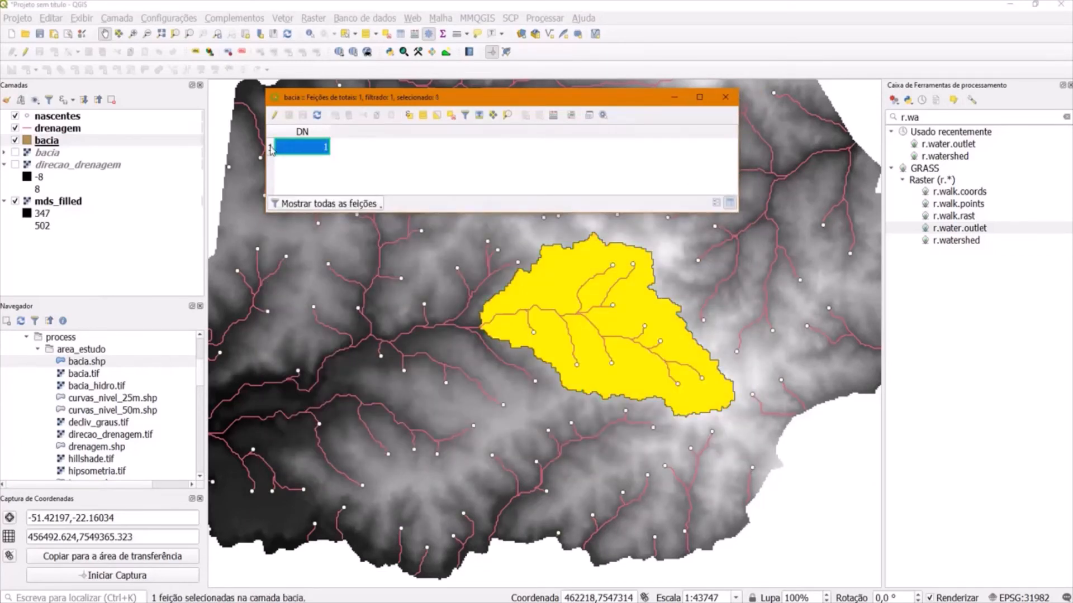
left_click(451, 115)
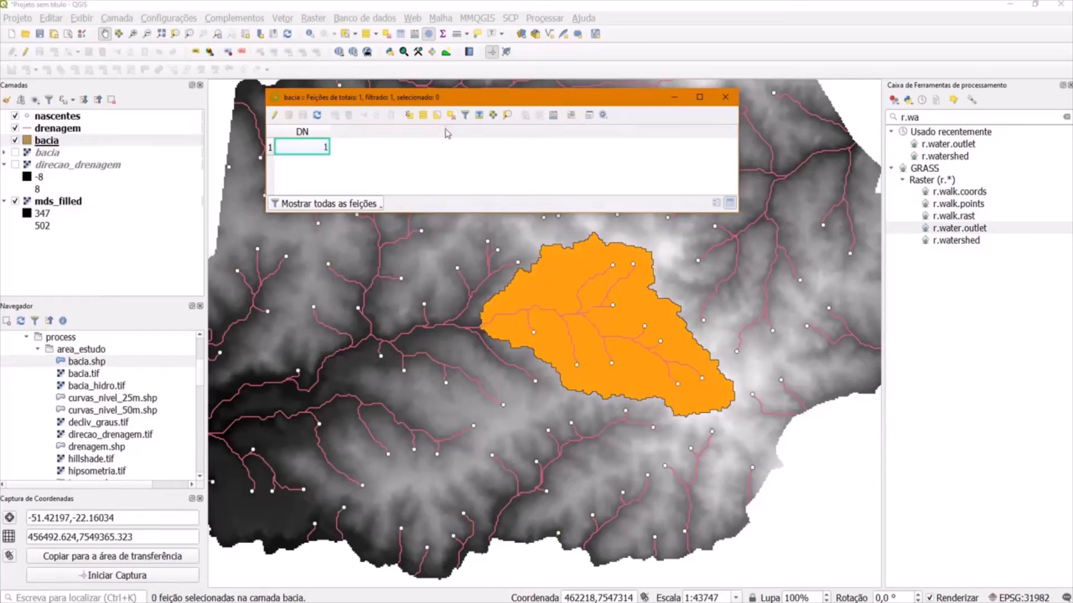
left_click_drag(436, 99, 430, 95)
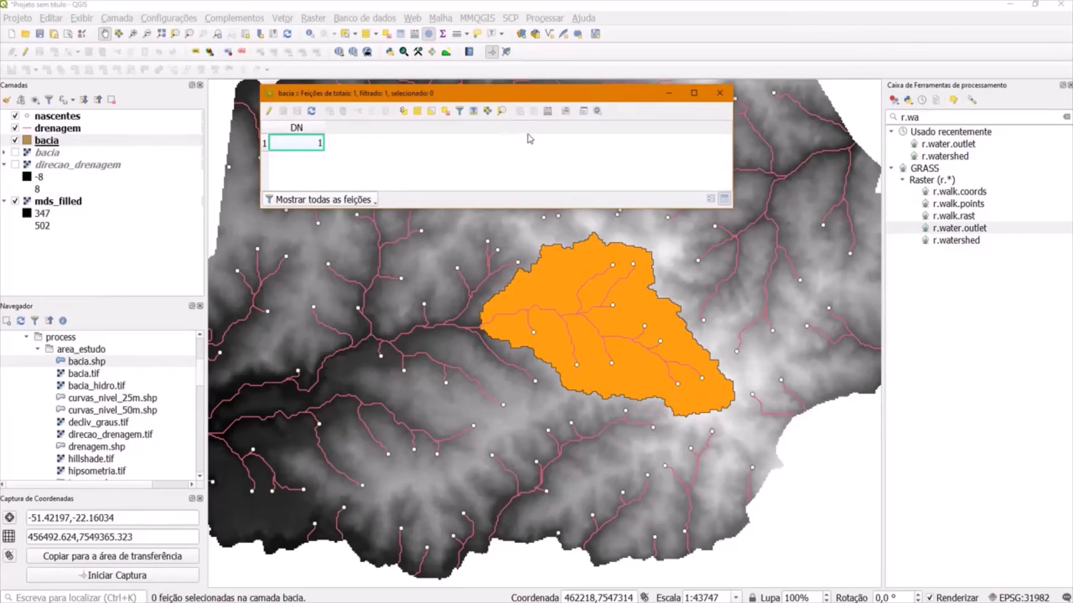
- Set up a new field area_km2 in the field calculator as a decimal number with precision 2
left_click(547, 112)
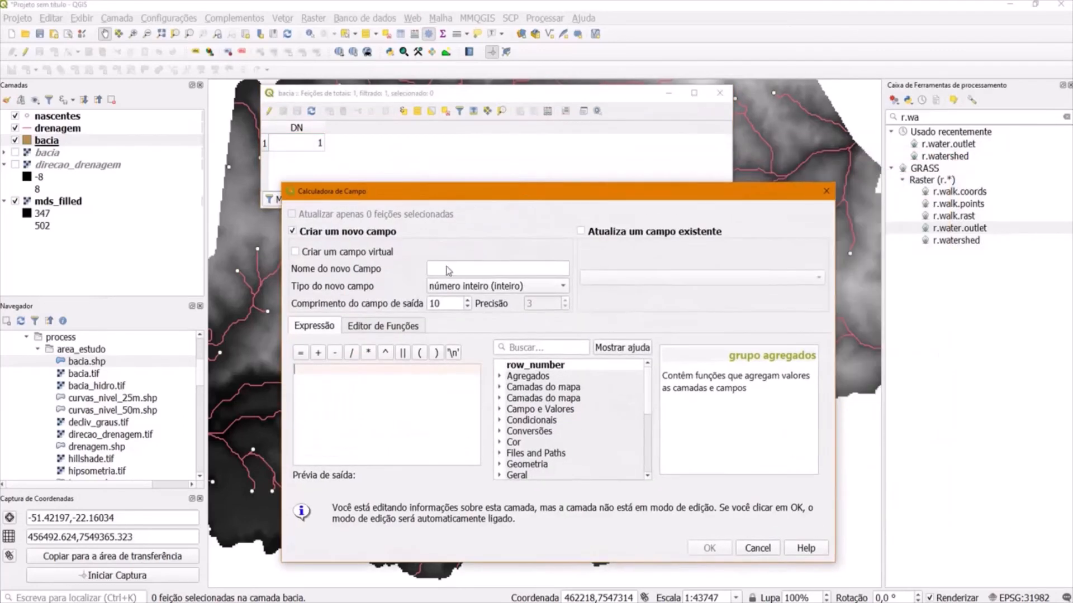
type("a")
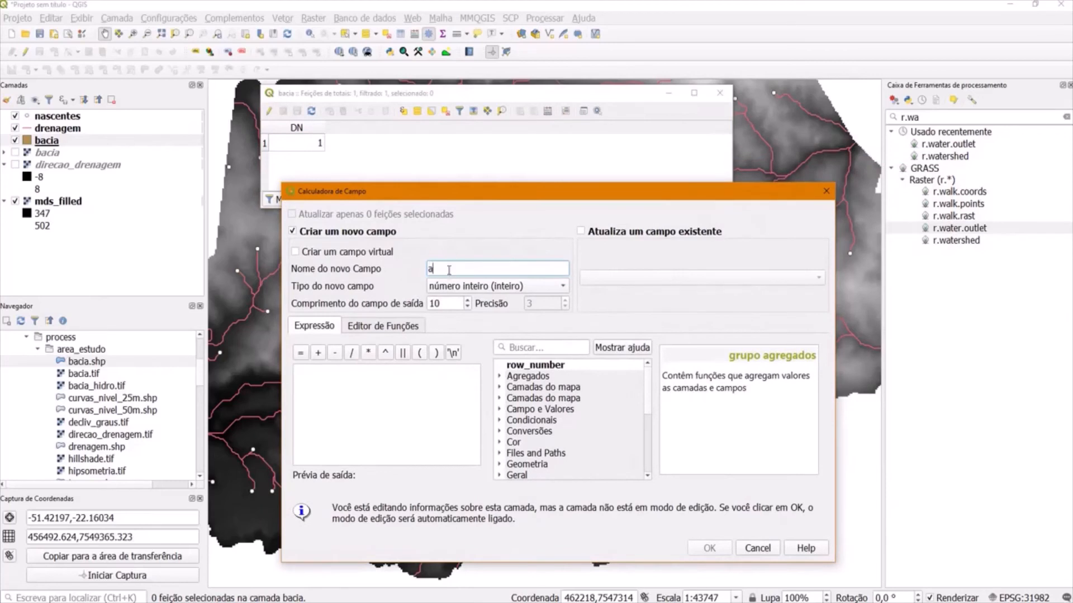
type("rea_km2")
left_click_drag(468, 267, 455, 268)
left_click(441, 287)
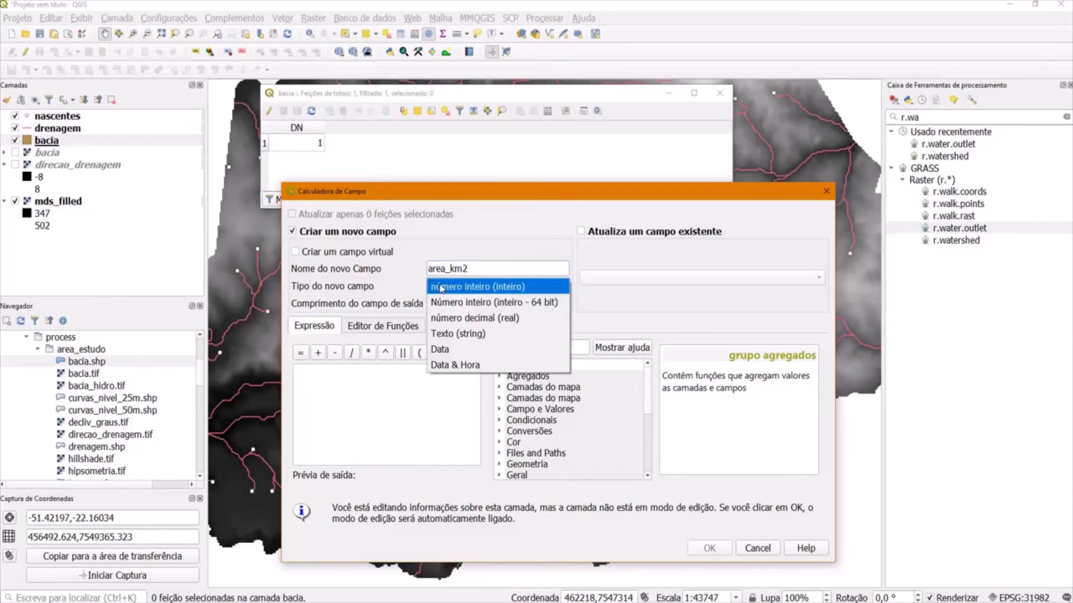
left_click(525, 318)
double_click(527, 303)
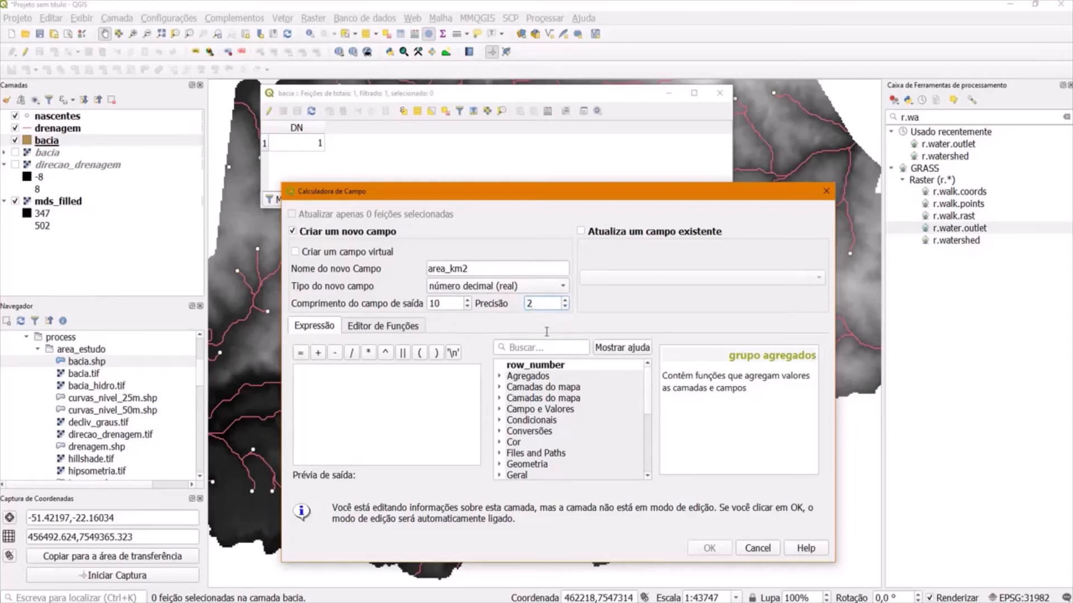
- Calculate the area_km2 field with the expression $area / 1000000
left_click(553, 349)
type("area")
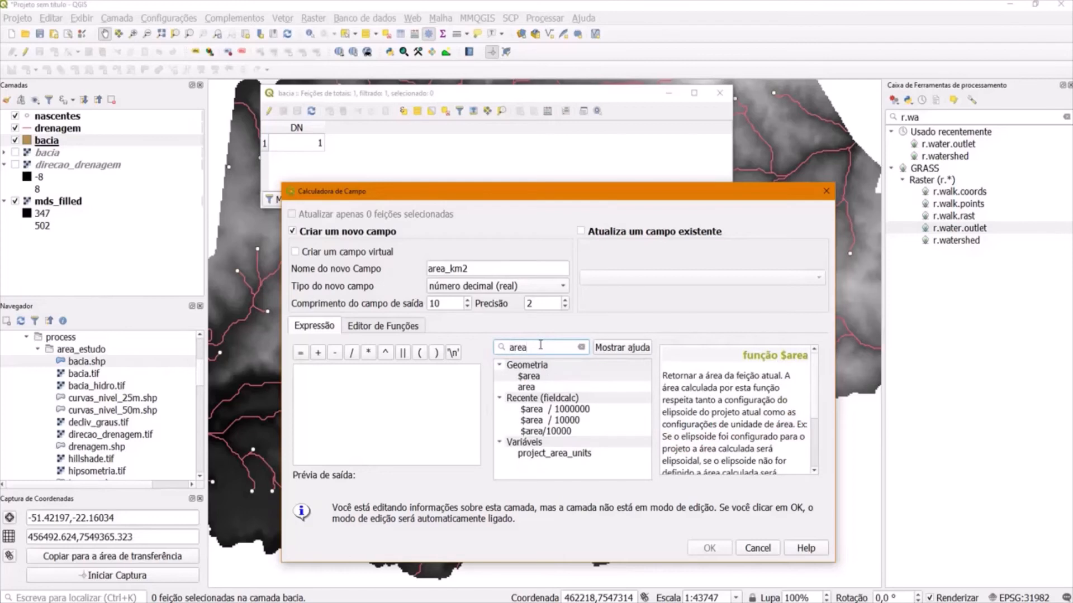
left_click(528, 379)
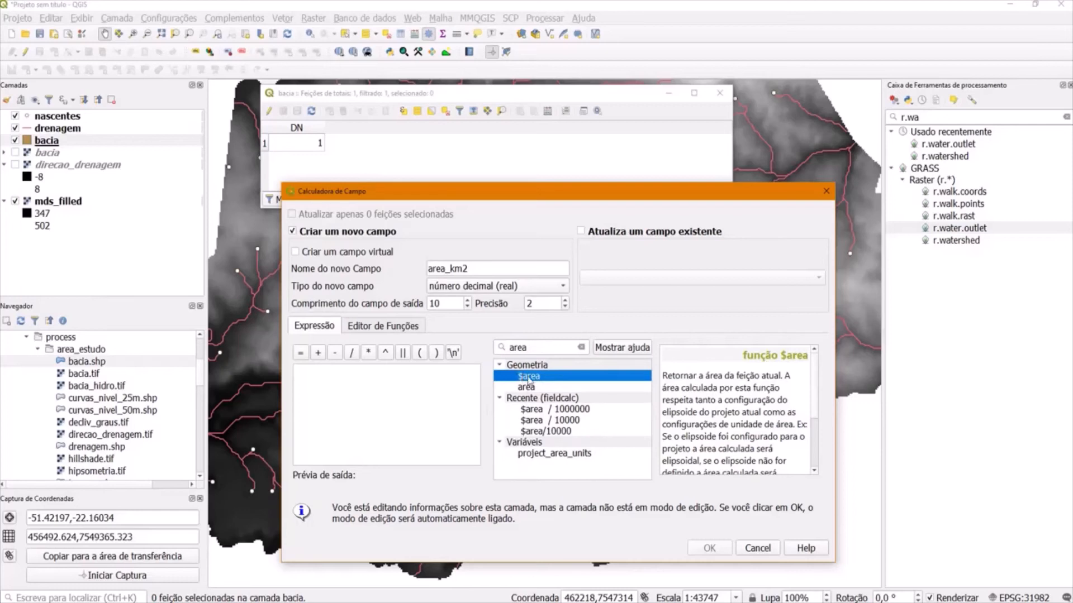
double_click(552, 379)
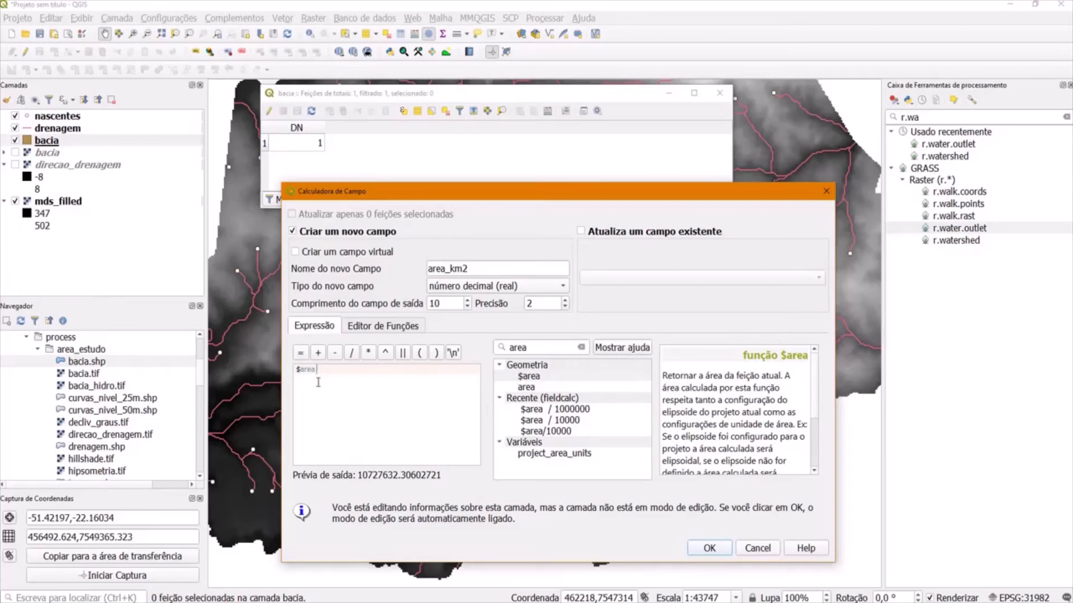
left_click(351, 353)
type("10000000")
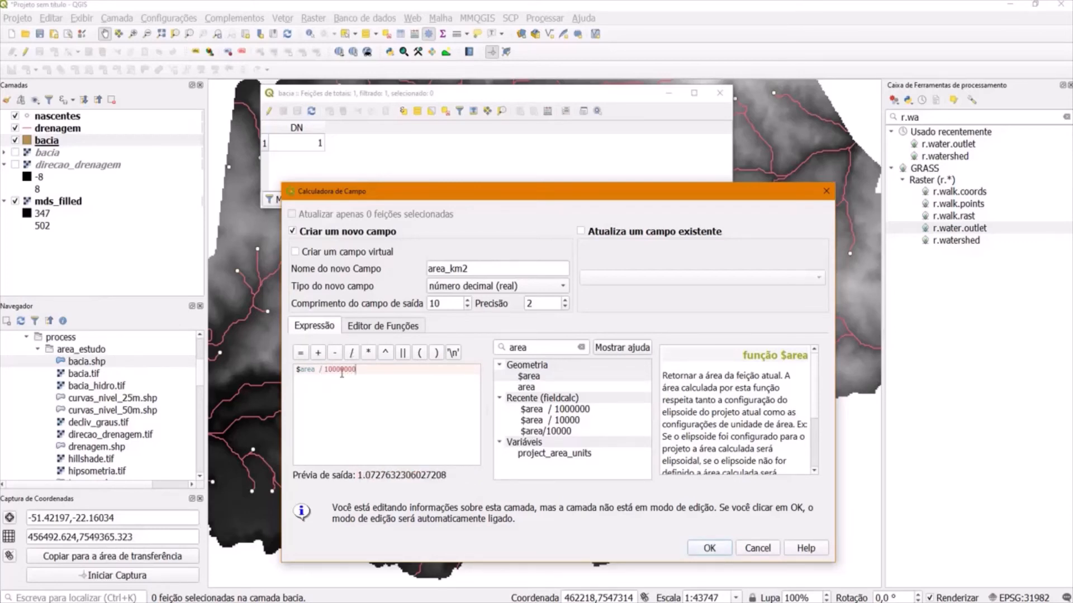
key("BackSpace")
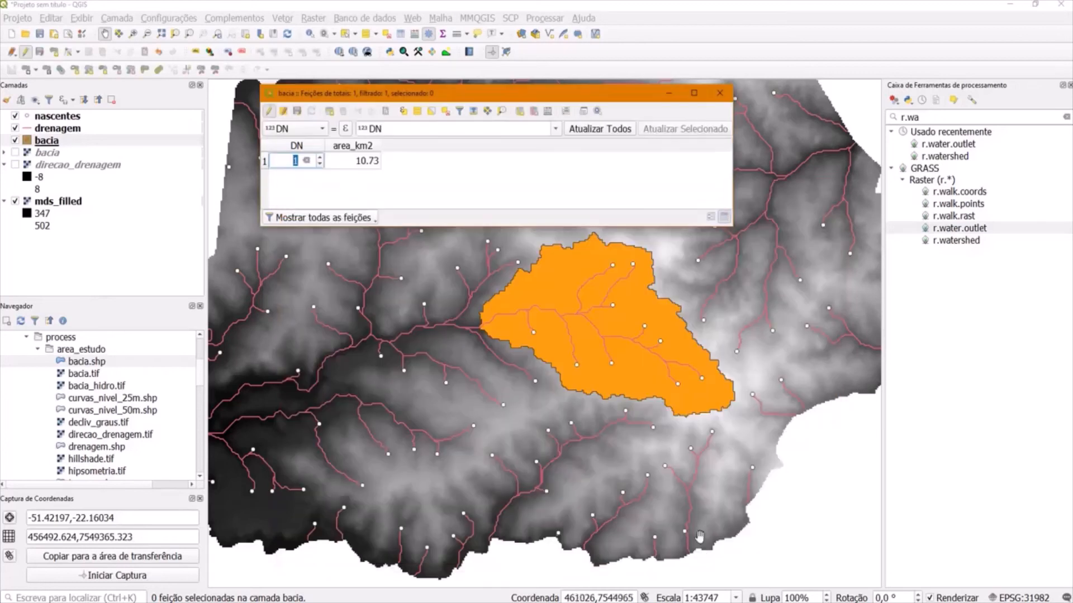
left_click(710, 548)
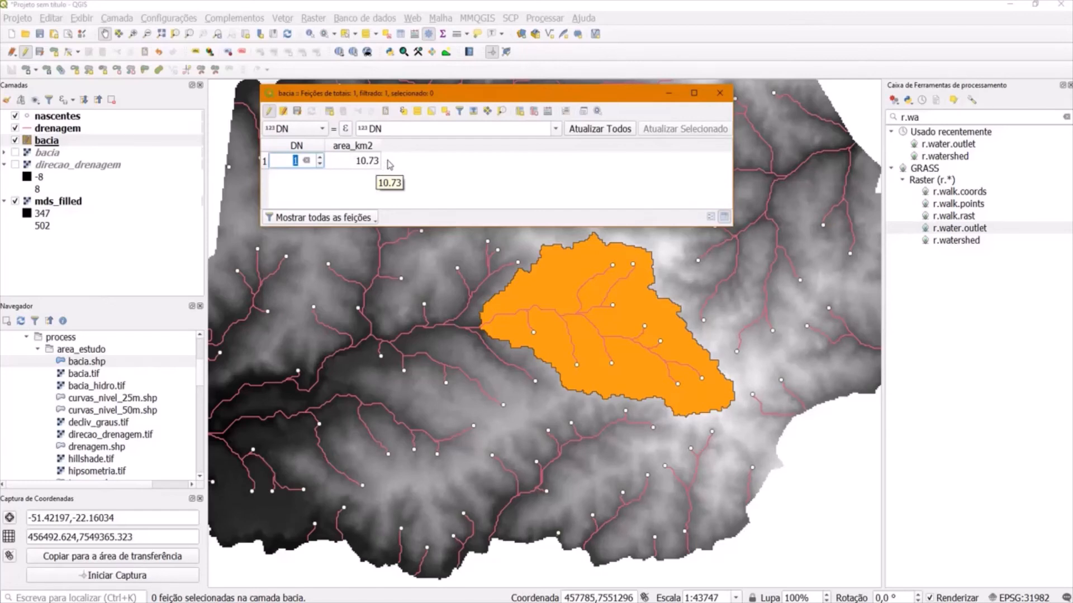
- Set up a second new field peri_km in the field calculator as a decimal number
left_click(549, 111)
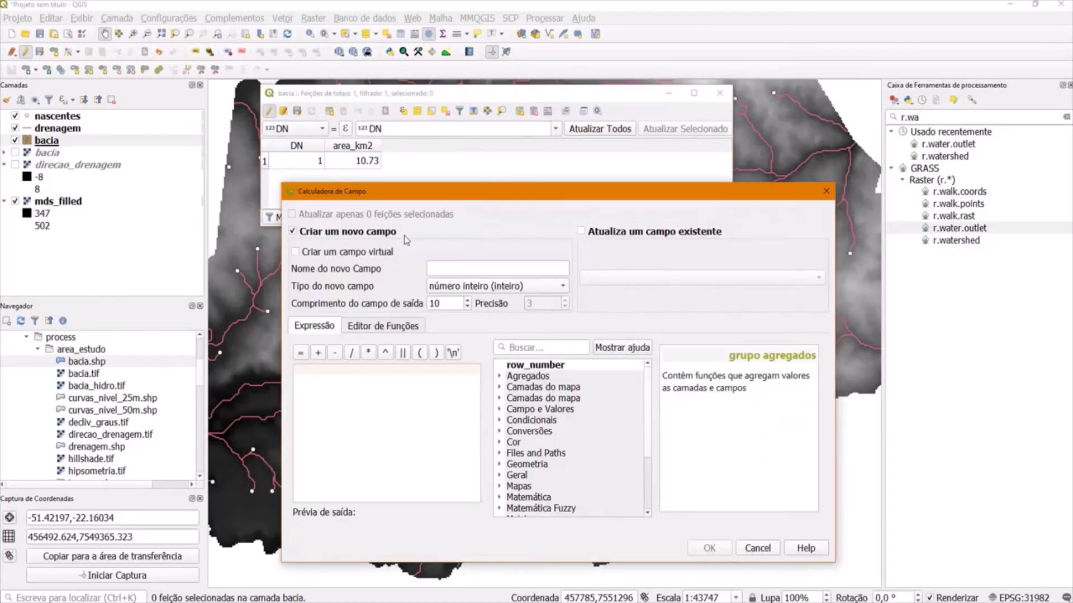
left_click(453, 266)
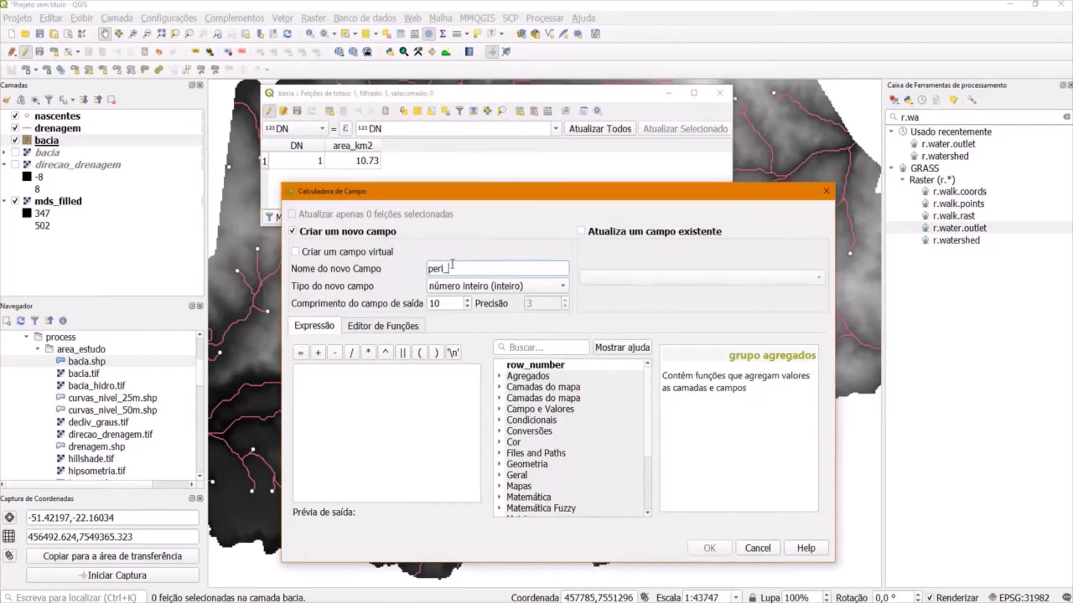
type("peri_km")
left_click(450, 288)
left_click(463, 318)
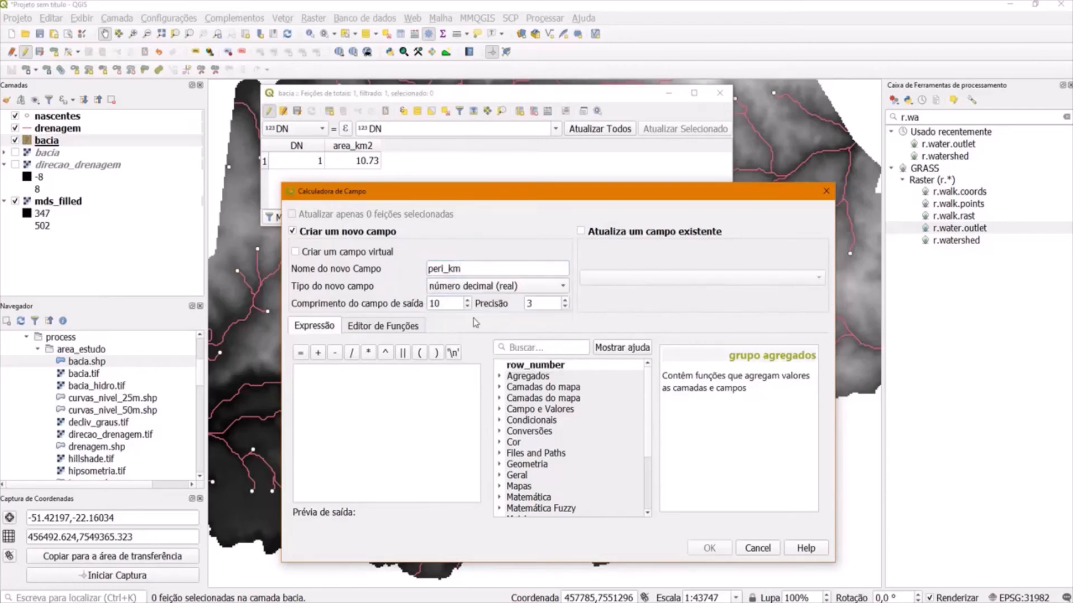
- Calculate the peri_km field with the expression $perimeter / 1000
left_click(521, 347)
type("perim")
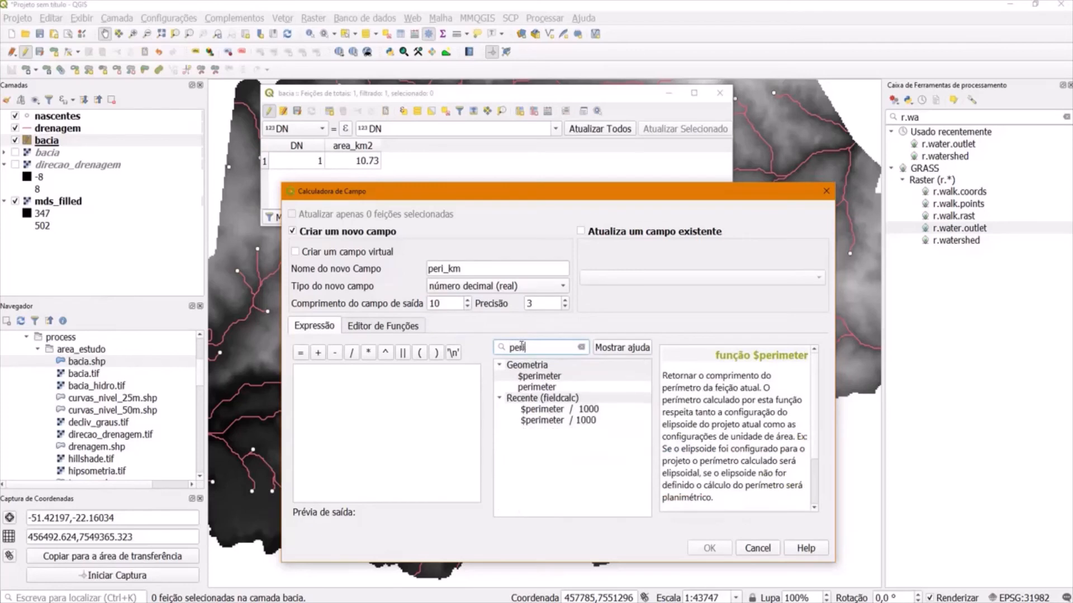
left_click(537, 376)
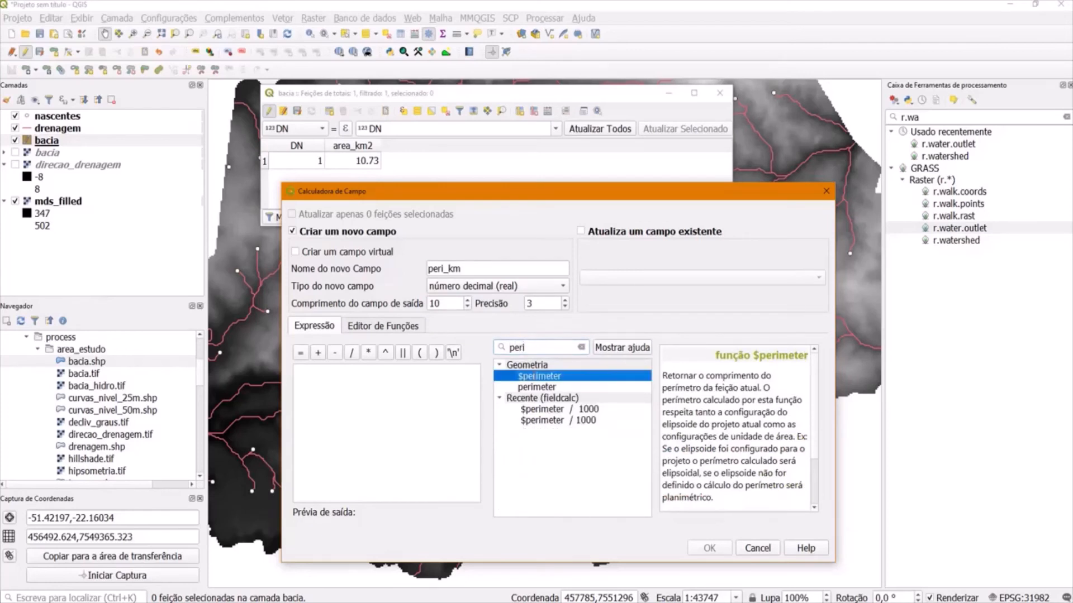
double_click(565, 378)
left_click(351, 353)
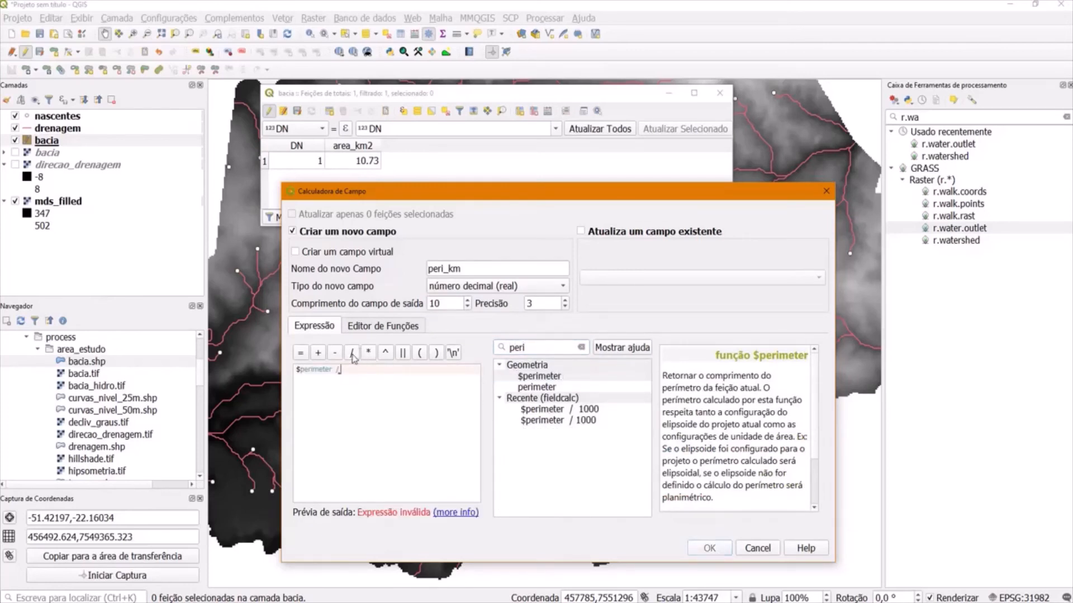
type("1000")
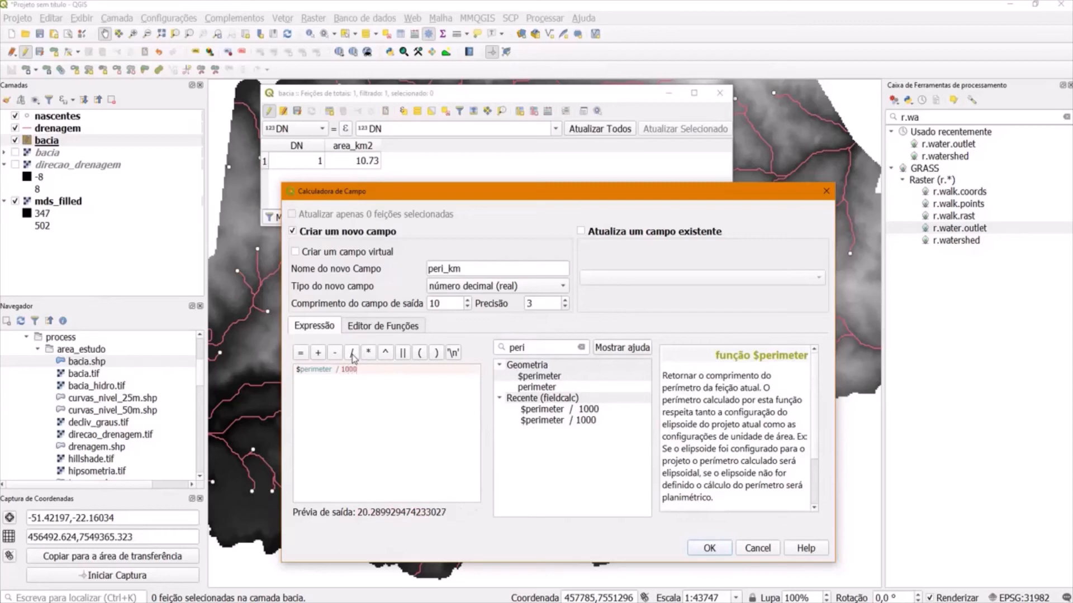
left_click(707, 548)
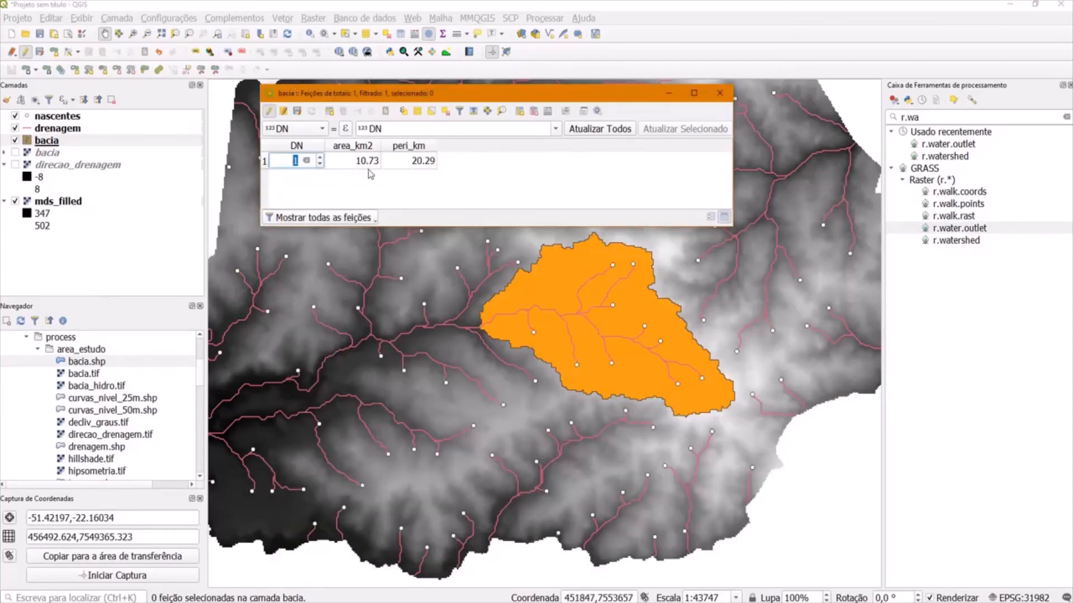
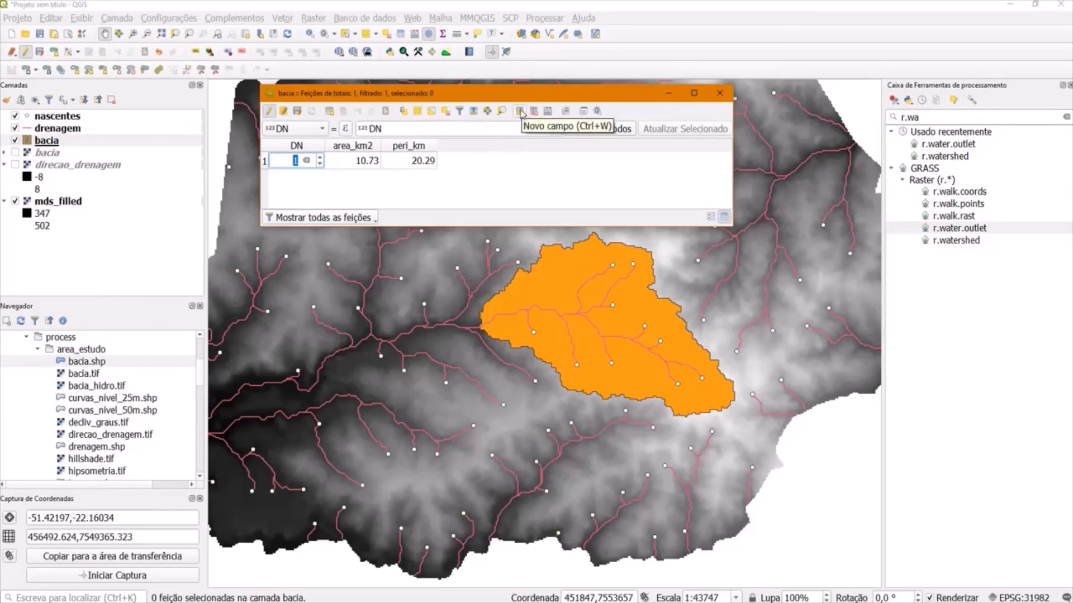
- Add a text (string) field called NOME with length 100 to the bacia attribute table
left_click(520, 114)
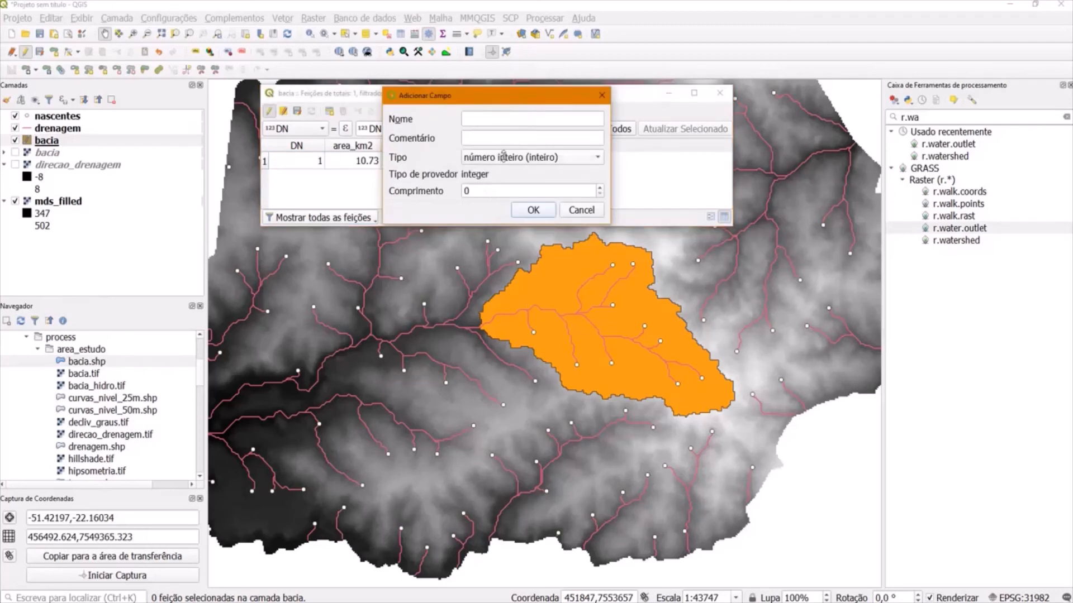
left_click(479, 117)
type("NOME")
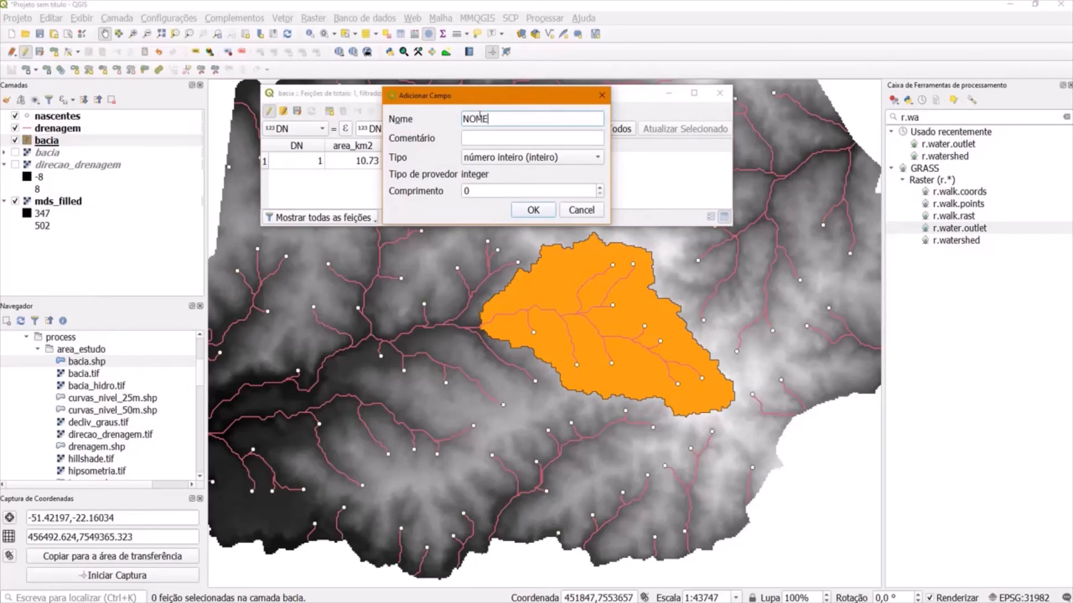
left_click(495, 140)
left_click(505, 156)
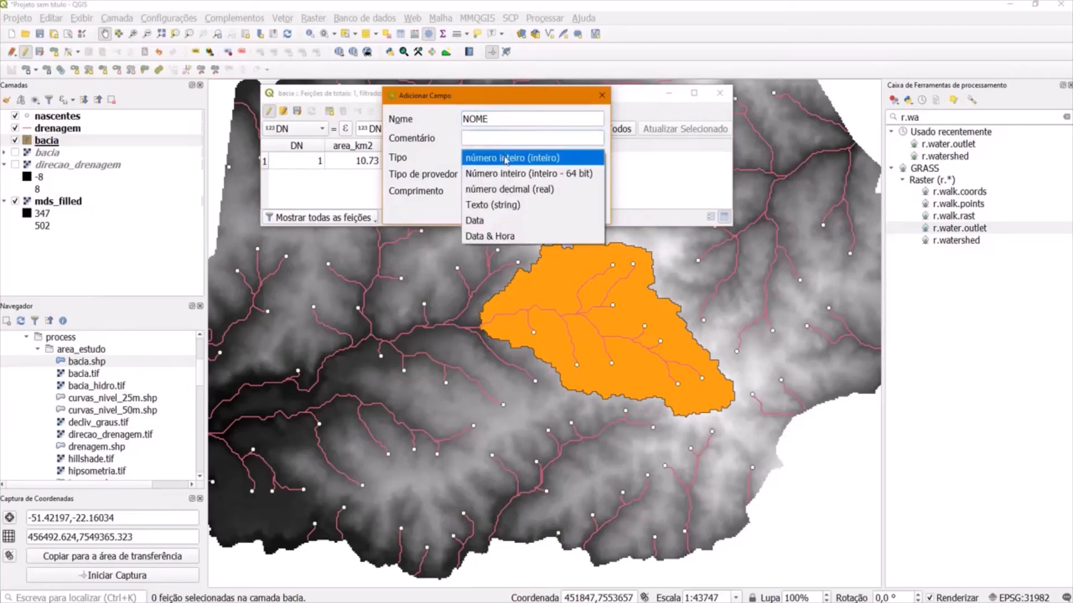
left_click(507, 204)
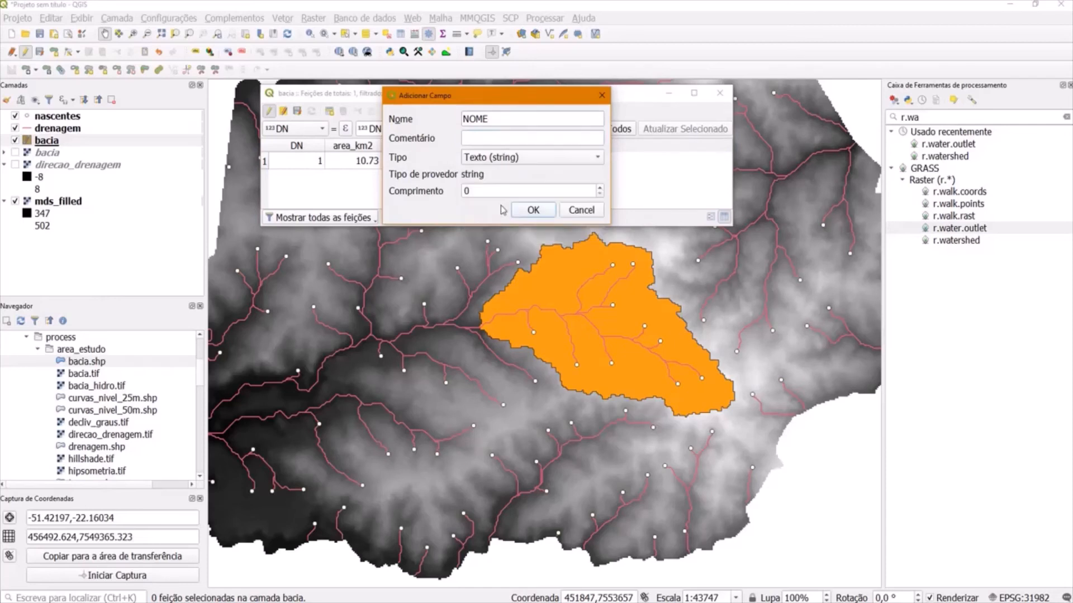
double_click(471, 192)
type("10")
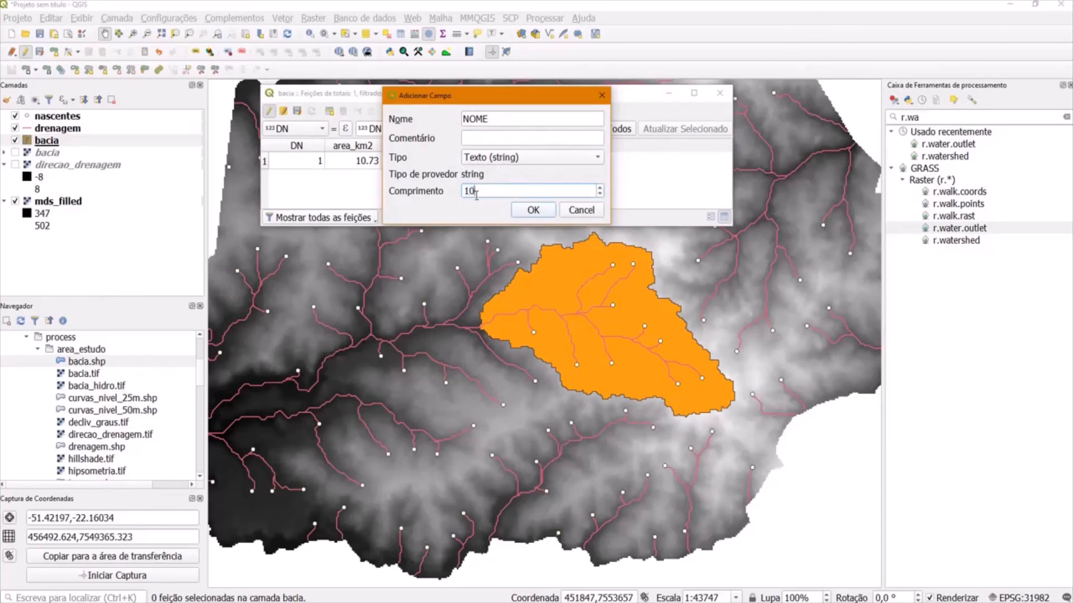
type("0")
left_click(530, 211)
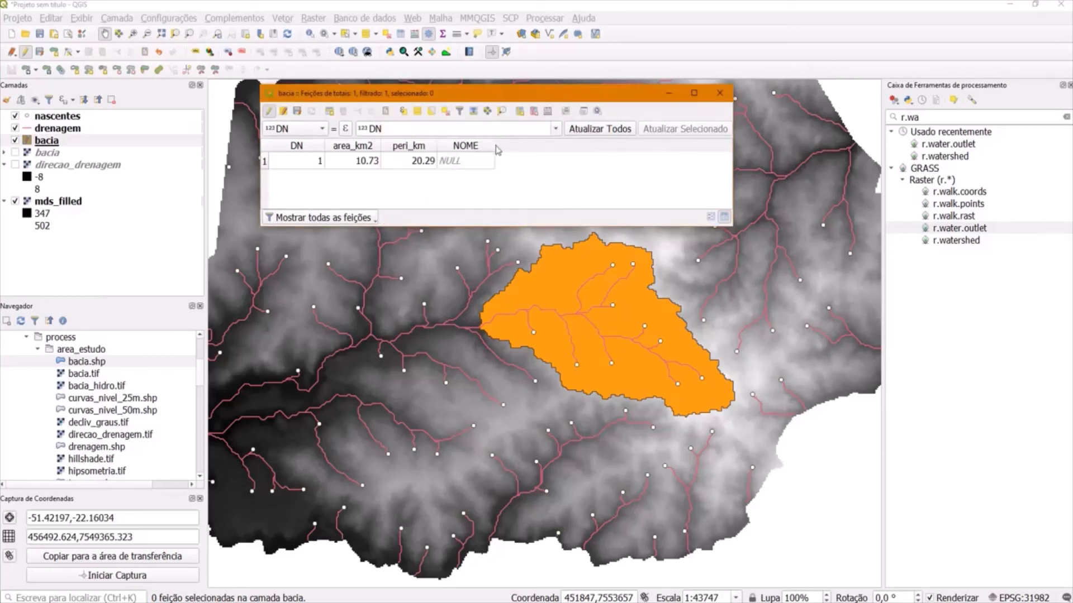
- Widen the NOME column and enter "Bacia Hidrográfica do Rio Timburí" as the basin's name
left_click_drag(493, 145, 616, 146)
double_click(468, 162)
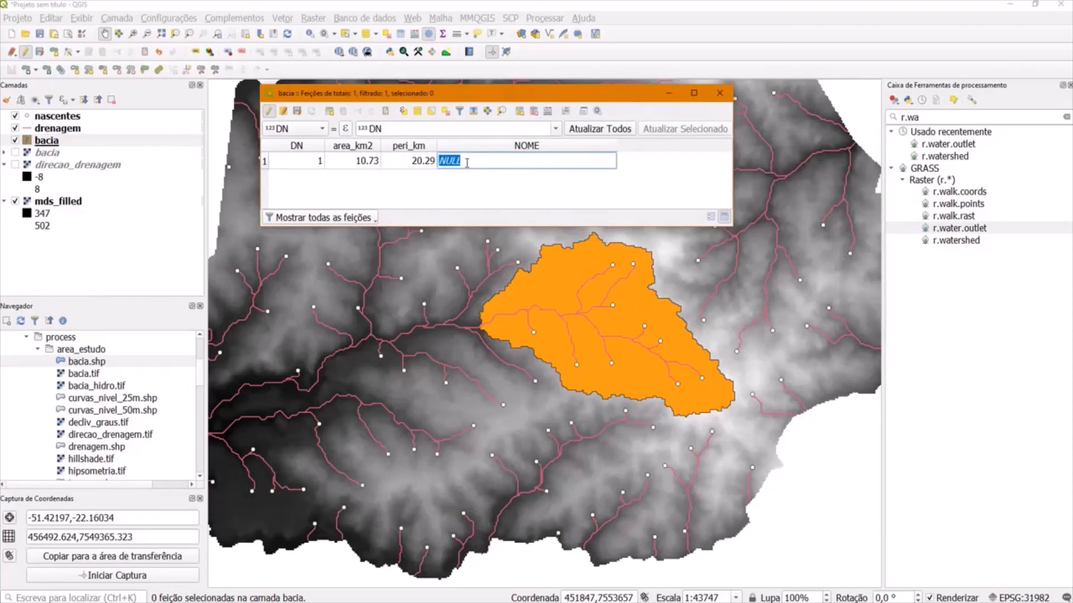
type("Bacia Hidrográfica do")
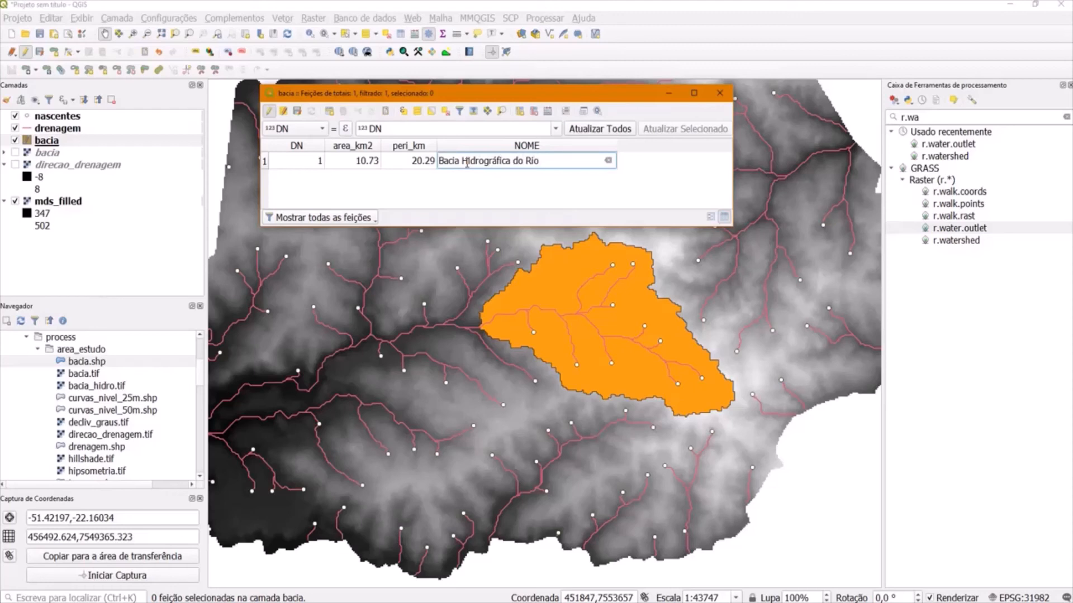
type("Rio Timburi")
key("Return")
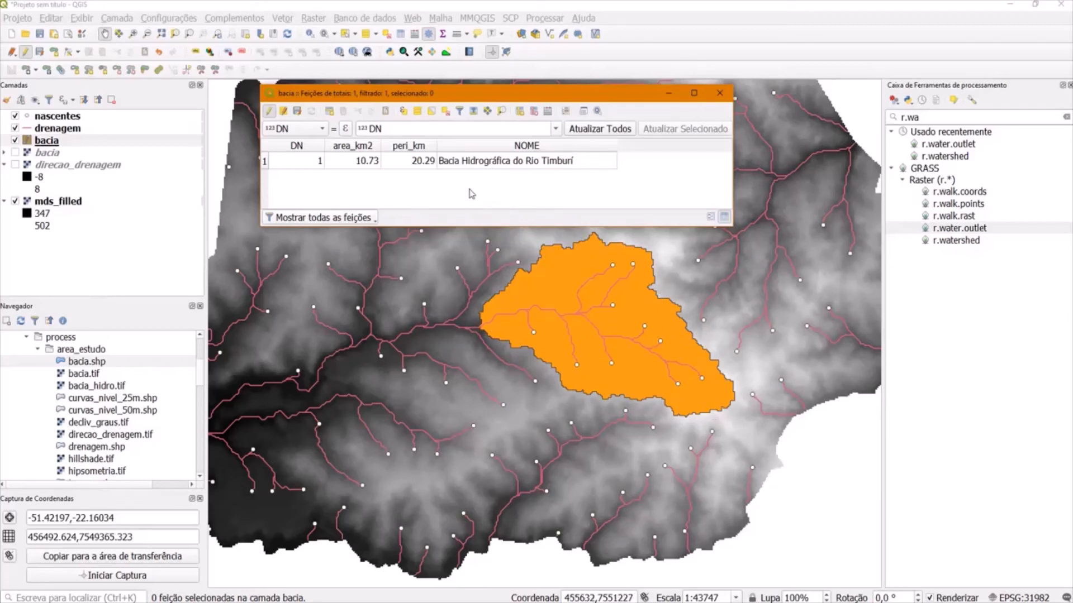
- Save the bacia layer edits, turn off editing and close the attribute table
left_click(300, 117)
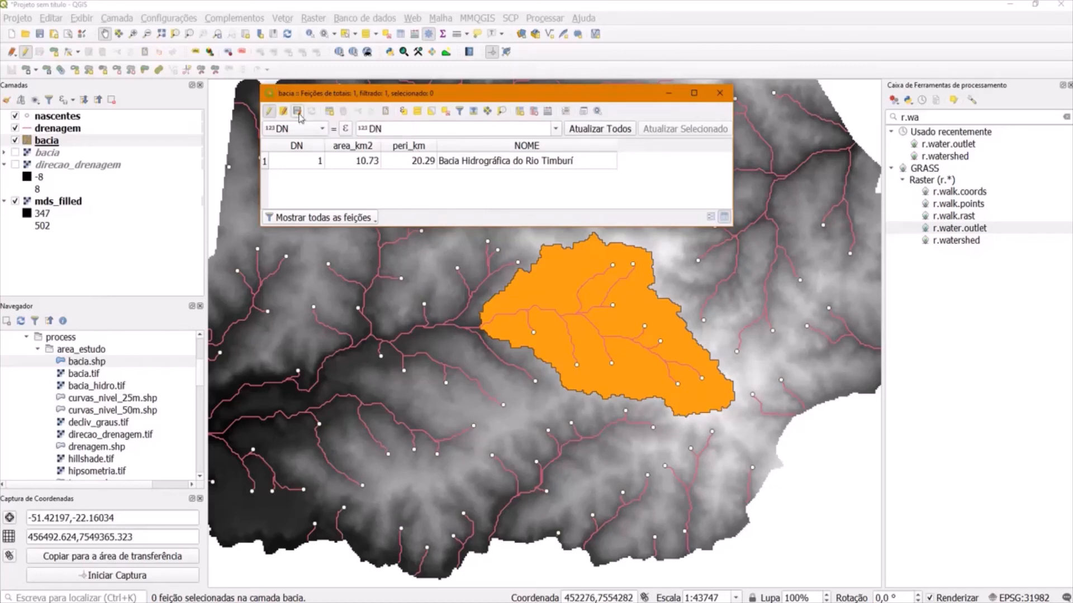
left_click(269, 112)
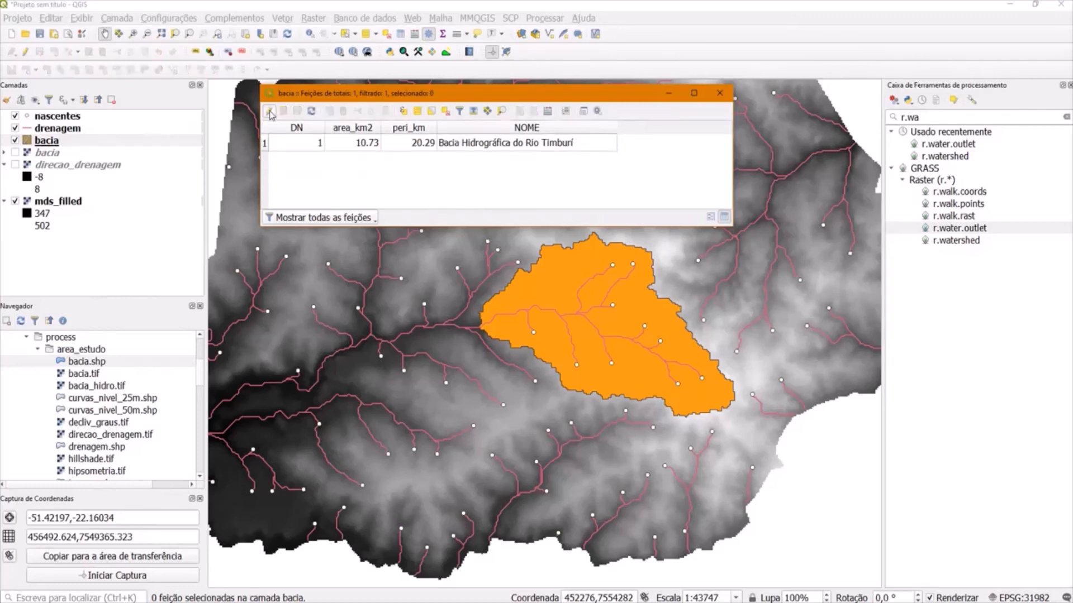
left_click(722, 94)
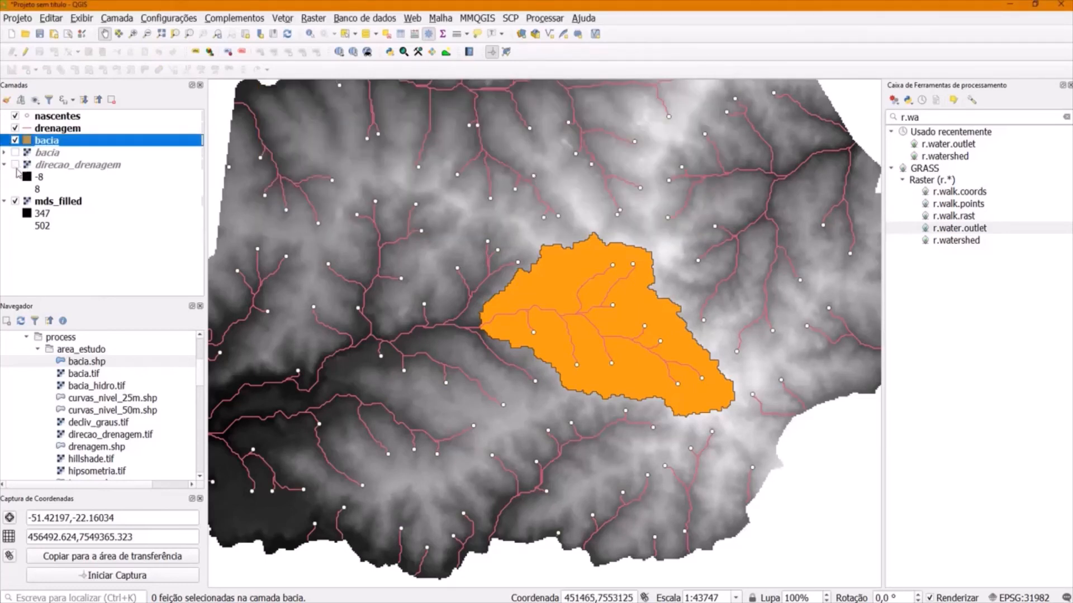
- Hide the mds_filled raster, collapse the direcao_drenagem legend and open the symbology properties of the bacia polygon layer
left_click(15, 202)
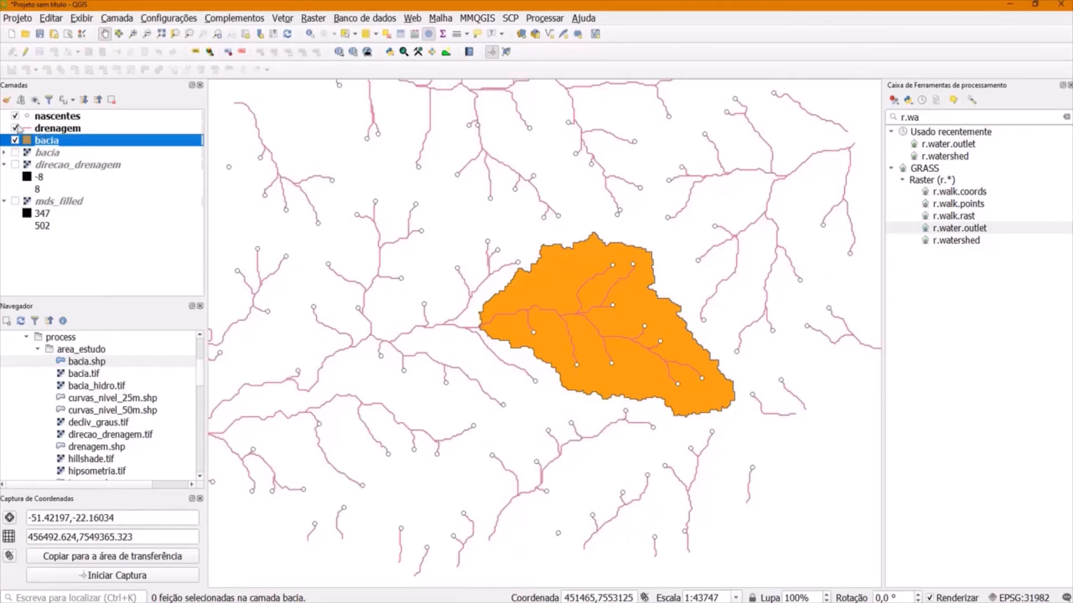
left_click(5, 165)
right_click(59, 143)
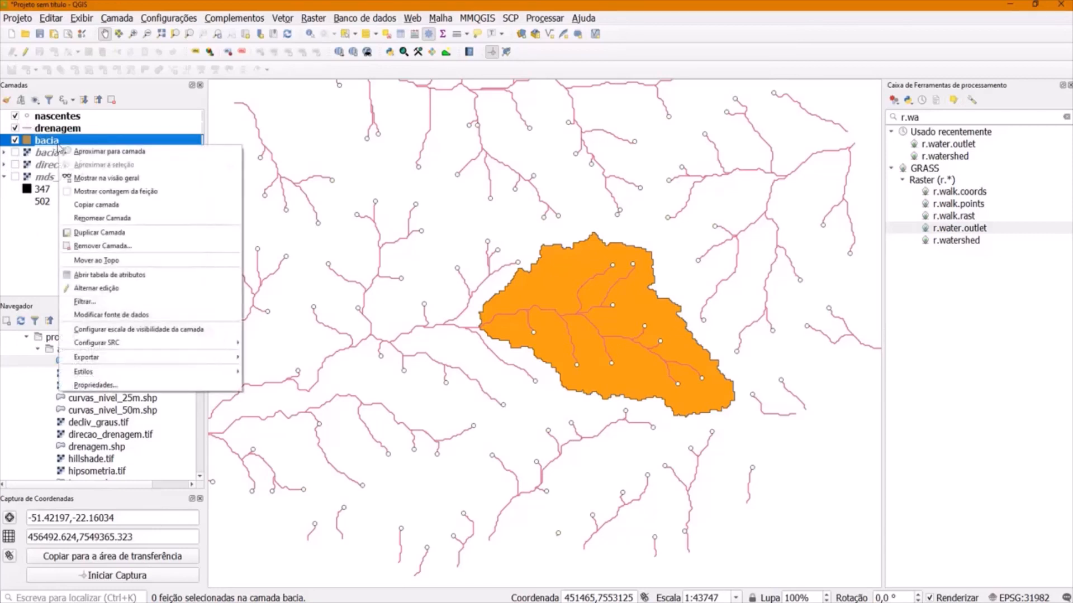
left_click(150, 388)
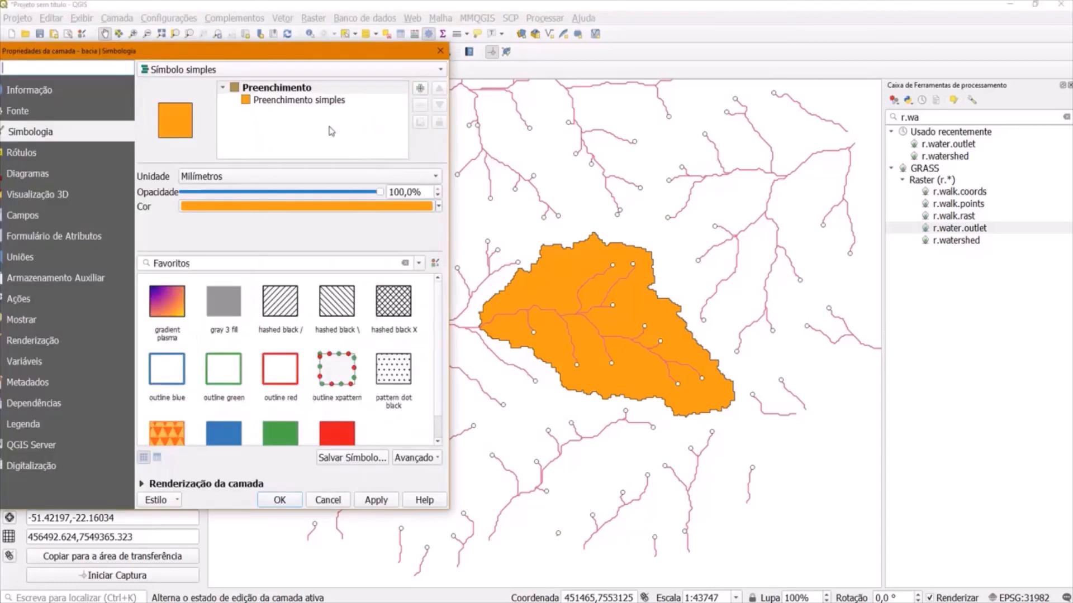
left_click_drag(221, 49, 228, 54)
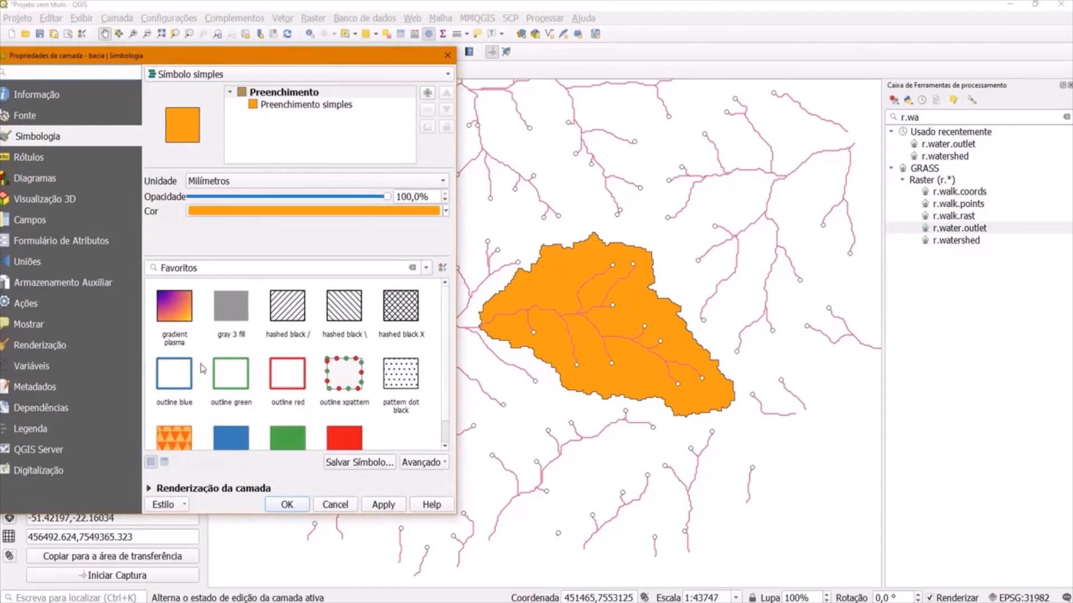
- Style the bacia polygon with the outline red preset, set its stroke style to Linha tracejada (dashed) and apply it
left_click(176, 365)
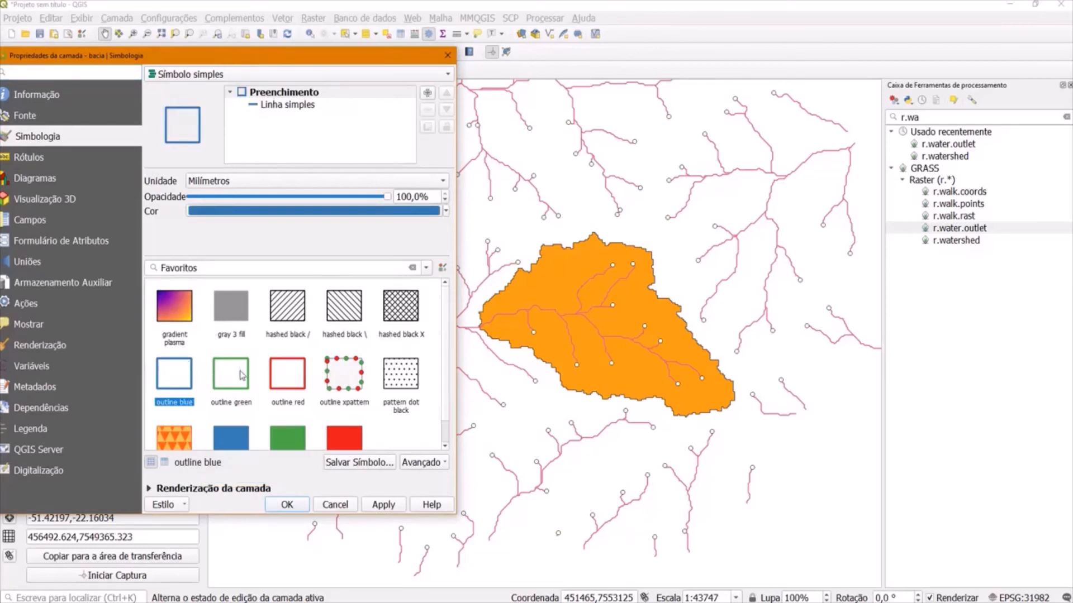
left_click(302, 368)
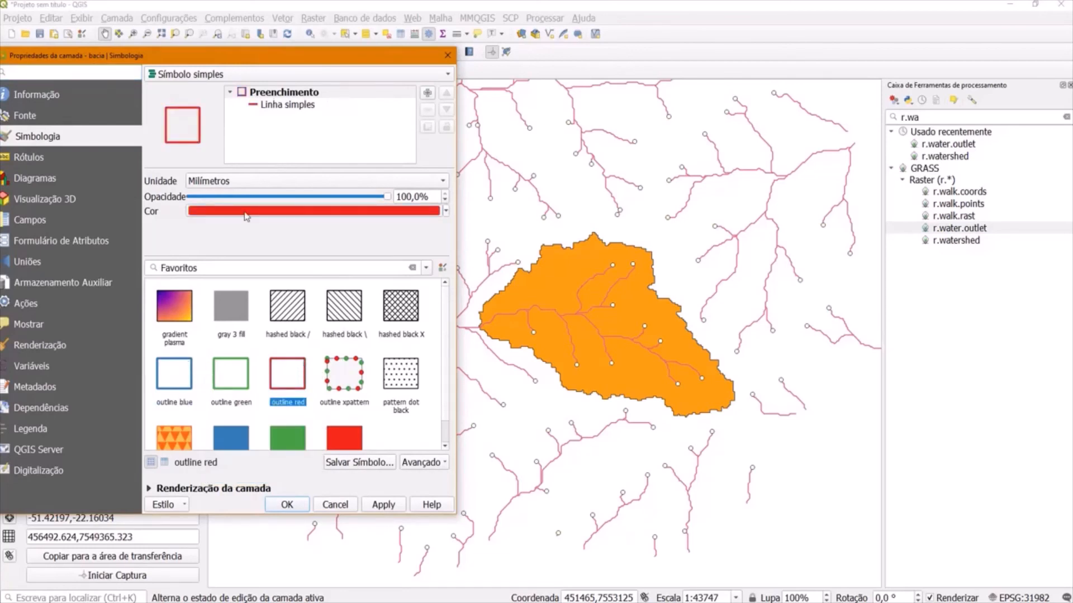
left_click(256, 106)
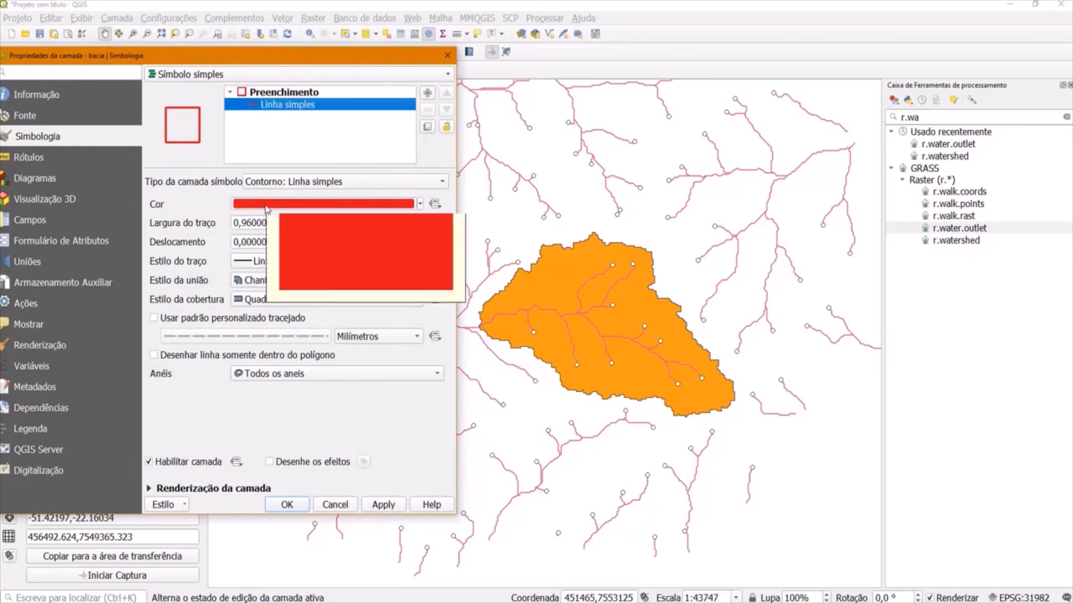
left_click(269, 183)
left_click(274, 195)
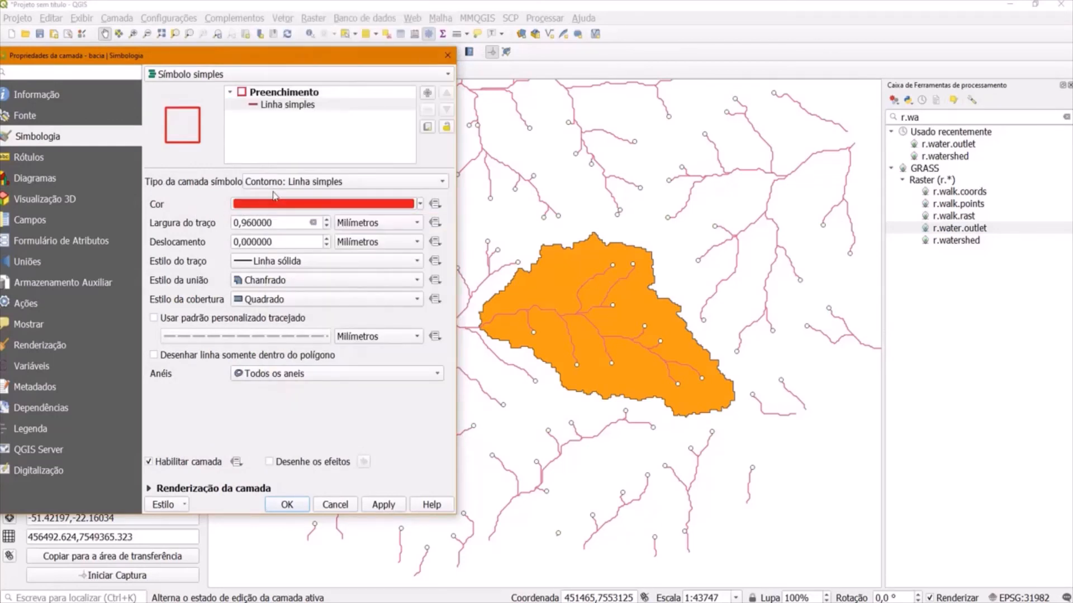
left_click(263, 261)
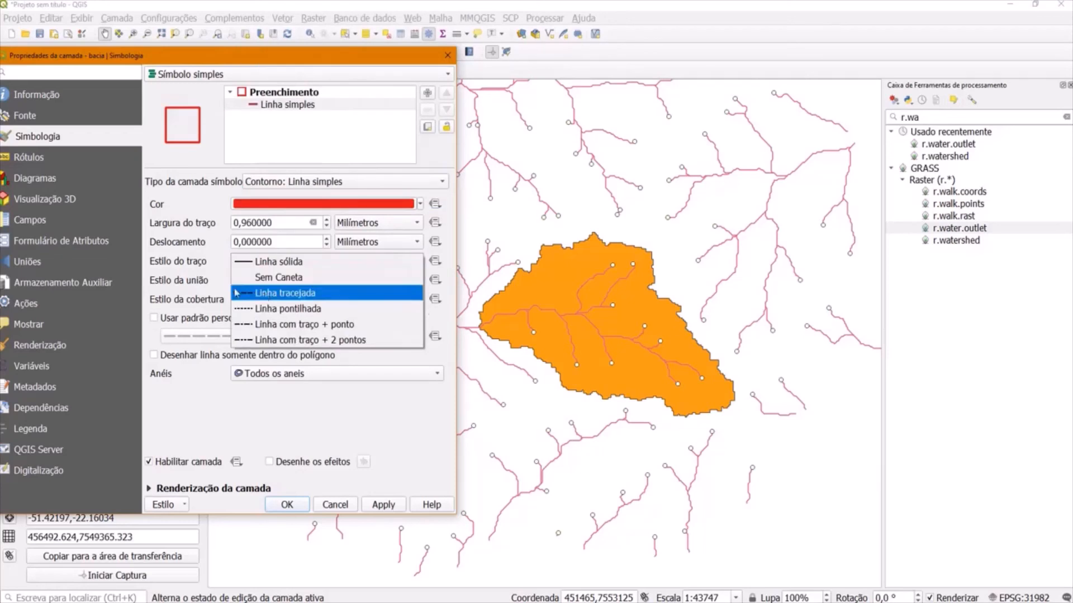
left_click(297, 298)
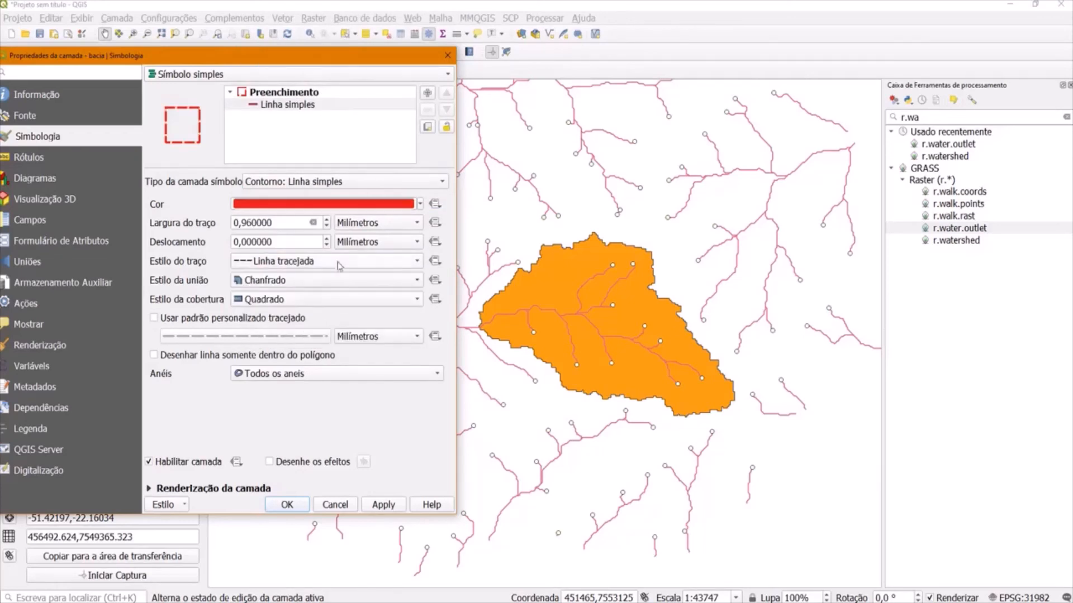
left_click(394, 507)
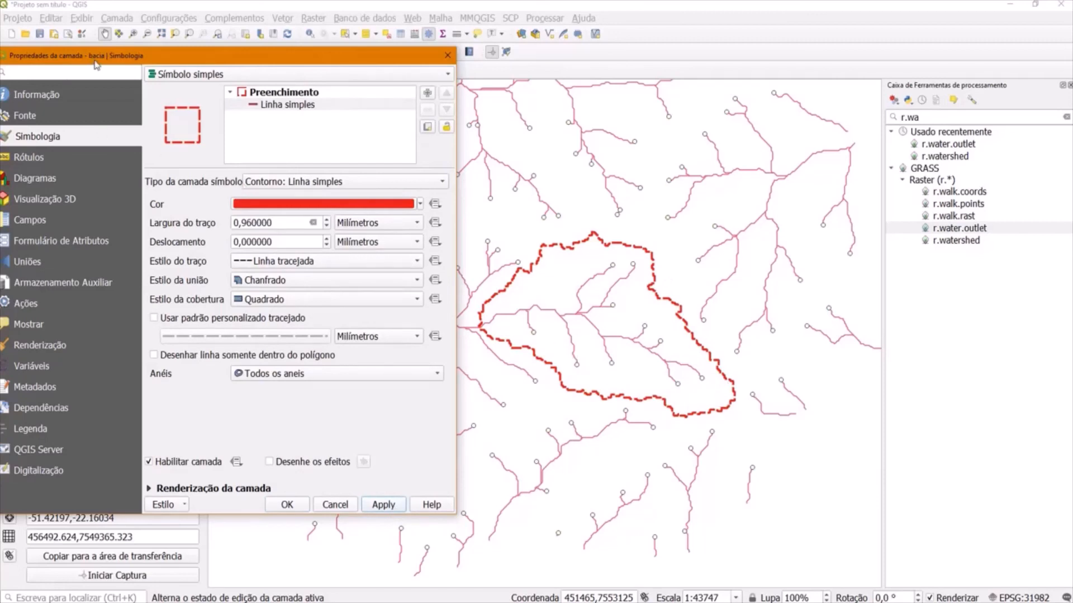
- Enable simple labels (Rótulos simples) on the bacia layer using the NOME field and apply them
left_click_drag(96, 62, 139, 68)
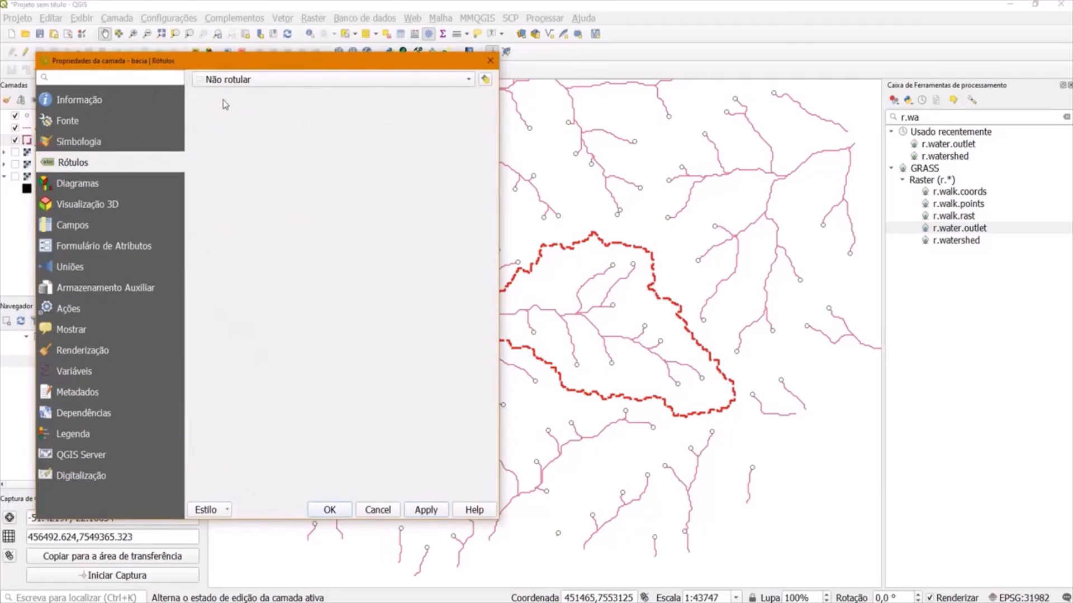
left_click(233, 83)
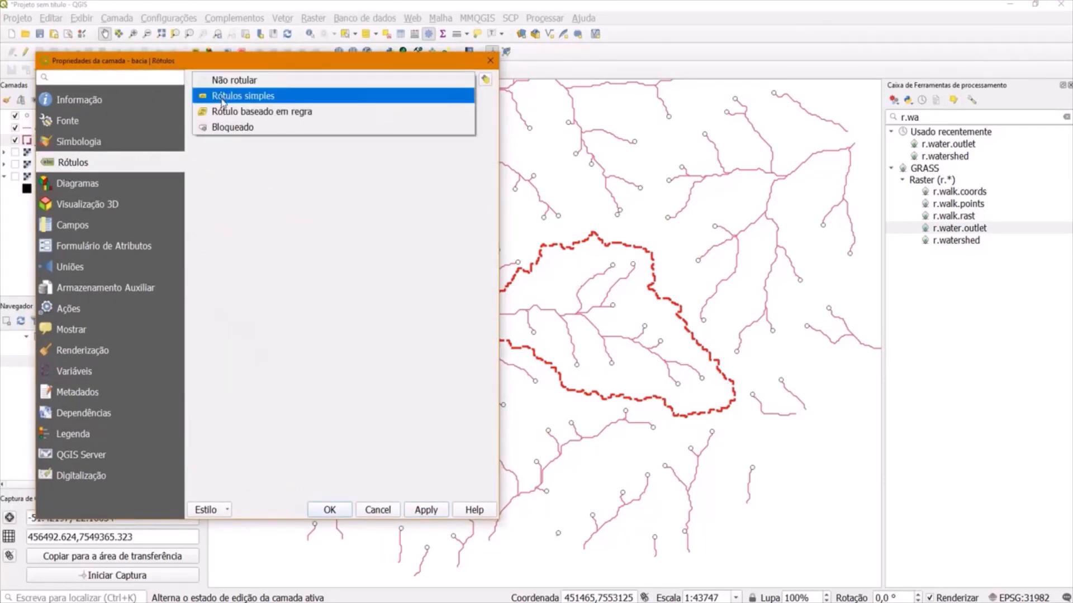
left_click(222, 98)
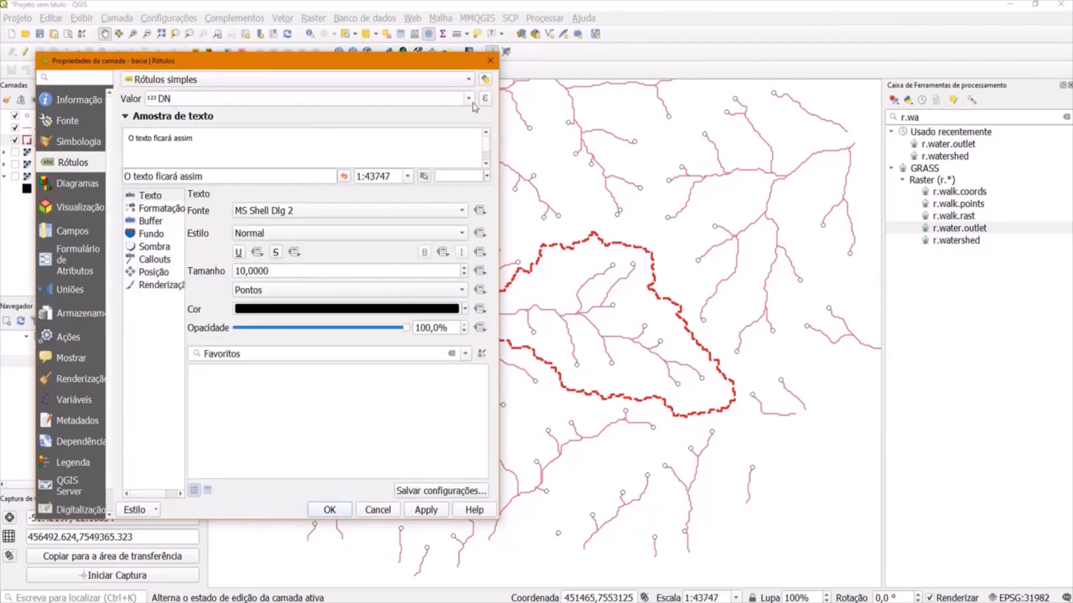
left_click(470, 99)
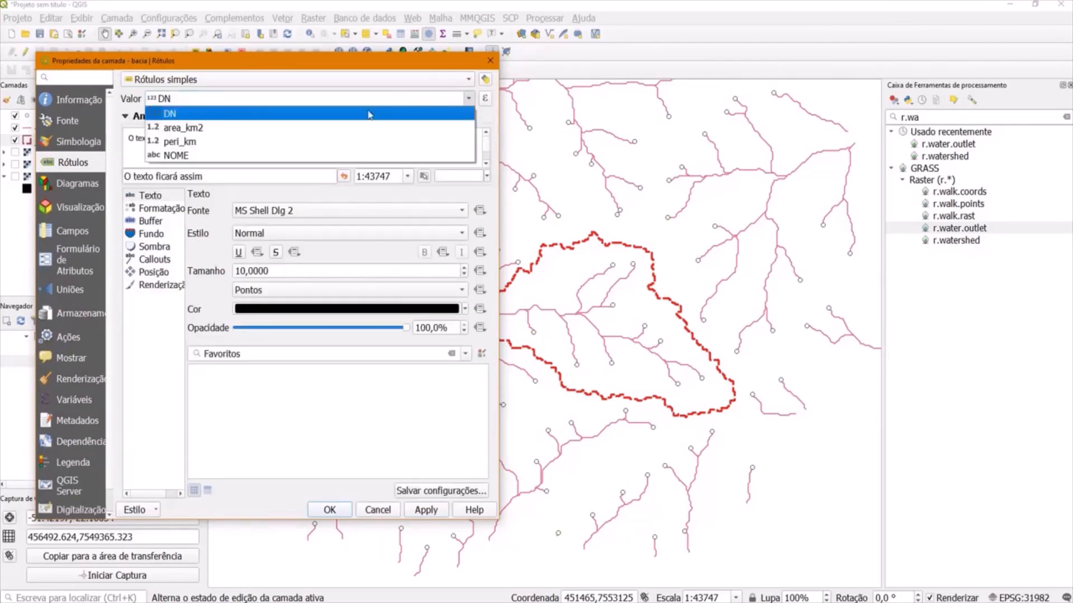
left_click(195, 157)
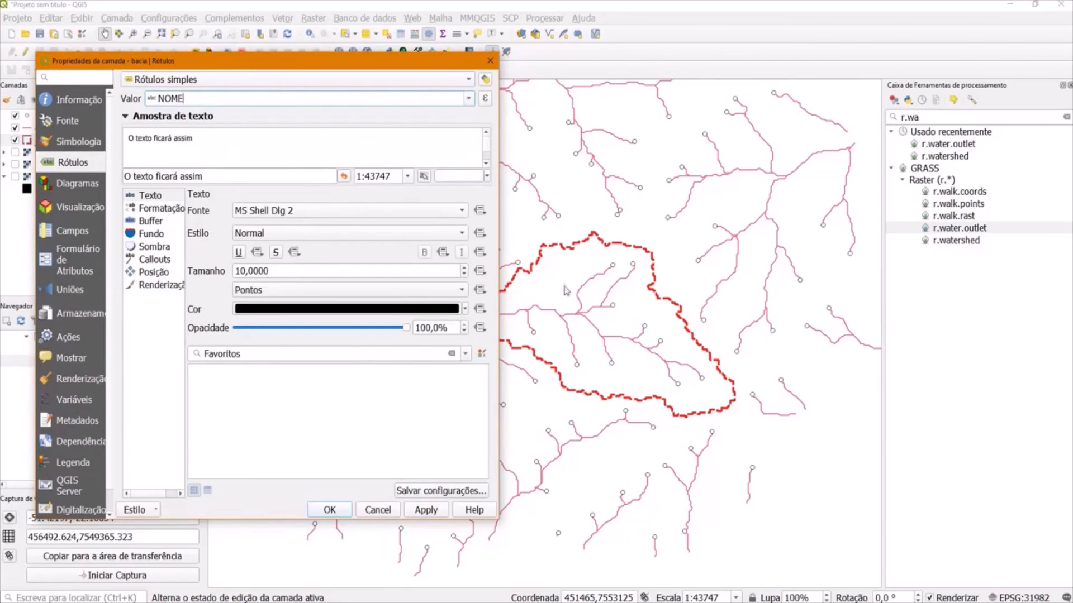
left_click(426, 510)
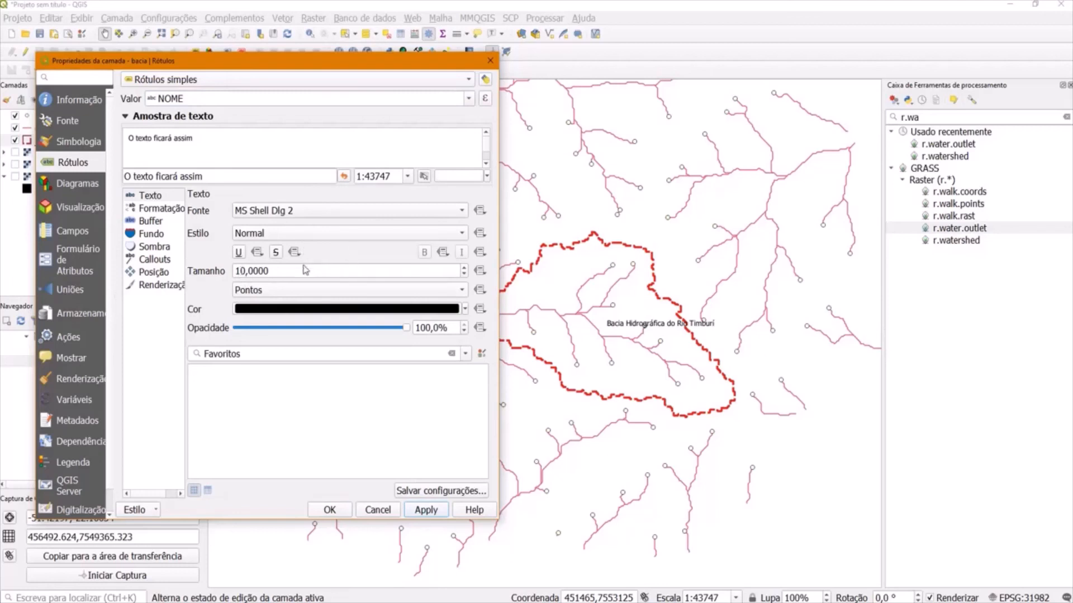
- Try the bold (Negrito) style on the basin label and return it to Normal
left_click(253, 235)
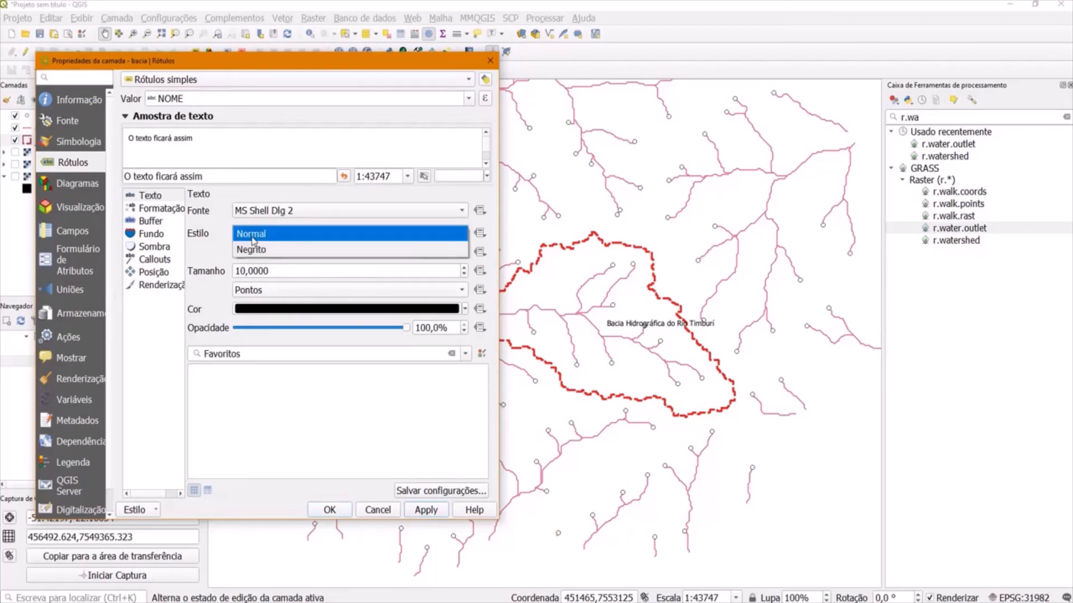
left_click(256, 250)
left_click(431, 510)
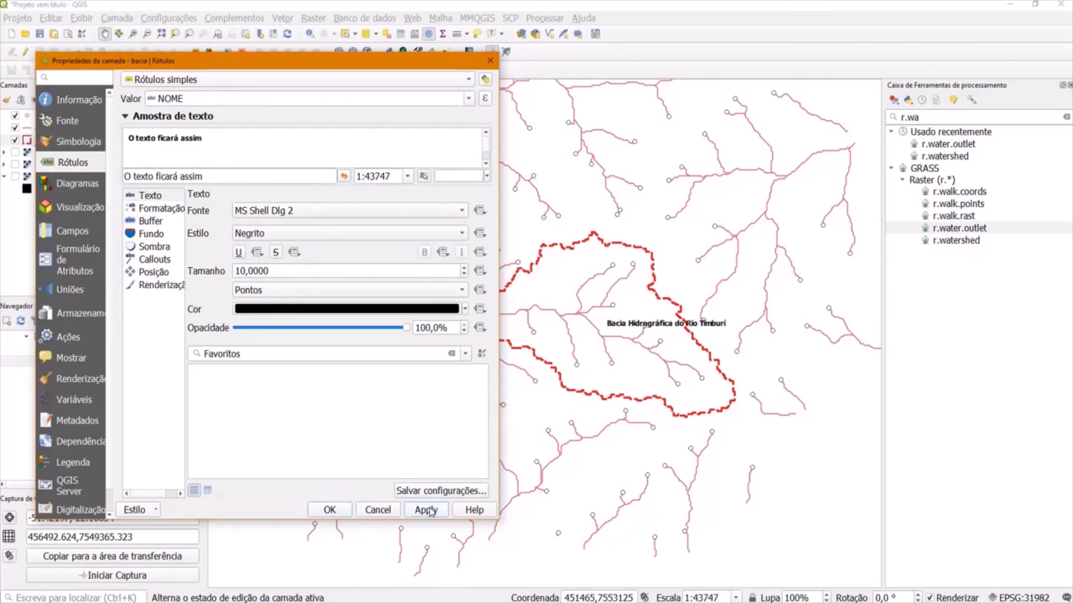
left_click(301, 233)
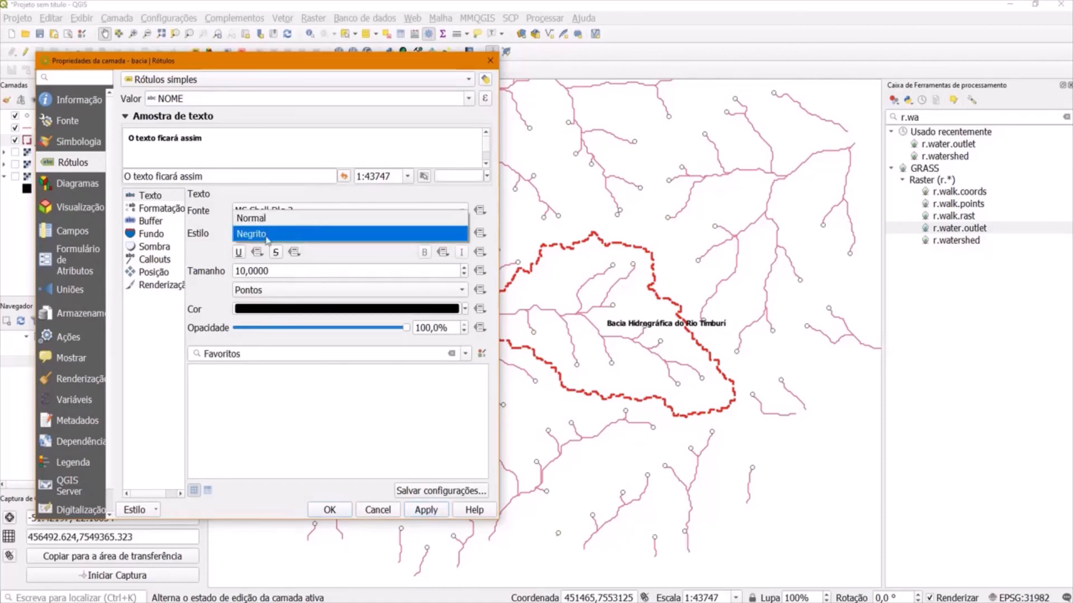
left_click(301, 210)
- Set the basin label's text size to 11 points, apply it and close the bacia layer properties
left_click(464, 269)
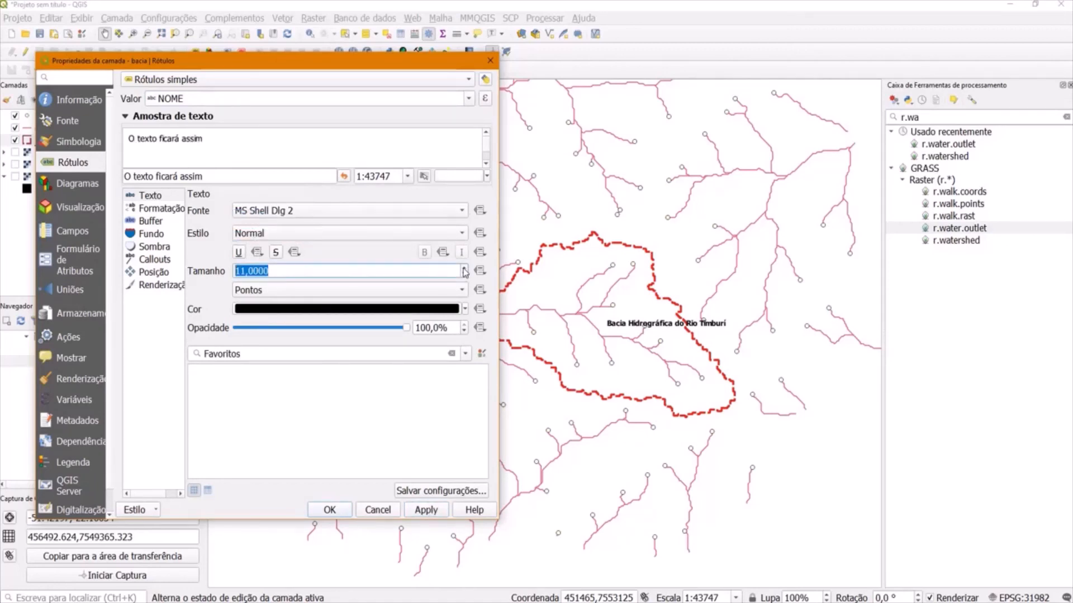
left_click(431, 509)
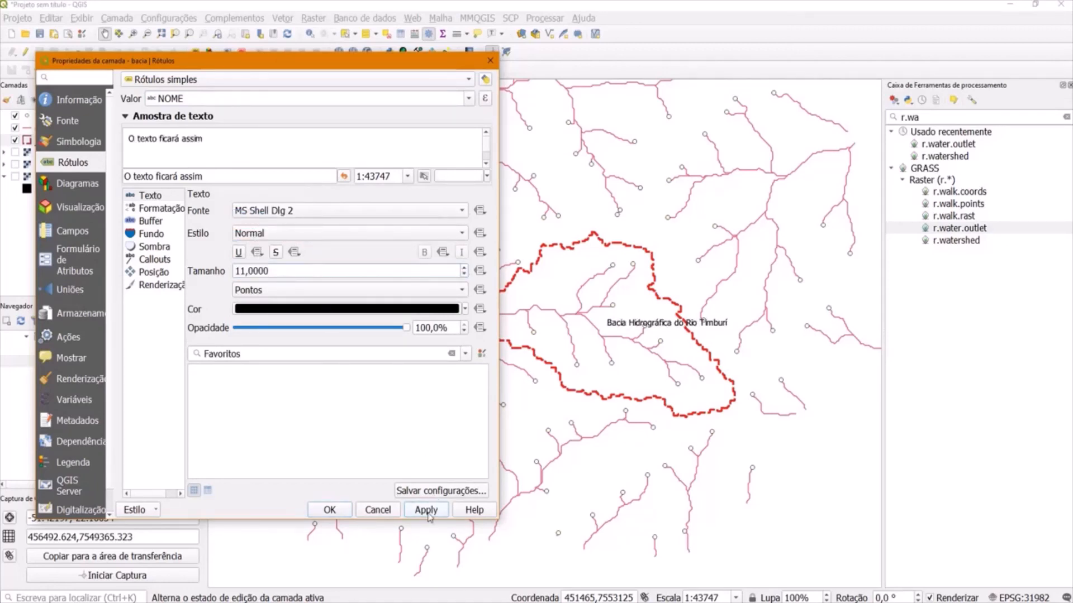
left_click(331, 511)
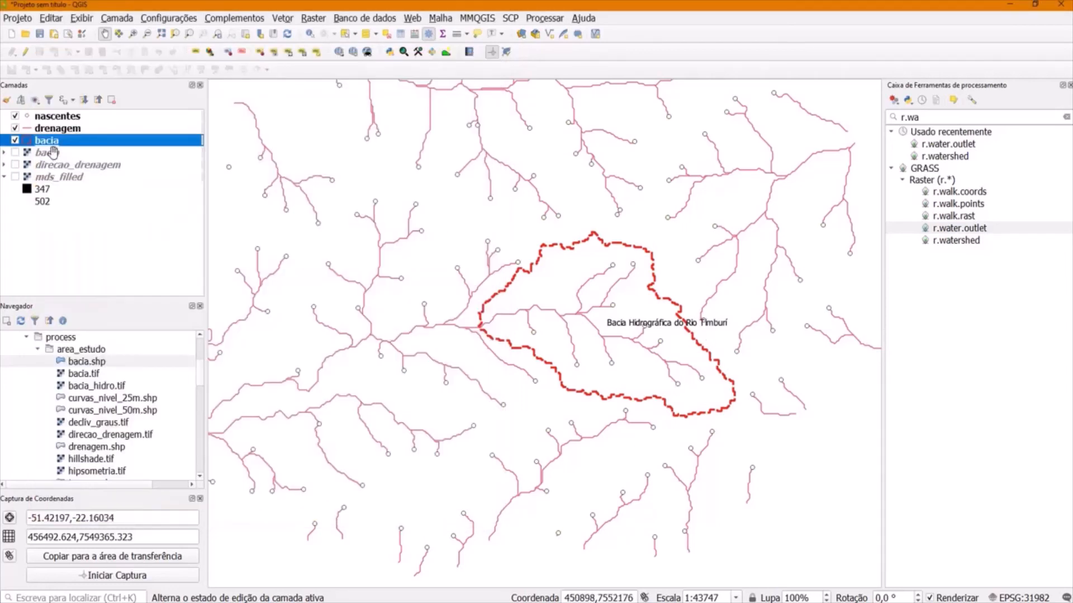
- Style the drenagem layer with the simple blue line preset and accept the layer properties
left_click(31, 131)
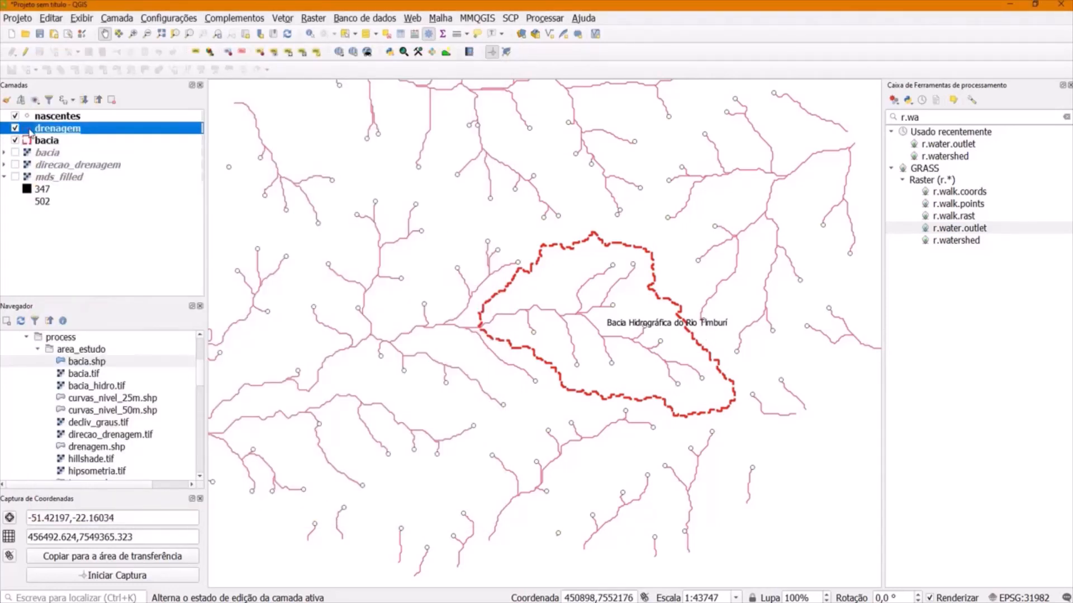
right_click(30, 132)
left_click(105, 369)
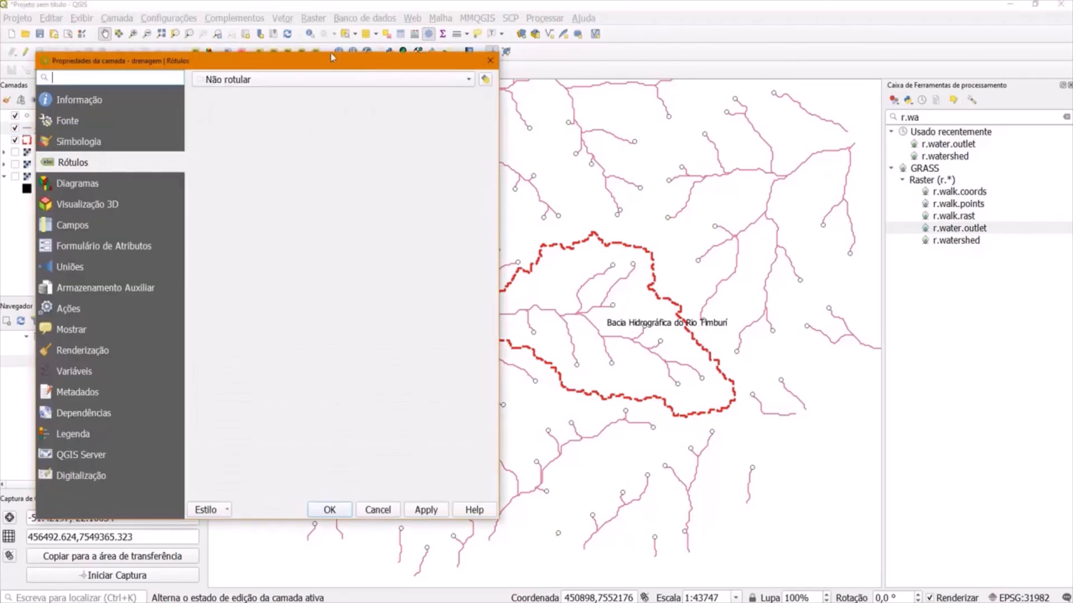
left_click_drag(190, 67, 183, 63)
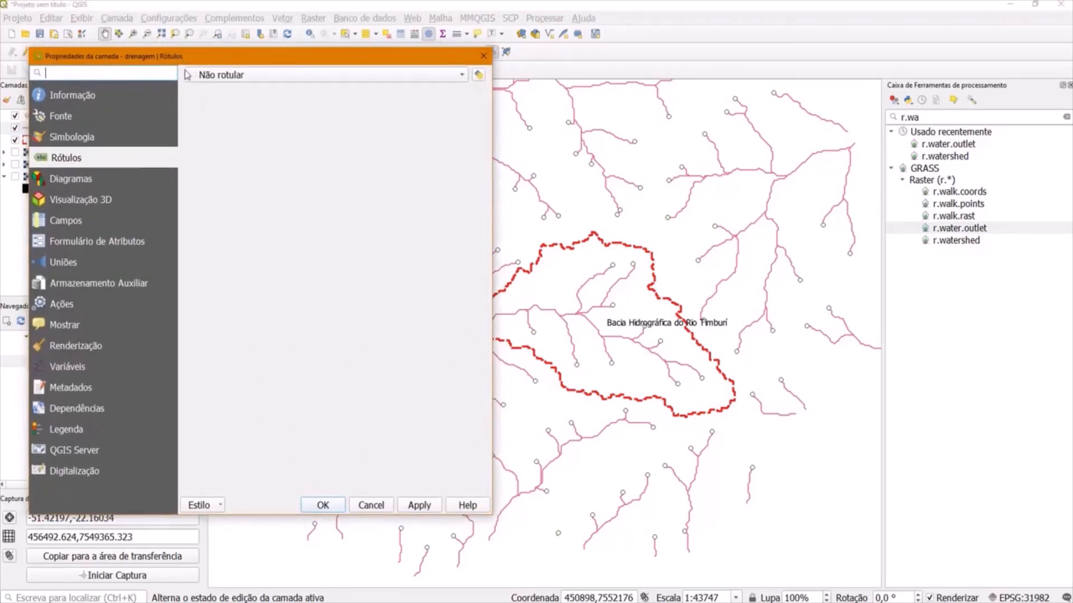
left_click(64, 144)
left_click(337, 368)
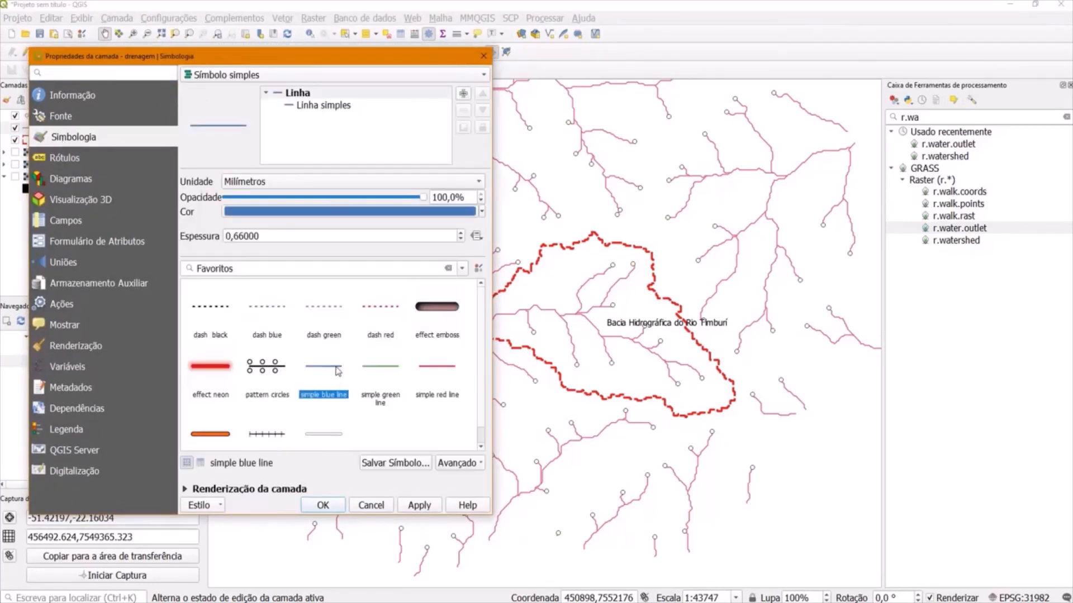
left_click(335, 505)
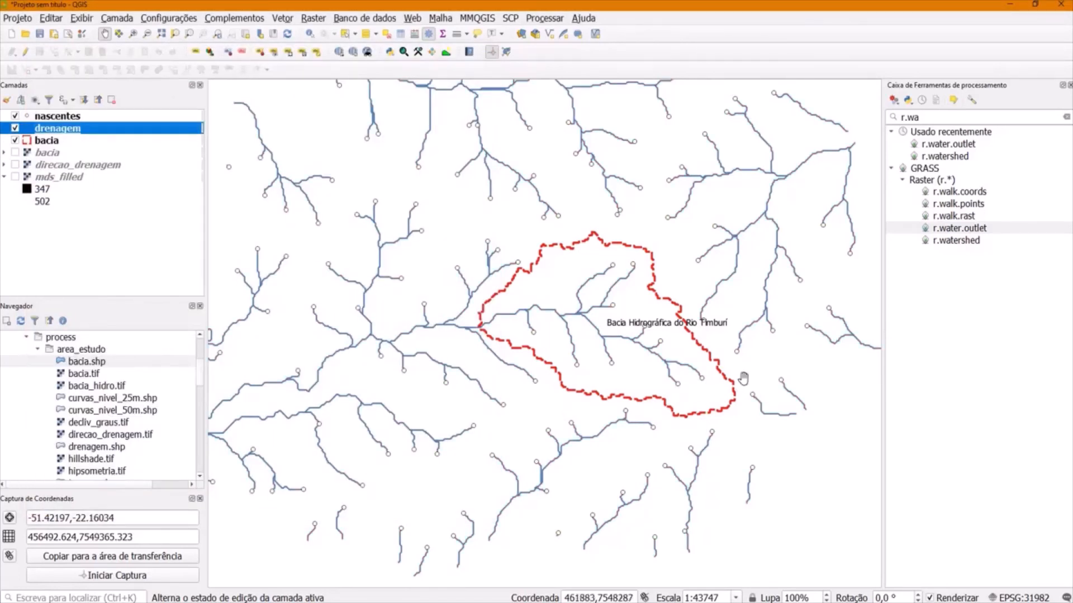
left_click_drag(751, 367, 727, 340)
scroll(738, 291, "up", 2)
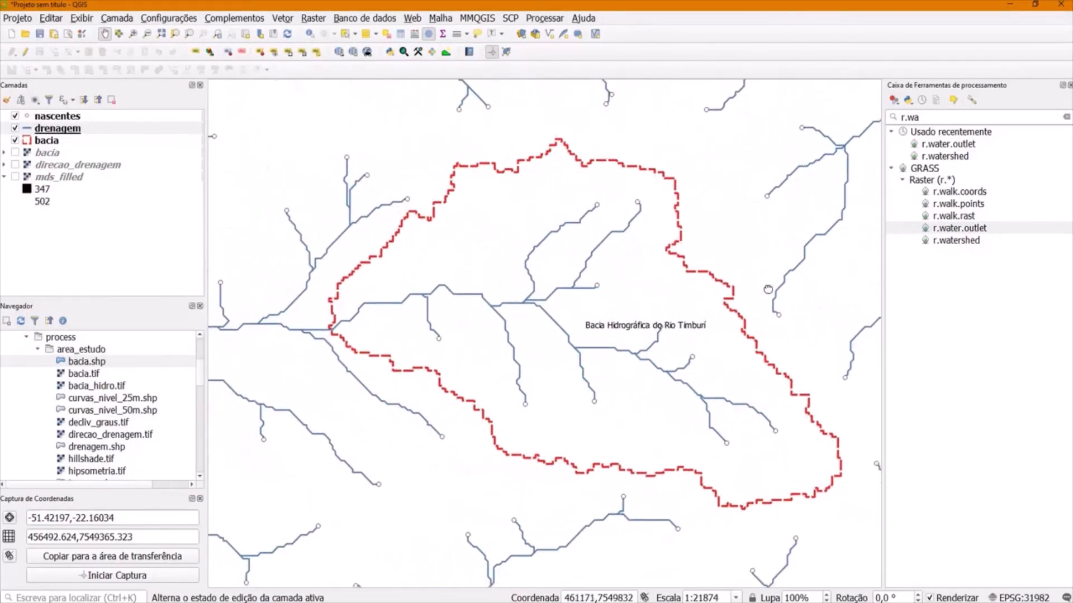
left_click_drag(745, 278, 733, 293)
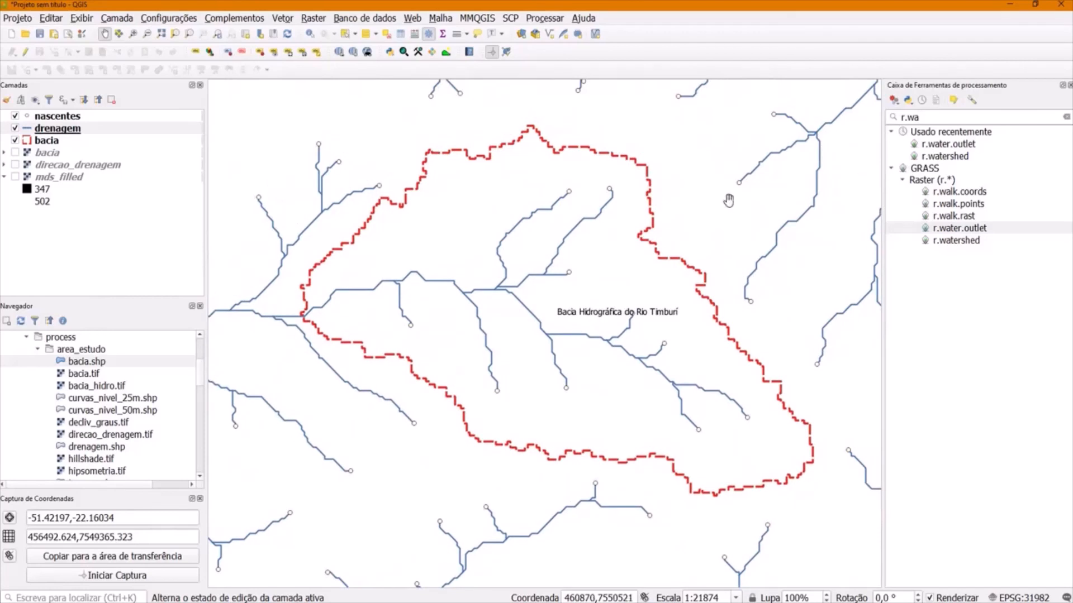
left_click_drag(729, 200, 723, 215)
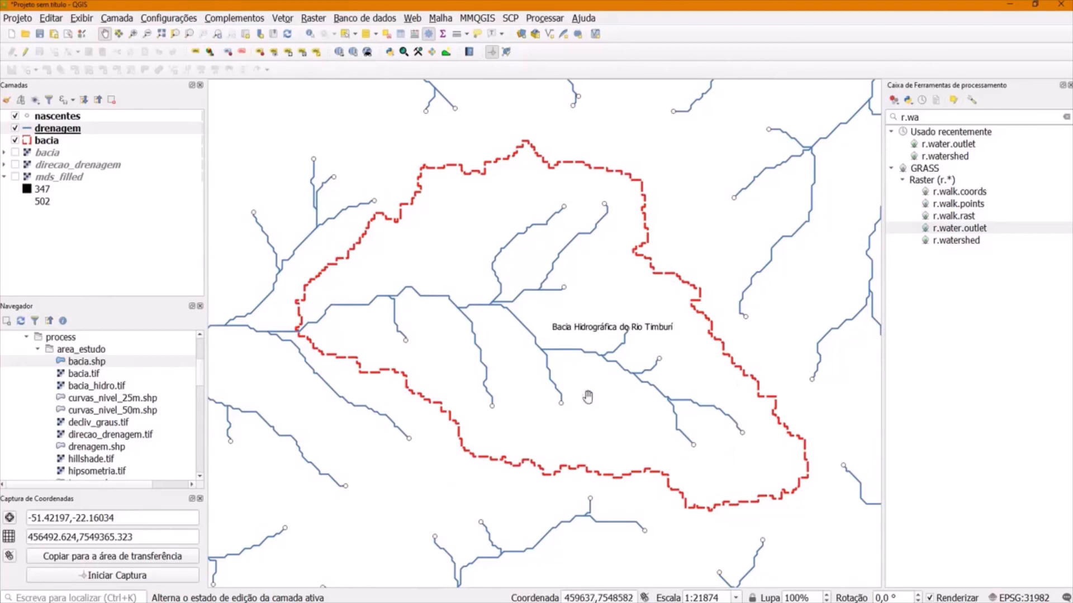
- Set up the vector Clip (Recortar) tool with drenagem as the input layer and bacia as the overlay layer
left_click(283, 18)
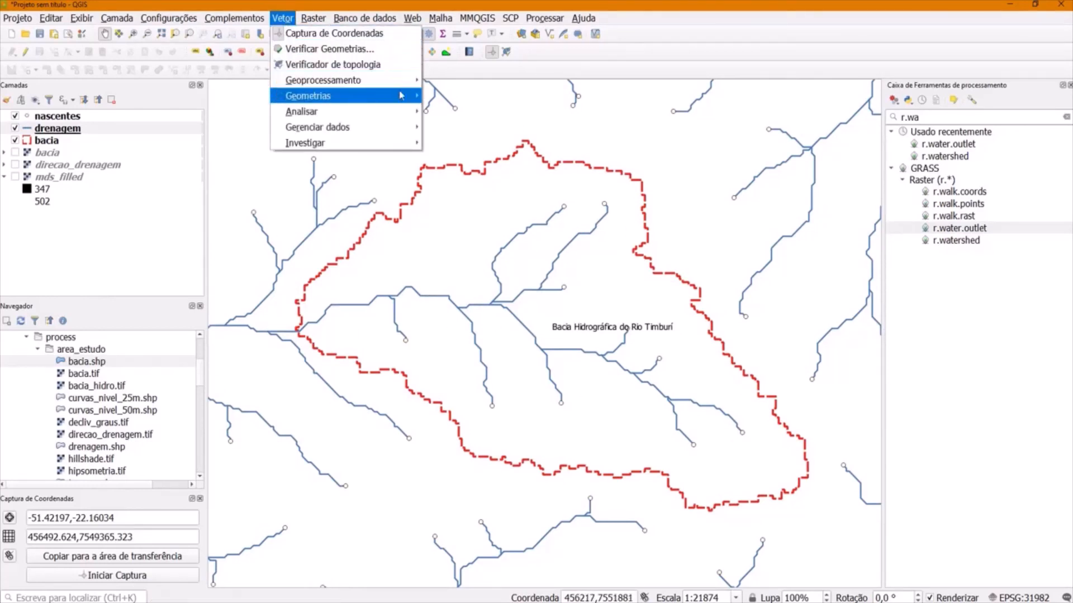
mouse_move(416, 82)
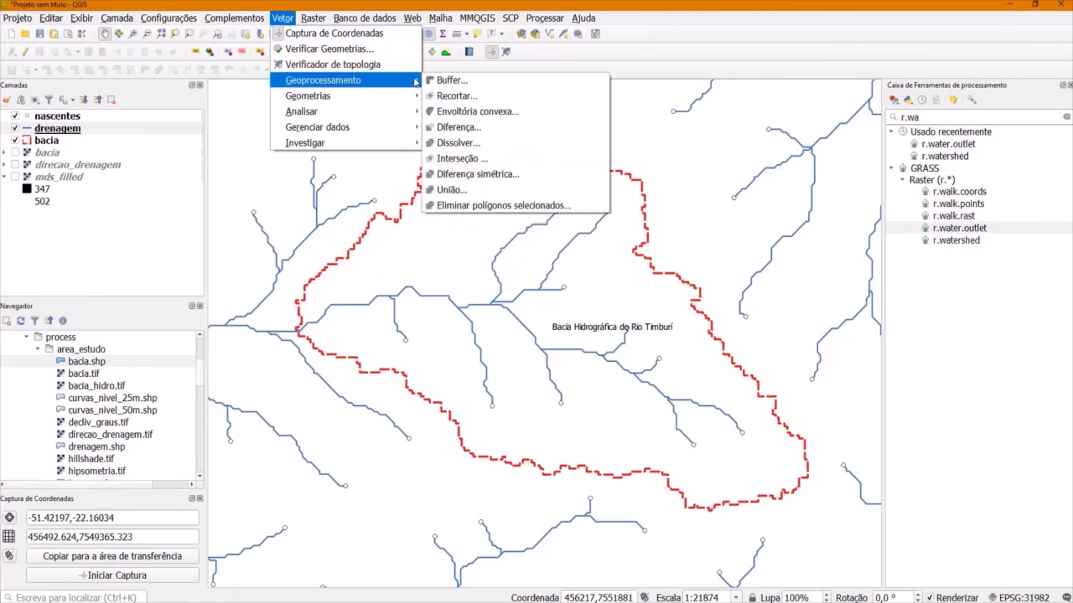
left_click(452, 96)
left_click(338, 82)
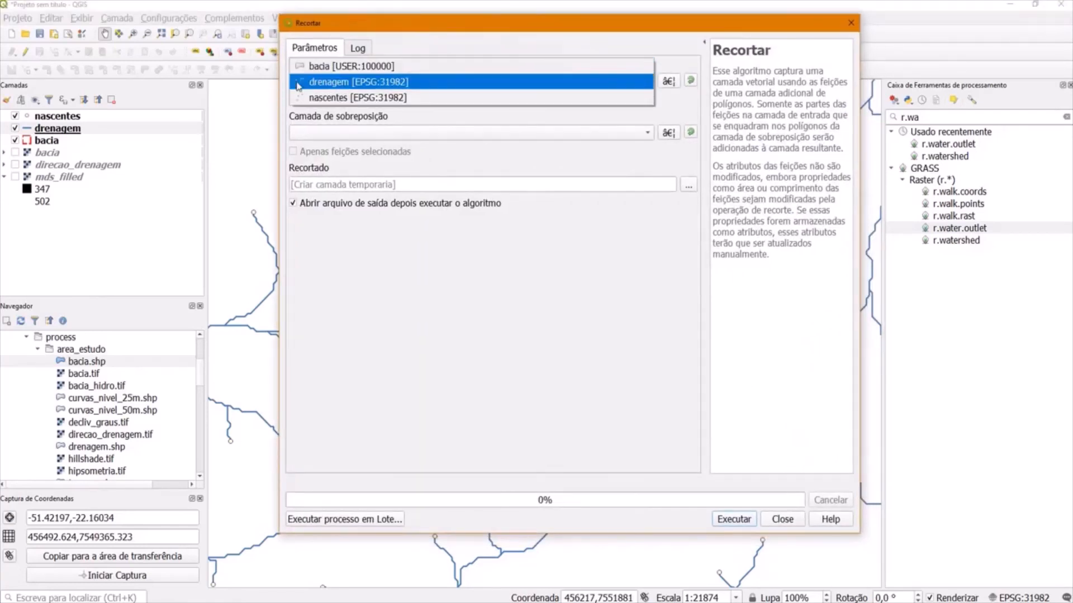
left_click(336, 85)
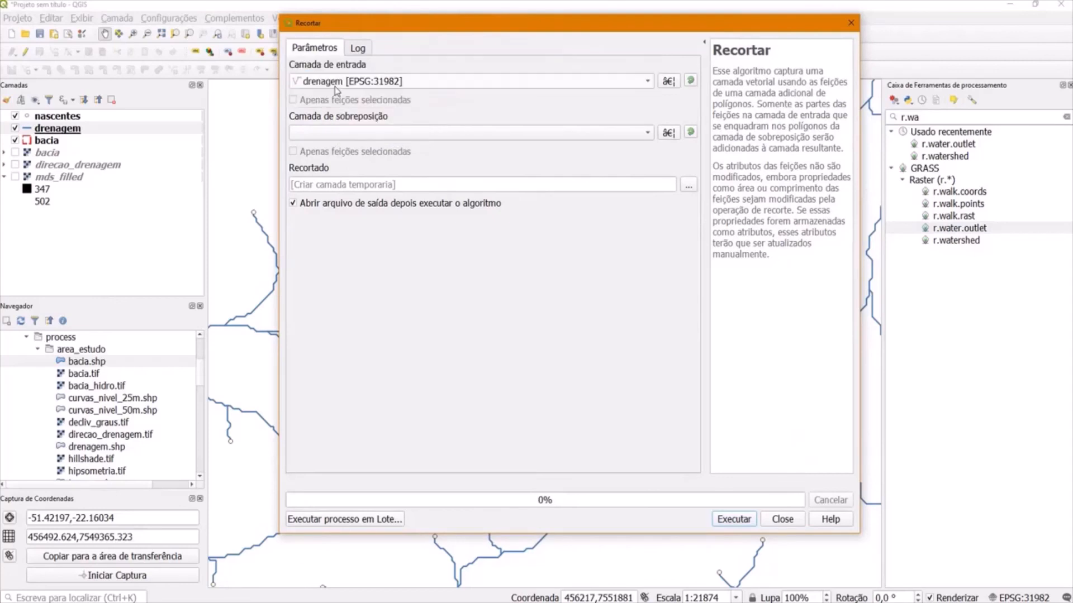
left_click(312, 134)
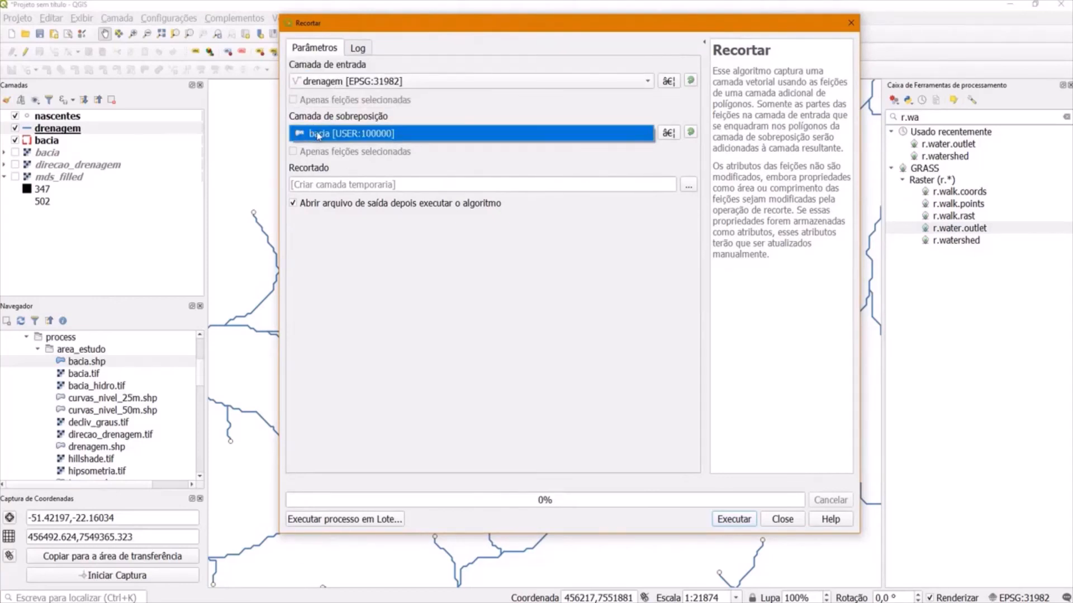
left_click(317, 135)
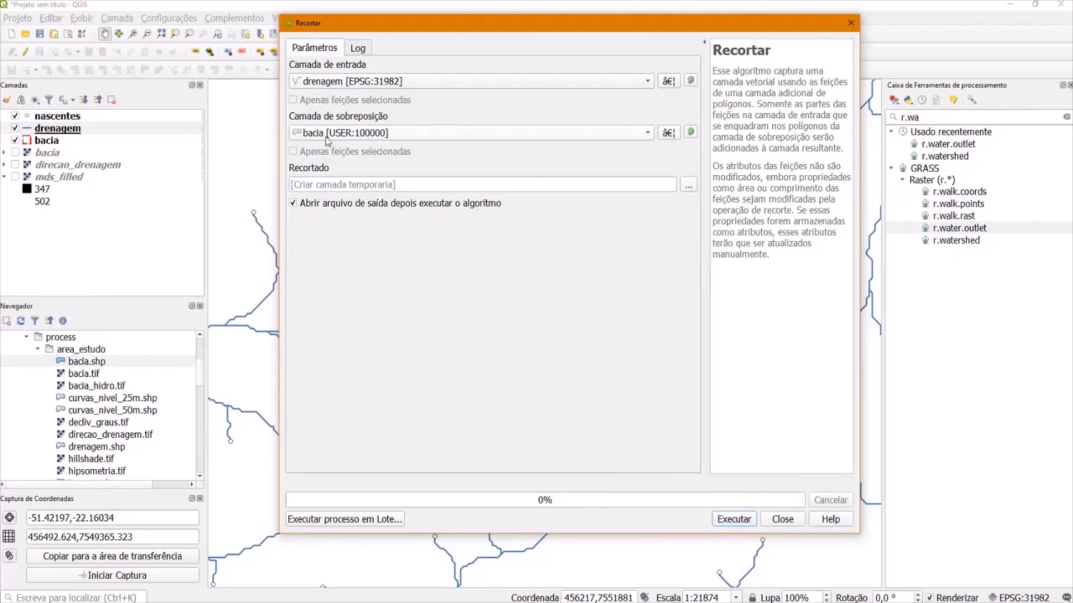
- Set the clip output to rio_bh_timburi.shp in area_estudo, turn off opening the output after execution, run the clip and close the tool
left_click(688, 185)
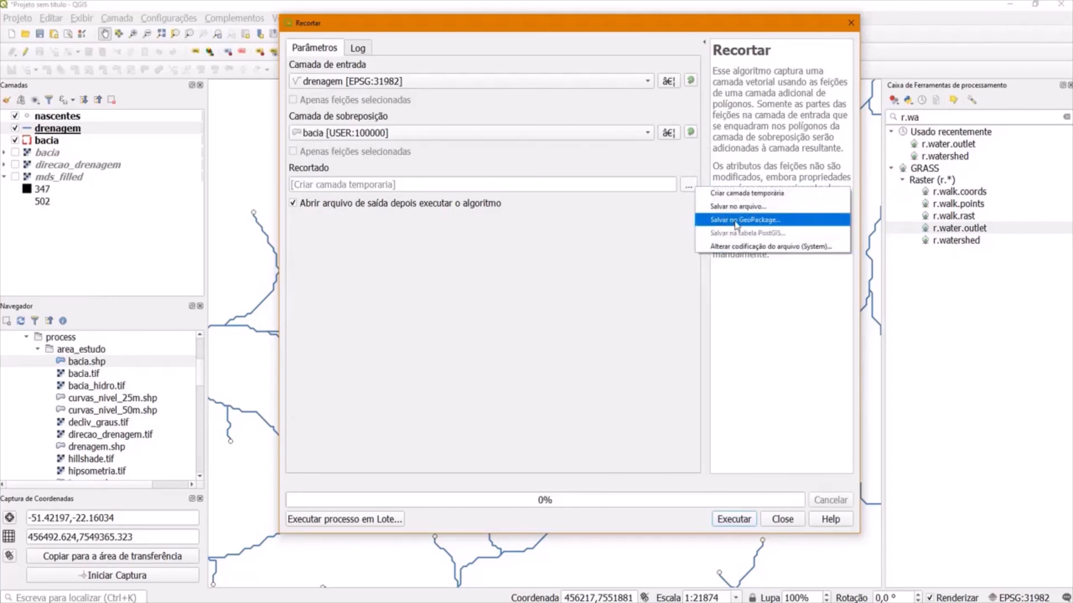
left_click(736, 207)
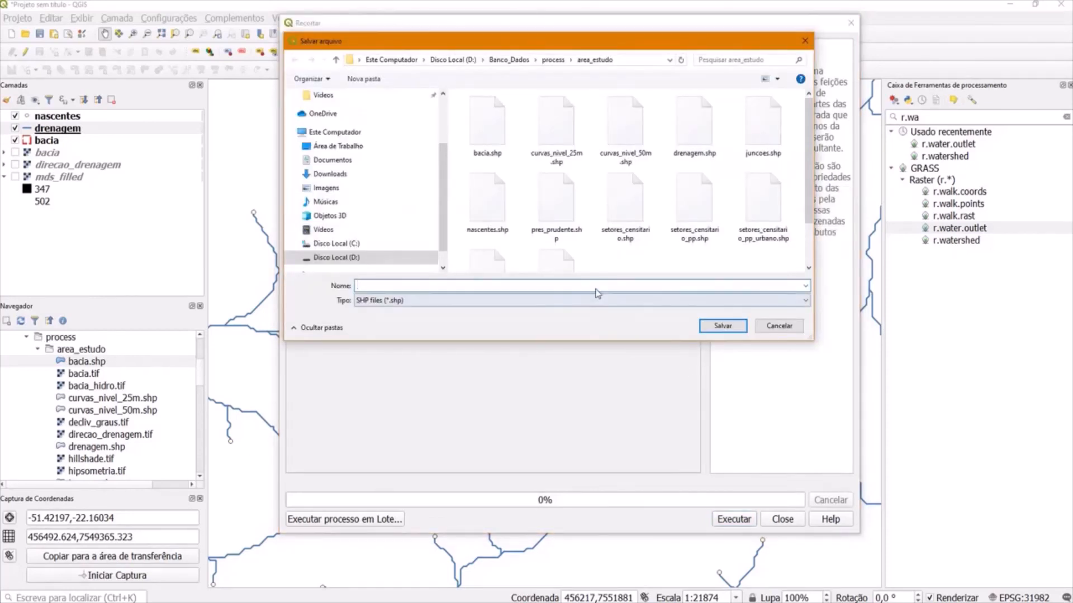
type("rio_bh_timb")
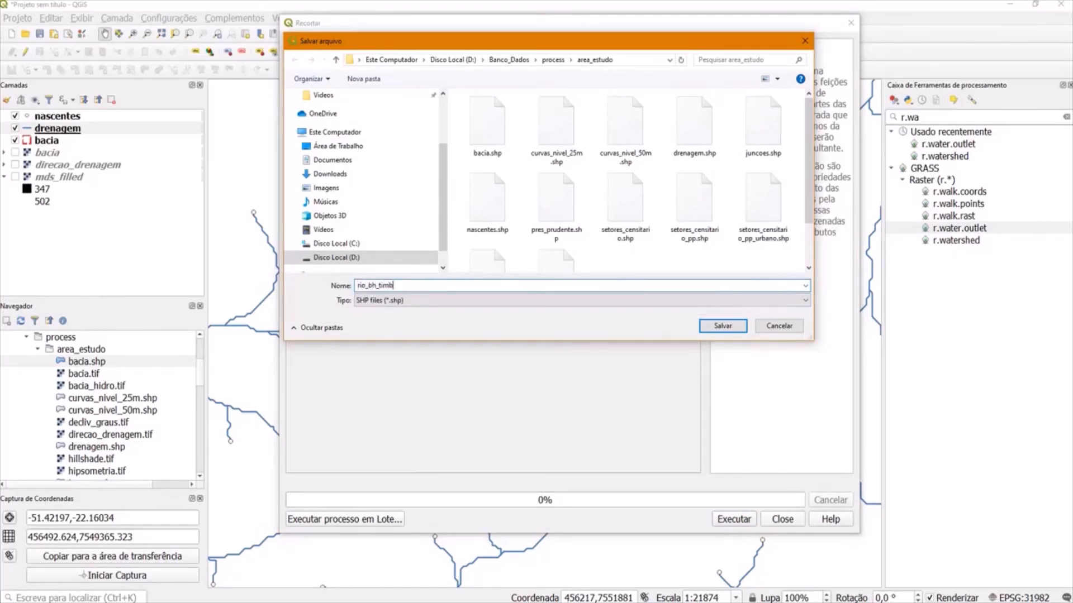
type("uri")
key("Return")
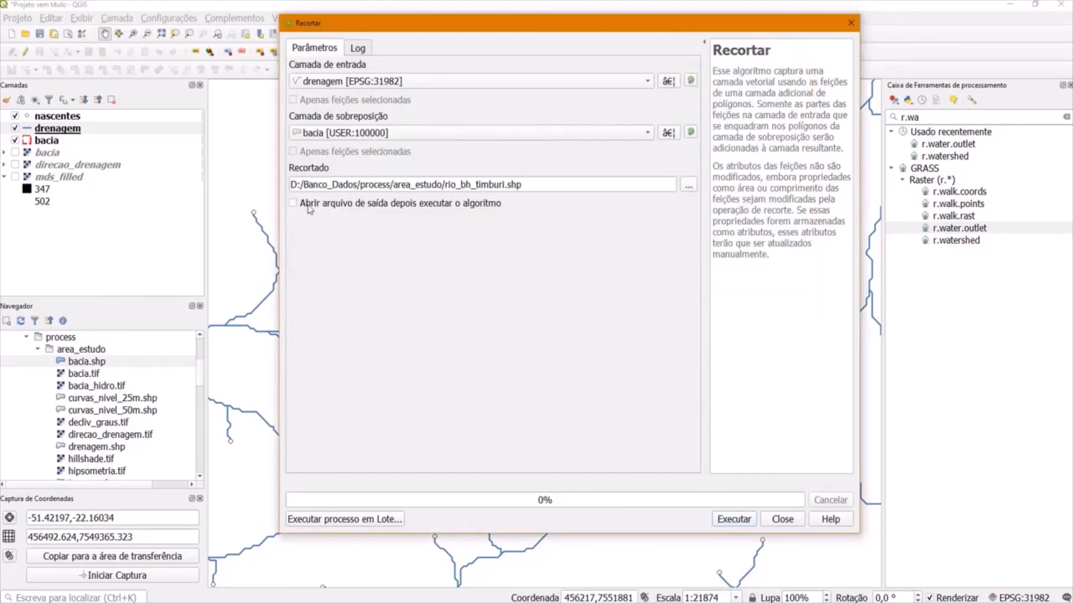
left_click(735, 520)
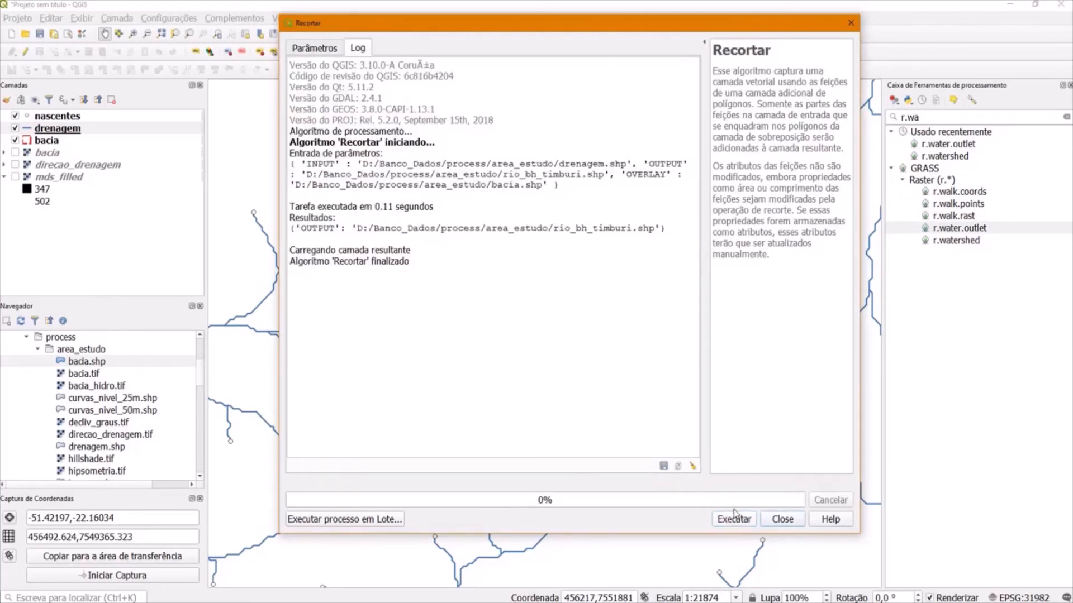
left_click(778, 524)
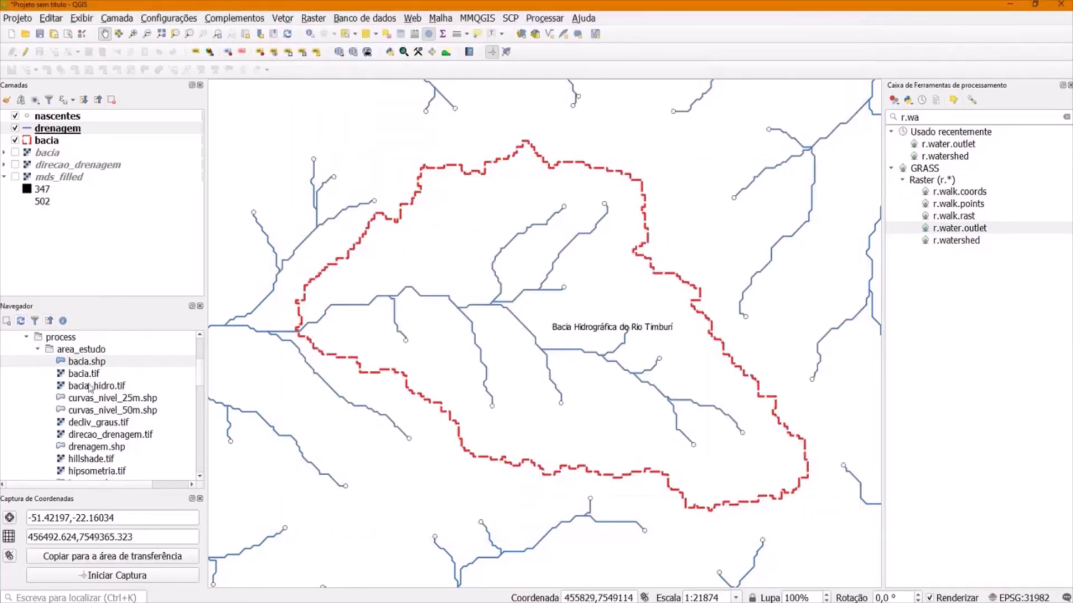
- Add rio_bh_timburi.shp to the map and hide the drenagem layer, leaving nascentes visible
scroll(92, 413, "down", 4)
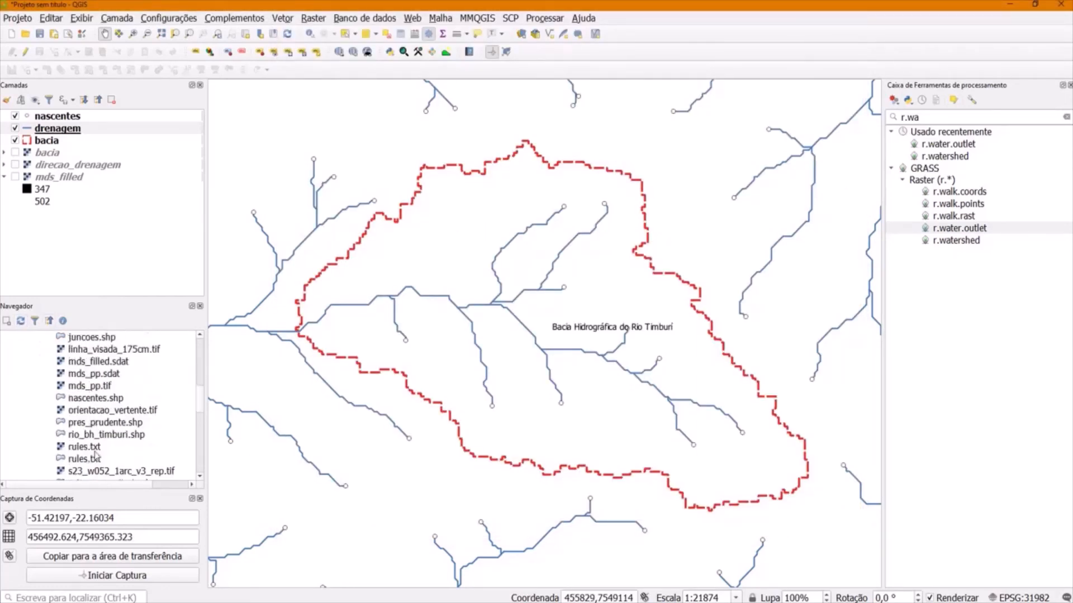
left_click_drag(81, 436, 422, 261)
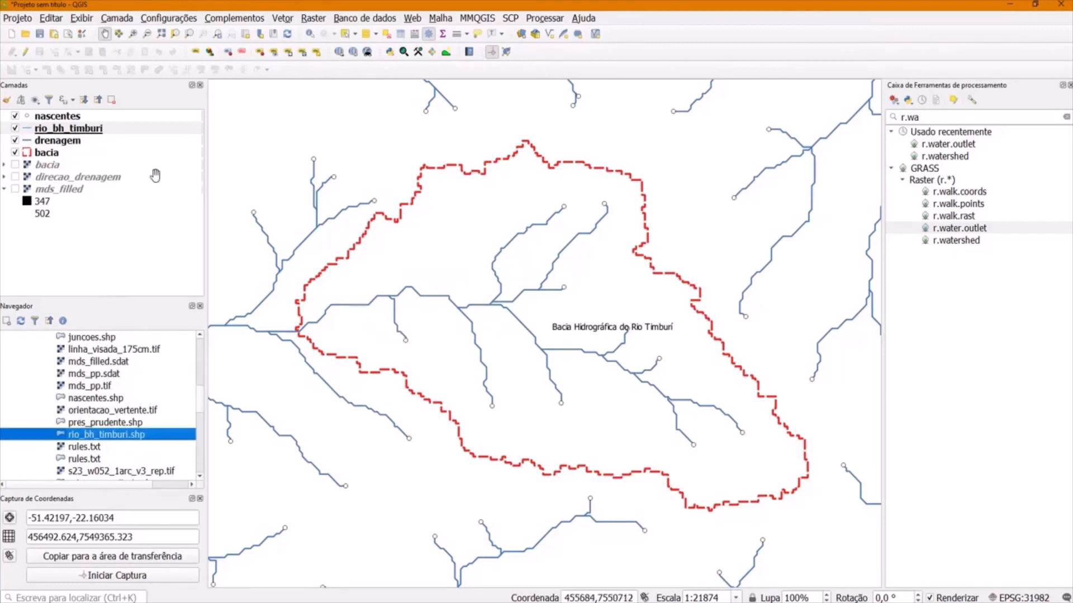
left_click(15, 140)
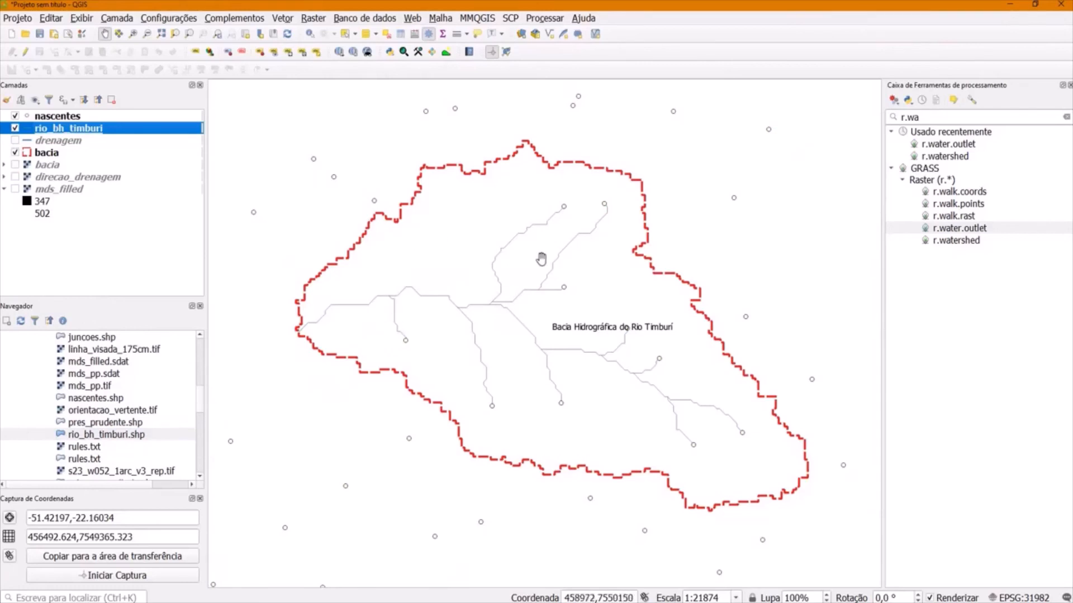
left_click(15, 115)
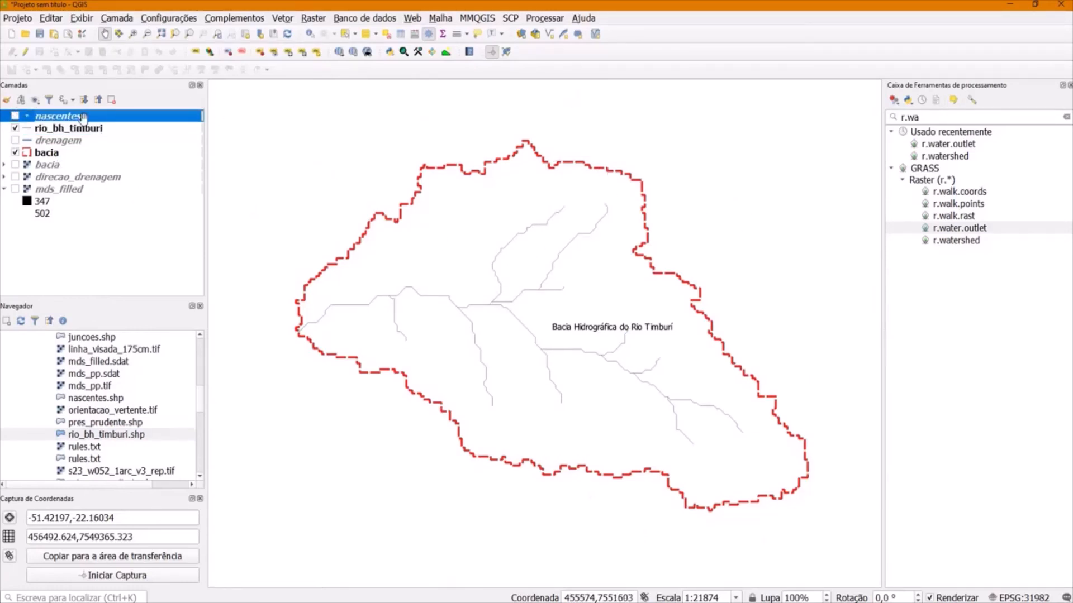
left_click(15, 116)
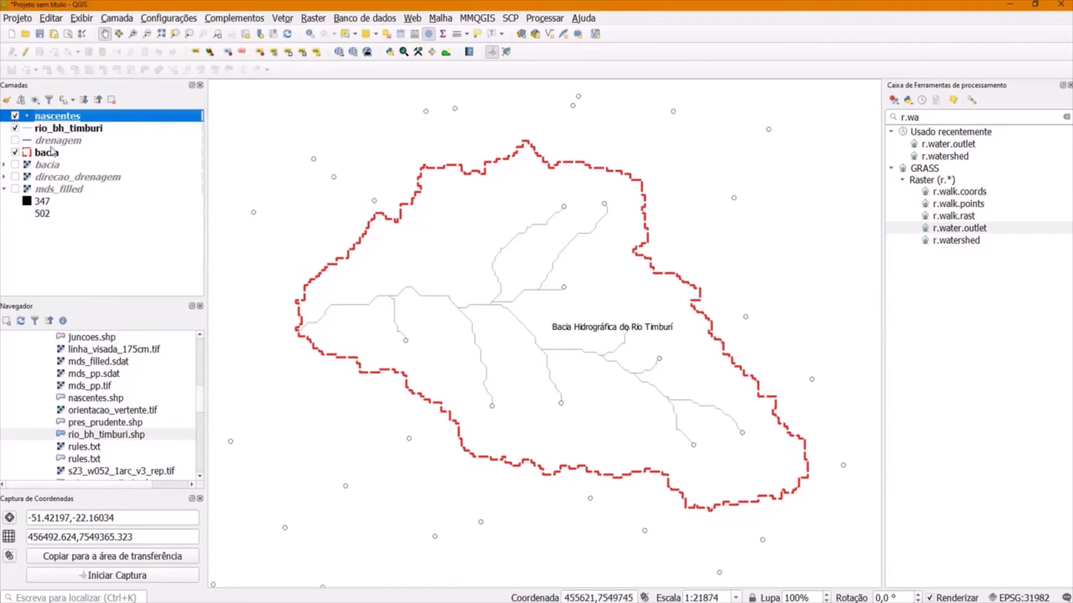
- Style the rio_bh_timburi layer with the simple blue line preset and accept the layer properties
left_click(48, 129)
right_click(47, 129)
left_click(151, 374)
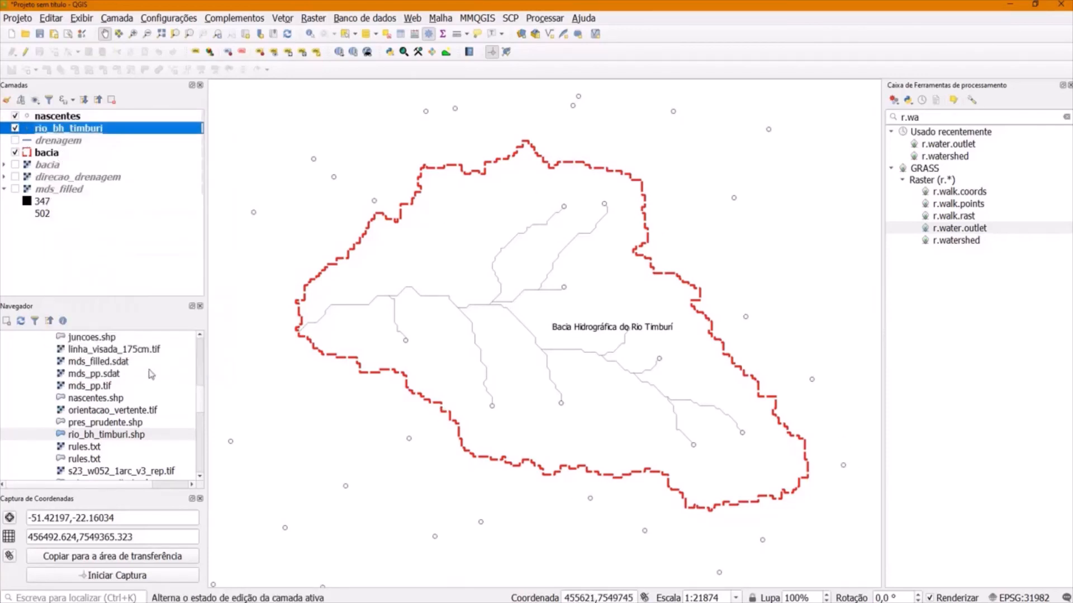
left_click(324, 375)
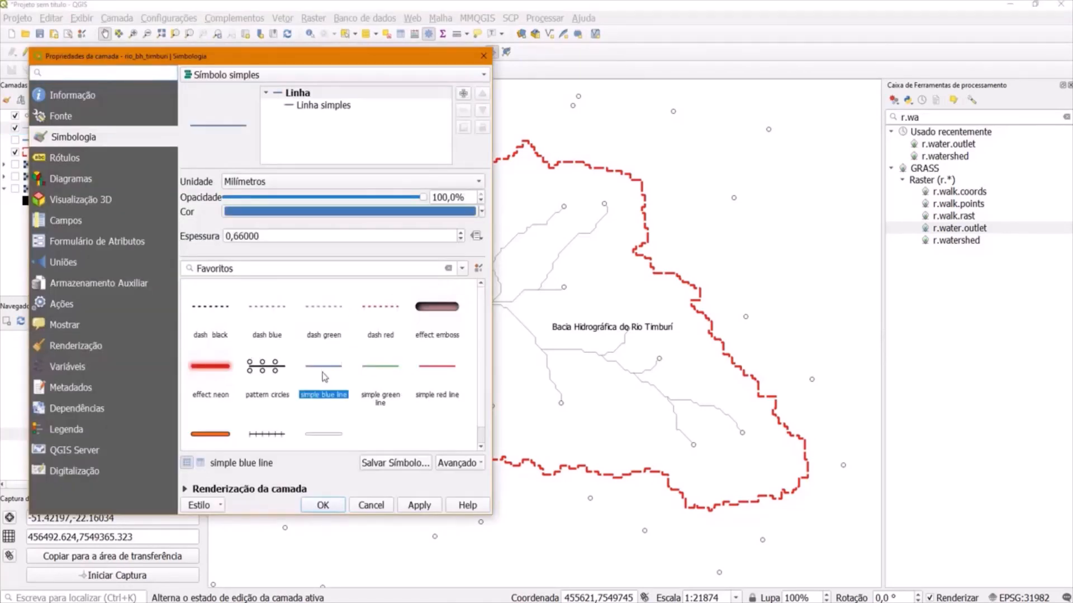
left_click(337, 509)
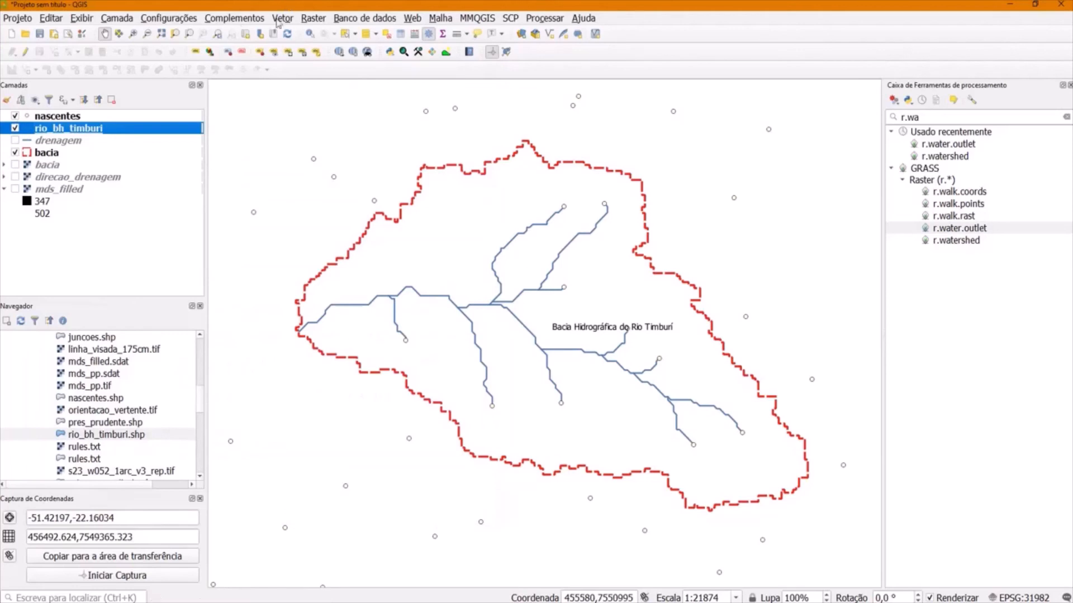
- Set up the vector Clip (Recortar) tool with nascentes as the input layer and bacia as the overlay layer
left_click(283, 20)
mouse_move(396, 84)
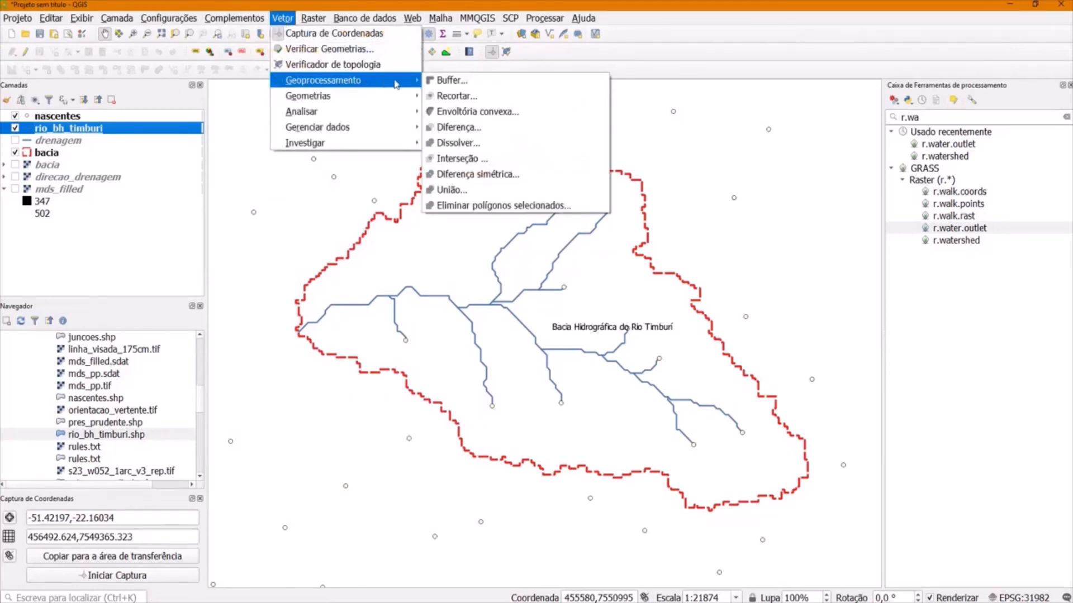
left_click(464, 97)
left_click(383, 83)
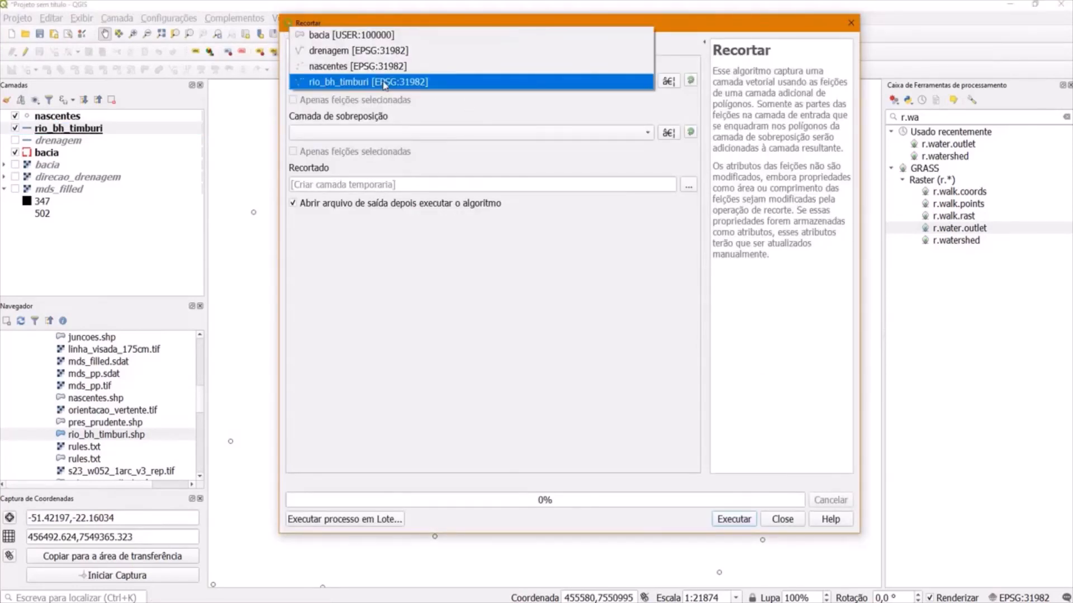
left_click(324, 68)
left_click(308, 137)
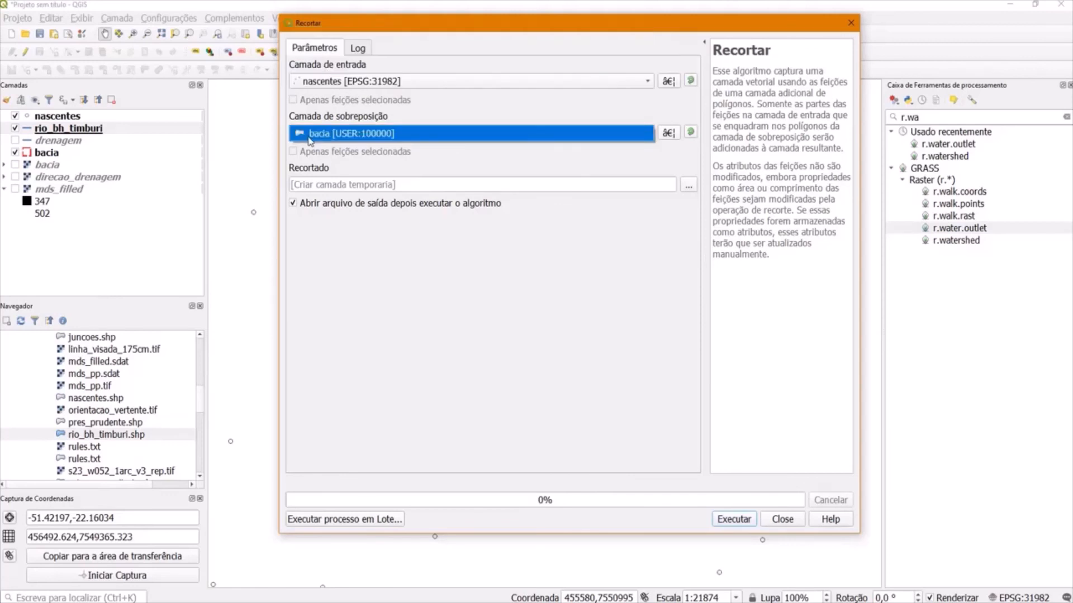
left_click(312, 135)
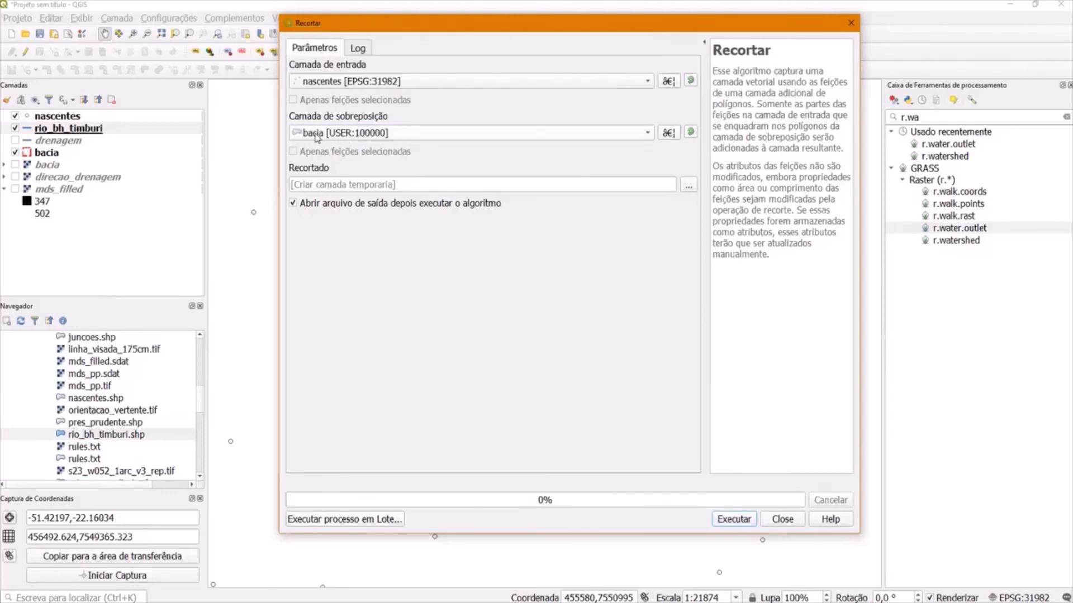
- Set the clip output to nascentes_bh.shp in area_estudo, run the springs clip without loading its output, and close the tool
left_click(689, 186)
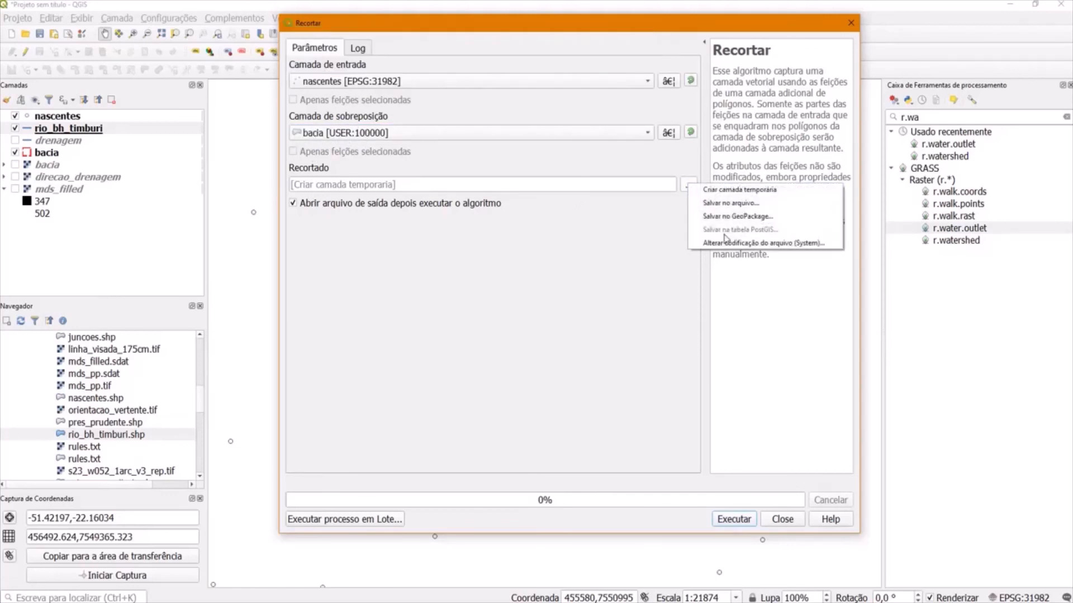
left_click(727, 205)
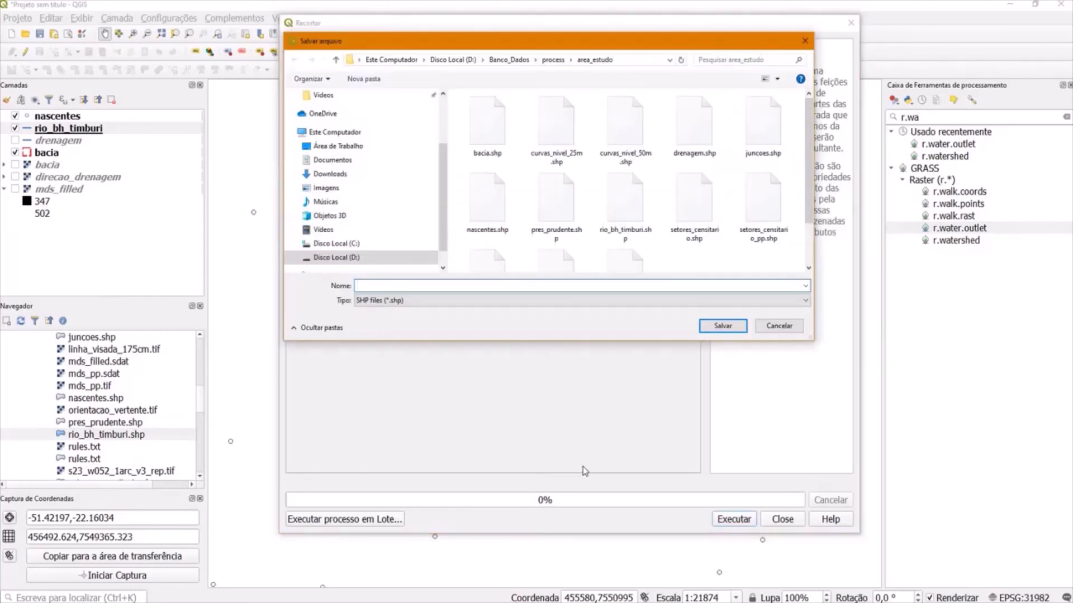
type("nascentes_bh")
left_click(723, 327)
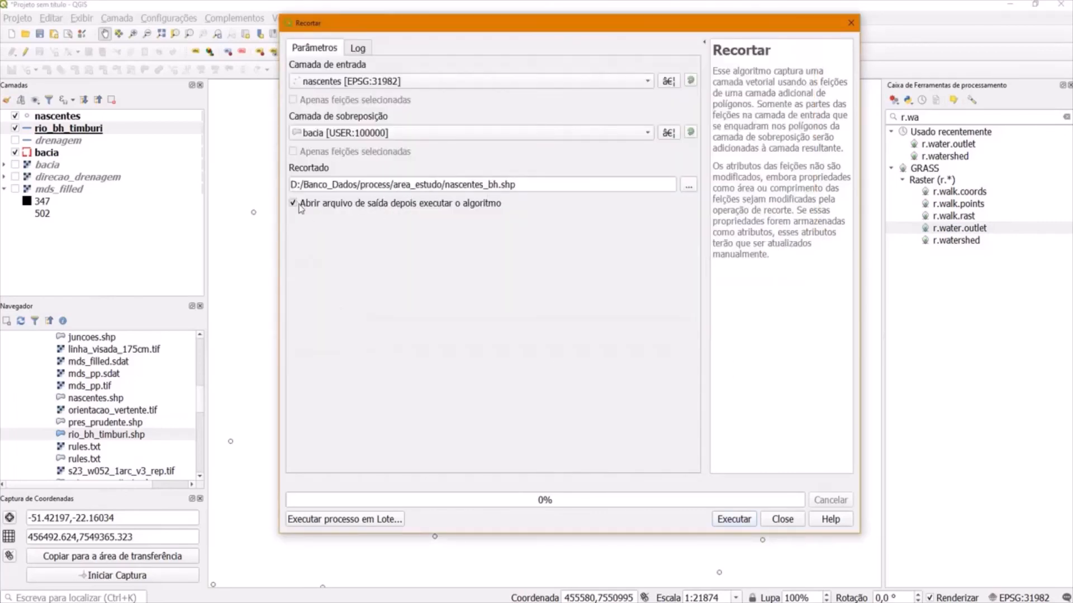
left_click(733, 519)
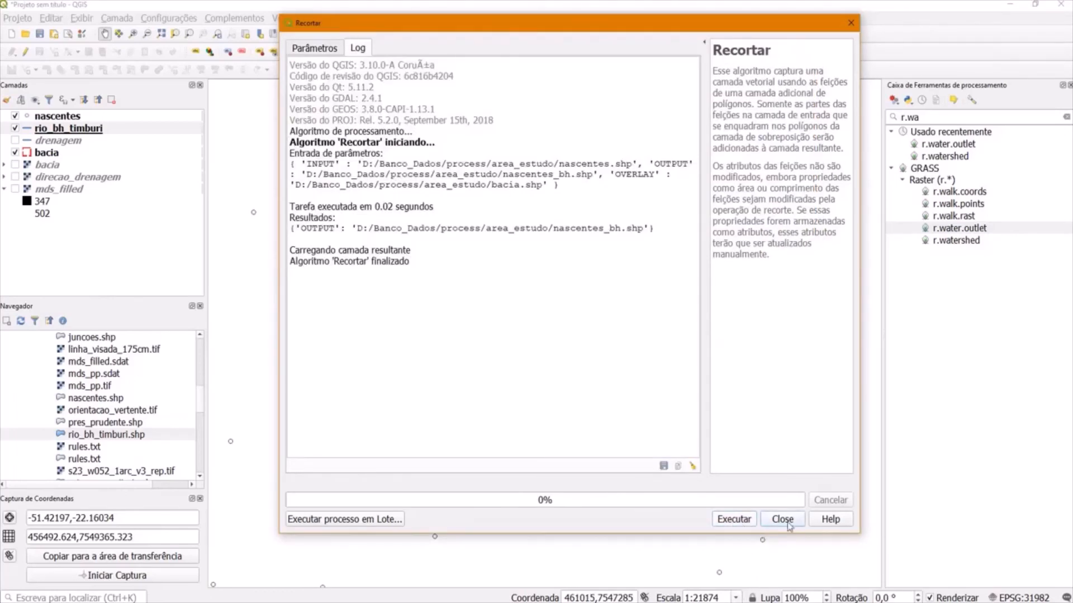
left_click(782, 519)
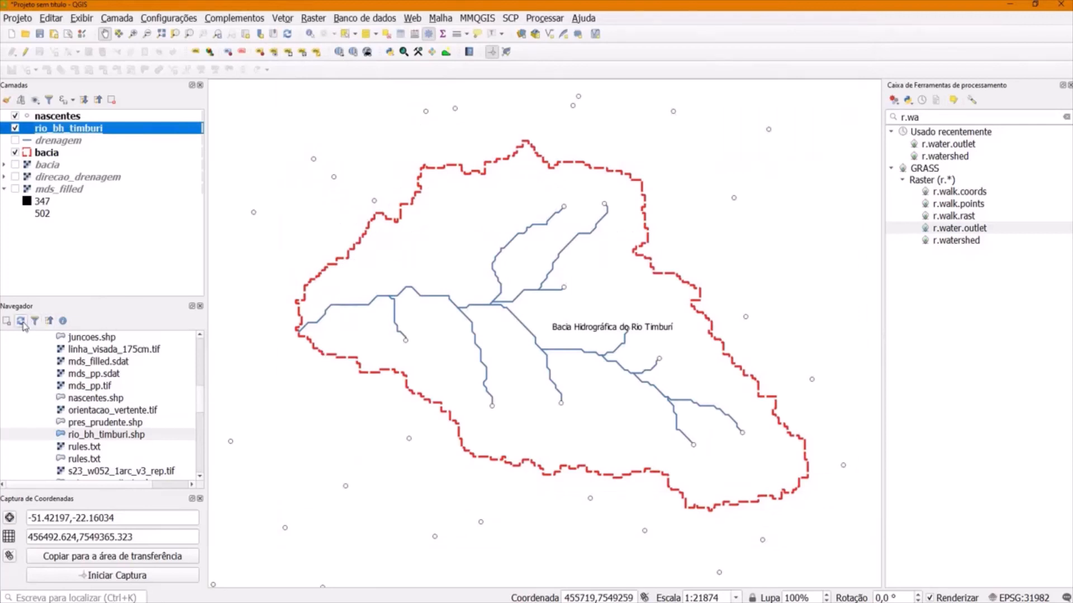
- Refresh the file browser, add nascentes_bh.shp to the map and hide the original nascentes layer
left_click(21, 321)
left_click_drag(92, 413, 458, 252)
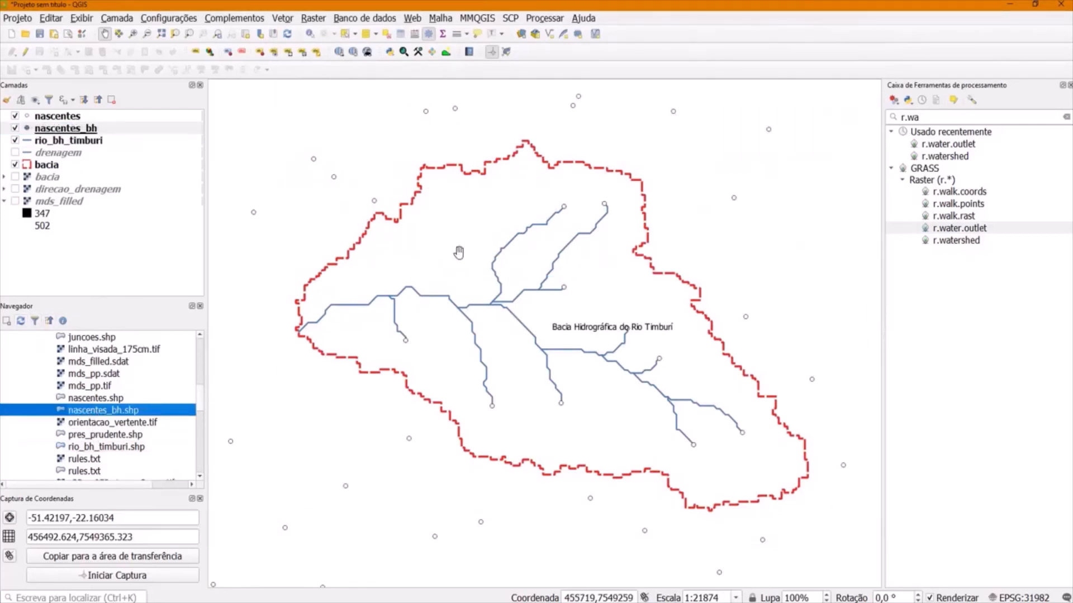
left_click(15, 116)
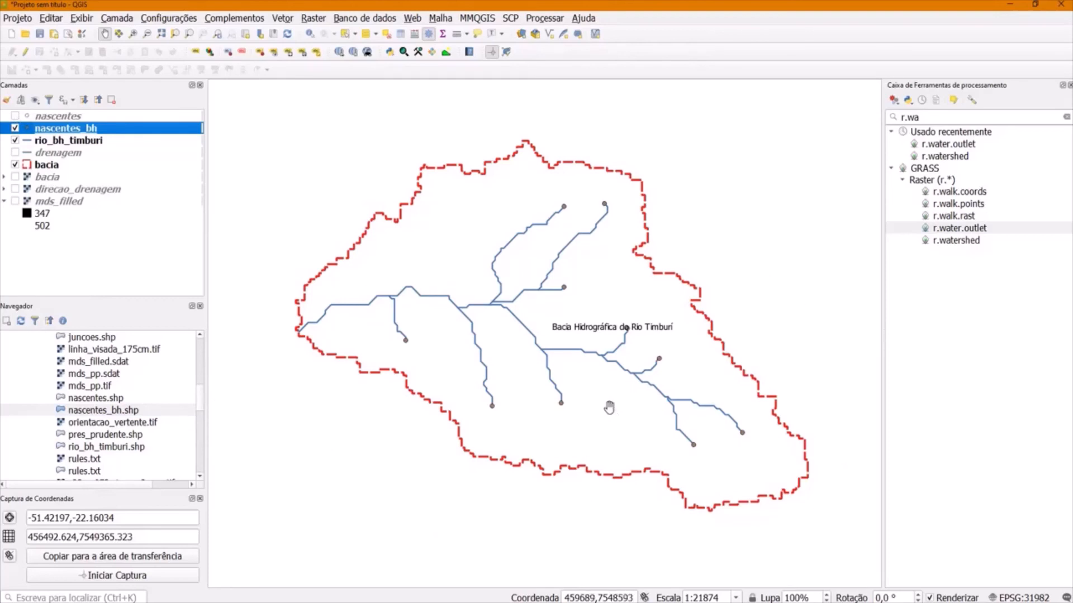
left_click_drag(793, 217, 779, 224)
left_click_drag(584, 424, 595, 419)
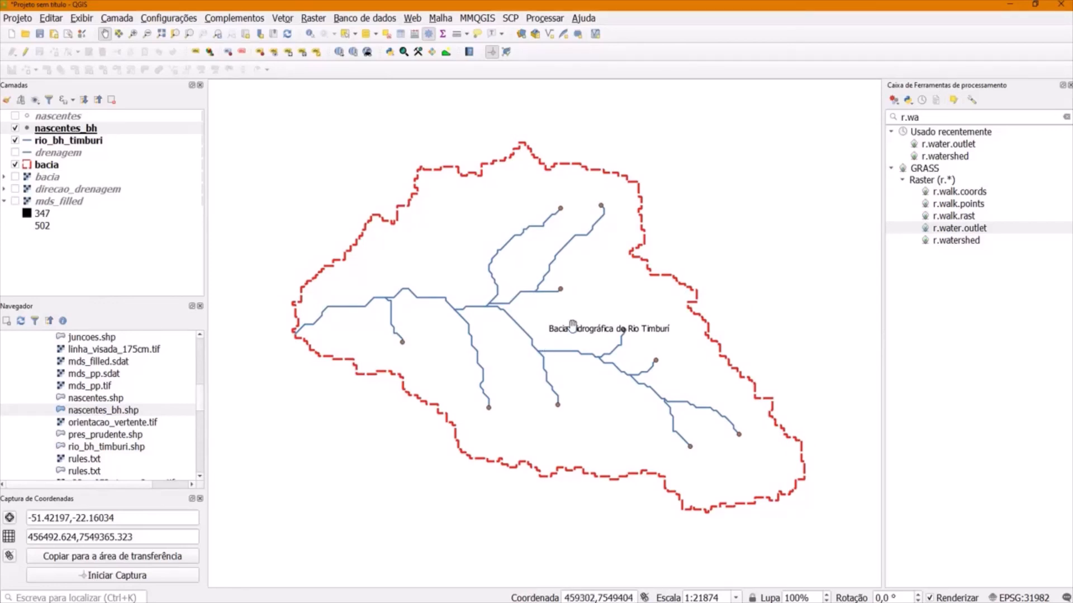
left_click_drag(560, 261, 574, 237)
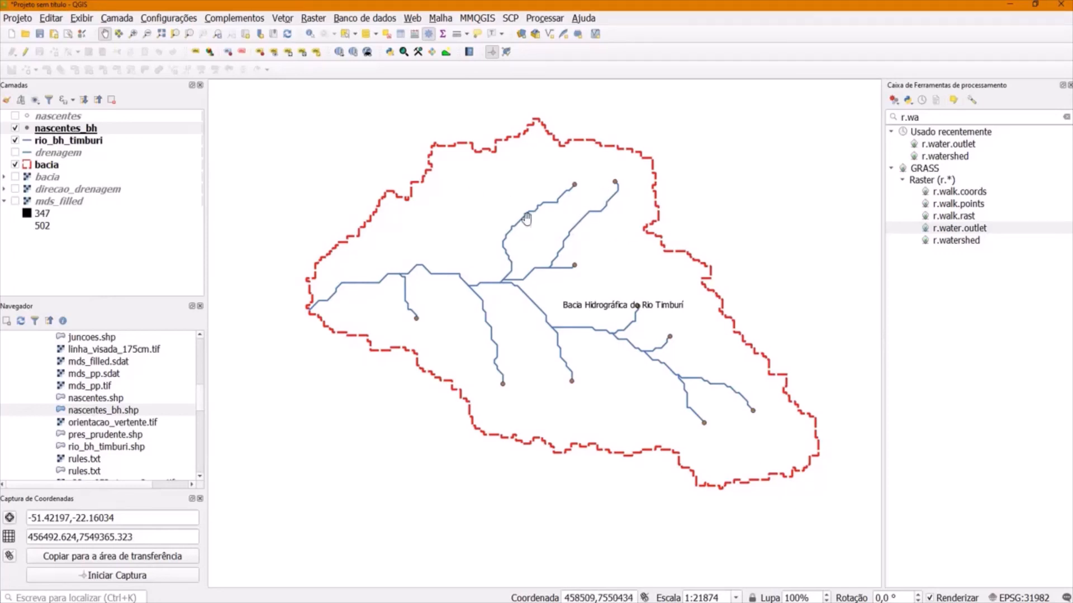
left_click_drag(790, 218, 777, 216)
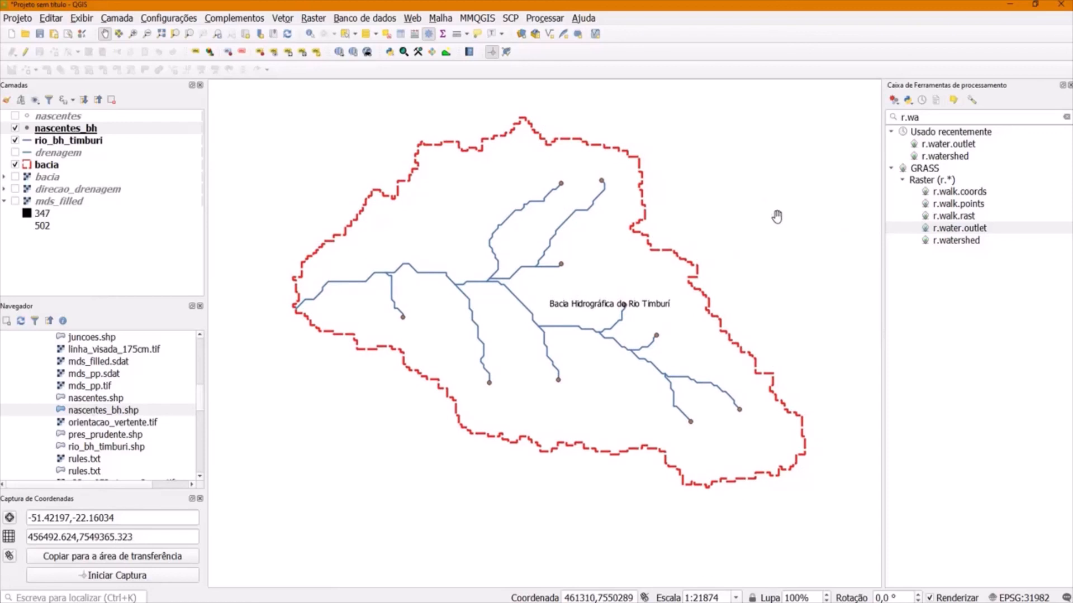